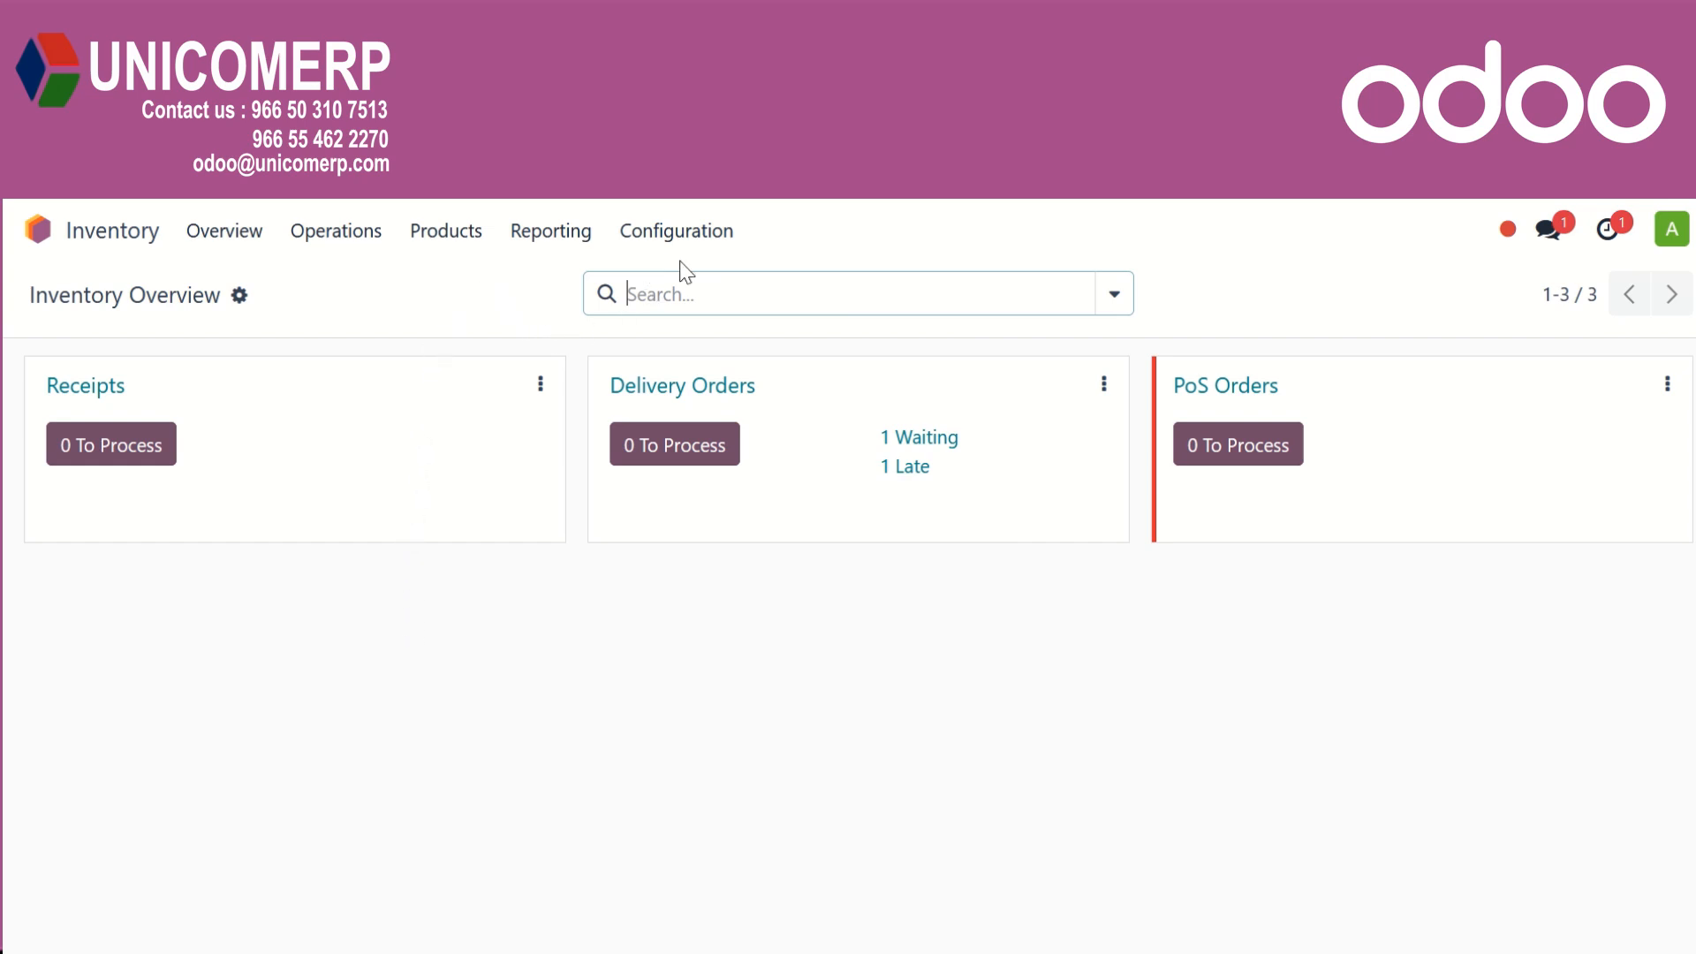
Create a new warehouse record and name it "Warehouse 1"
click(682, 235)
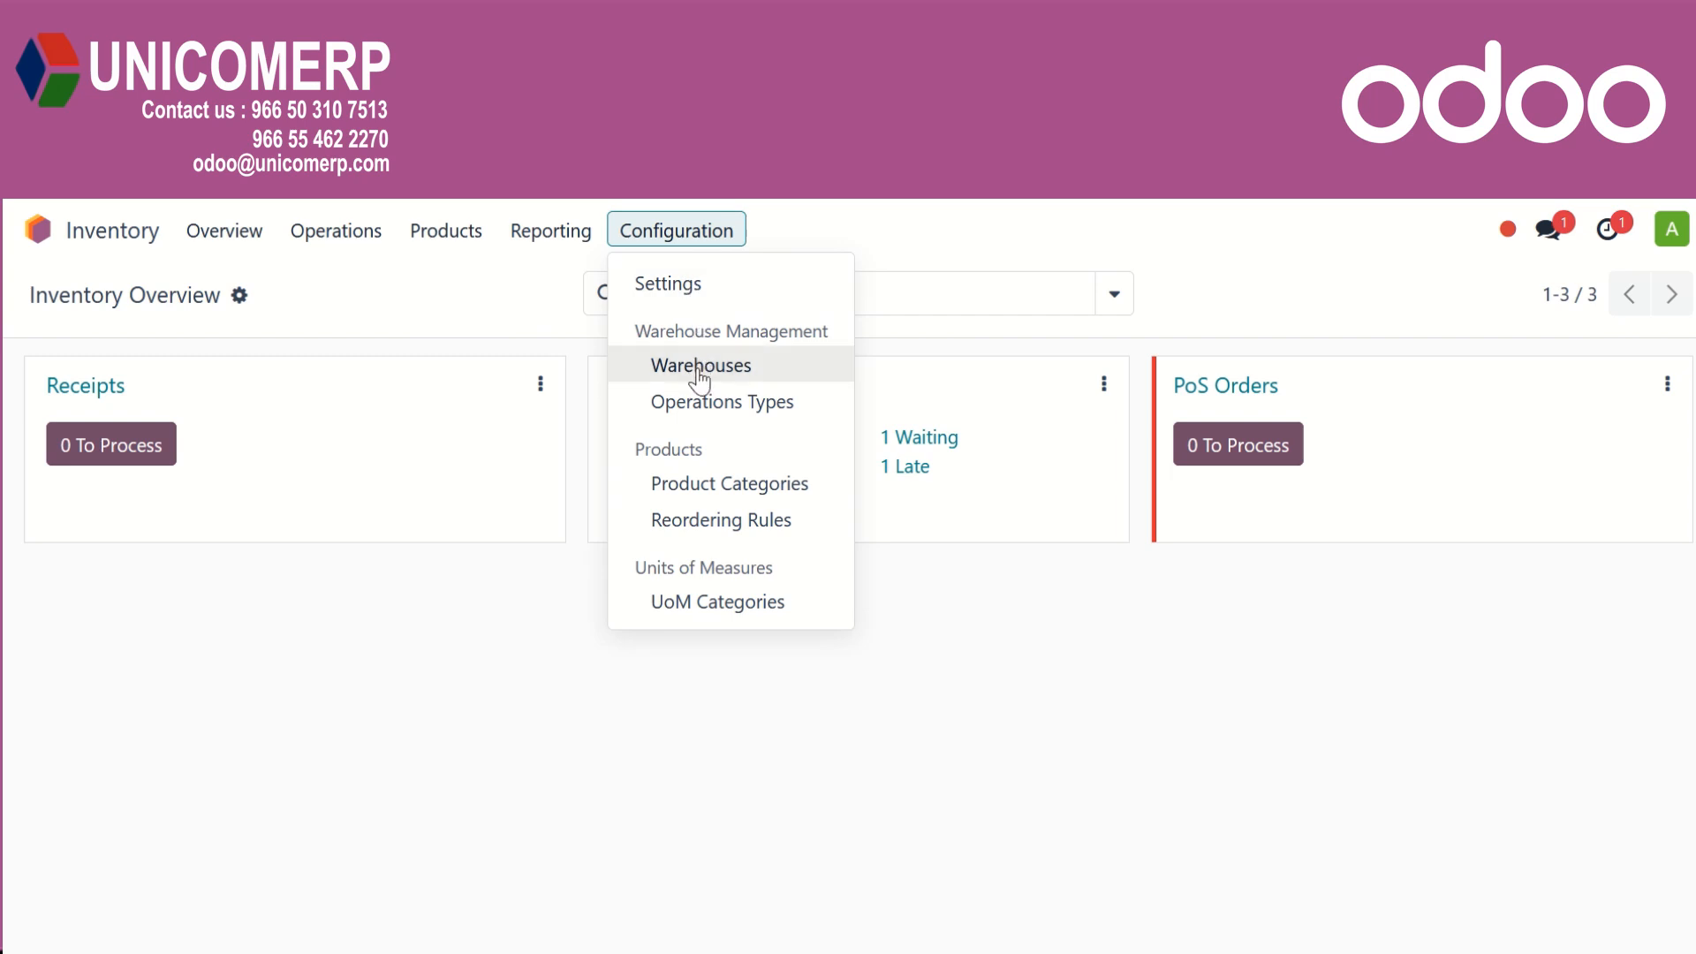
click(699, 368)
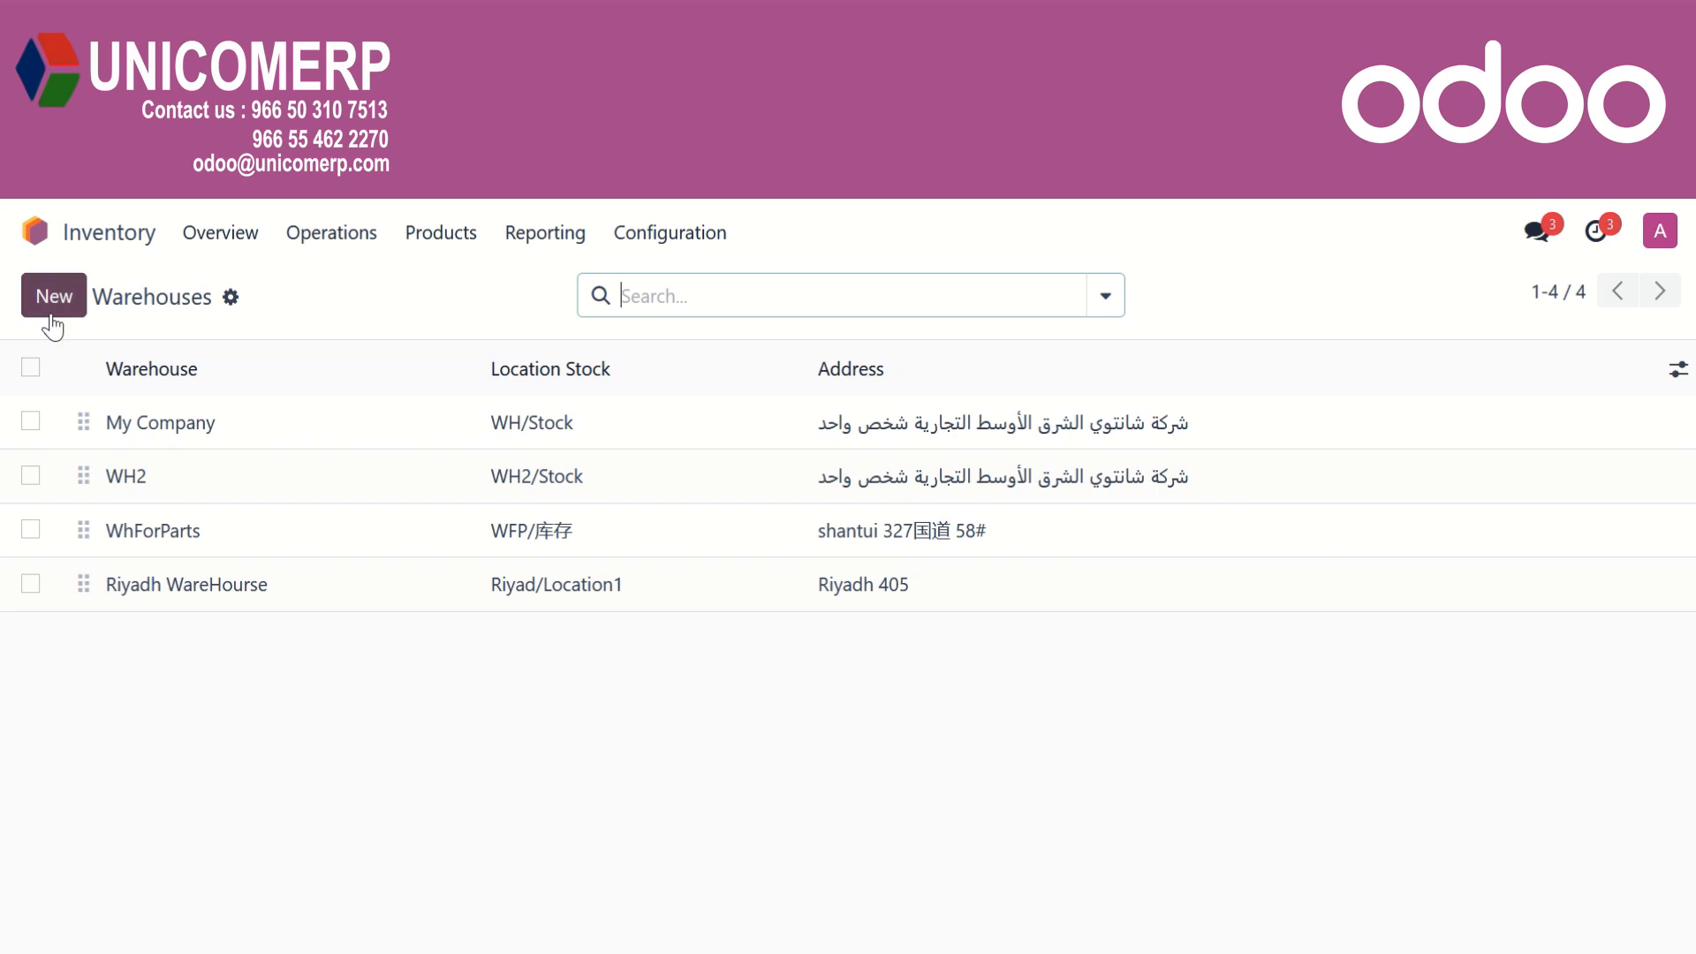
click(51, 311)
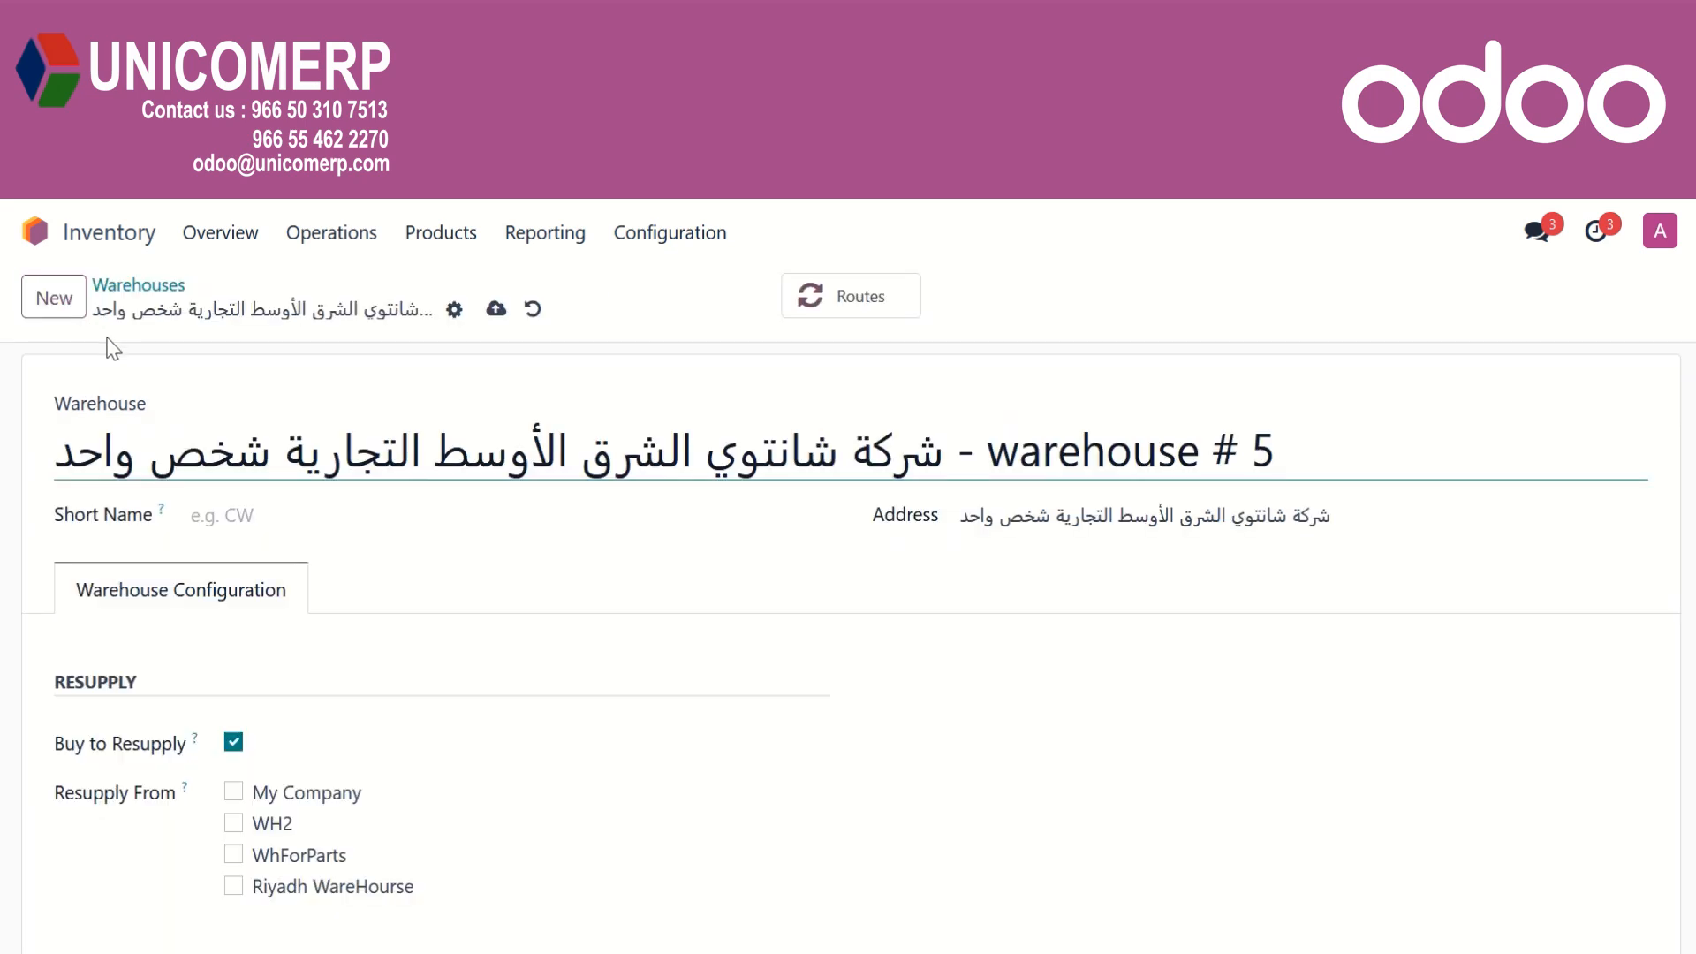
click(340, 461)
key(ctrl+a)
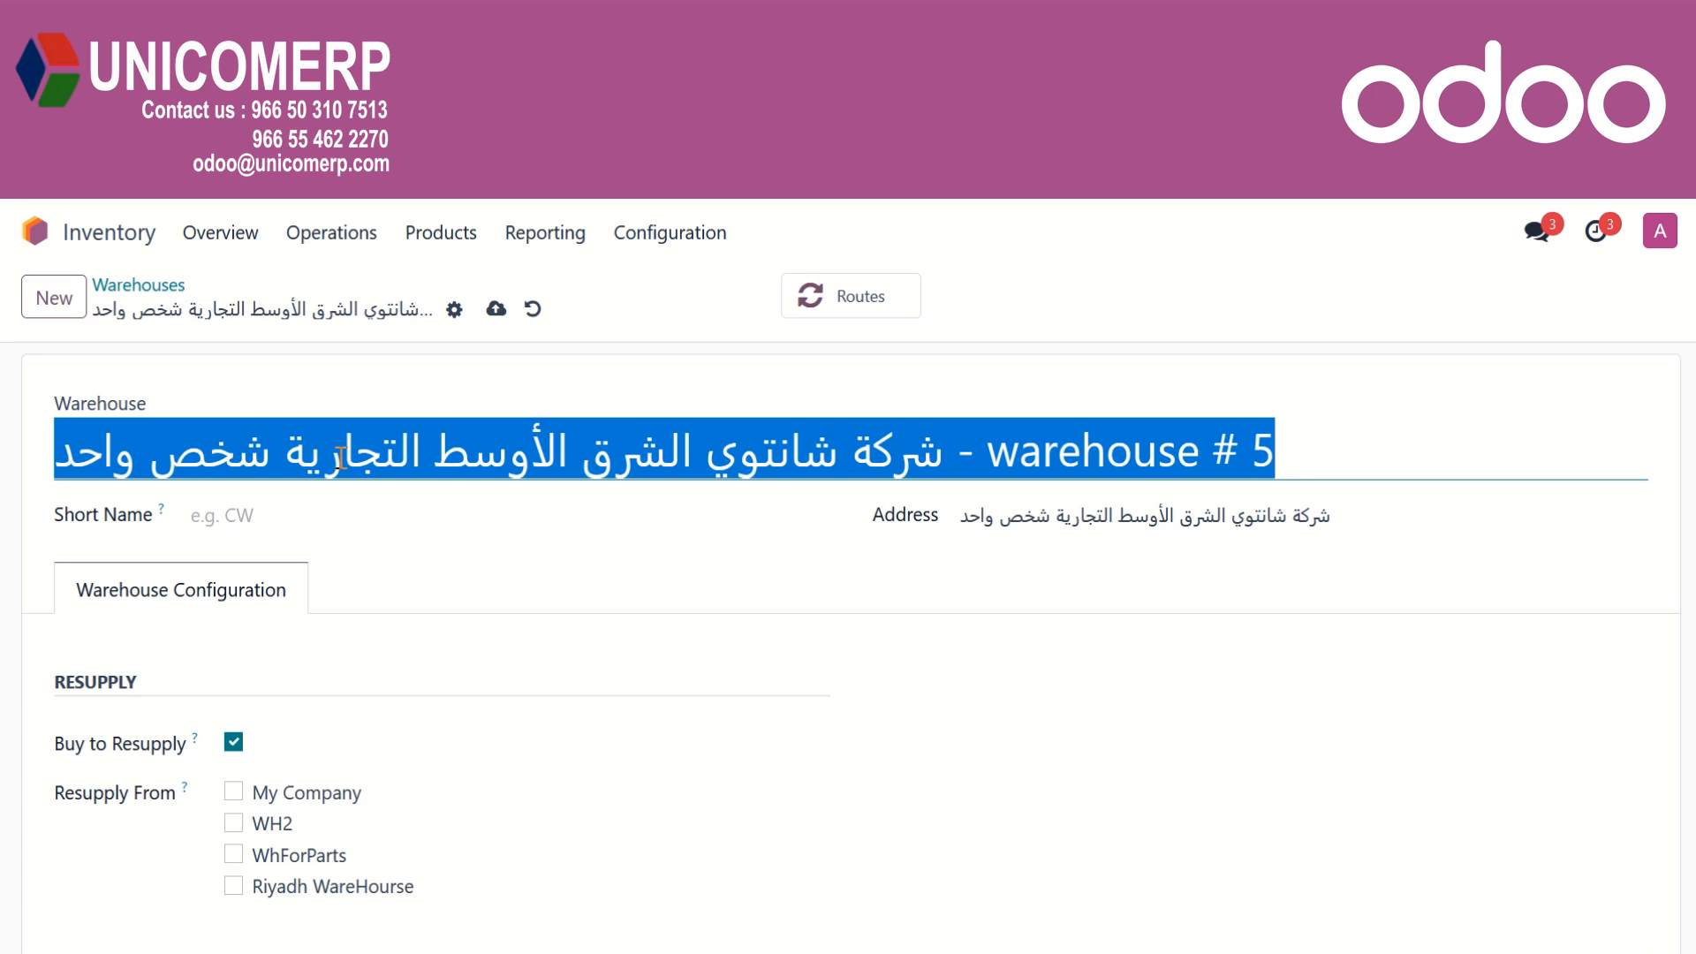
text(Ware)
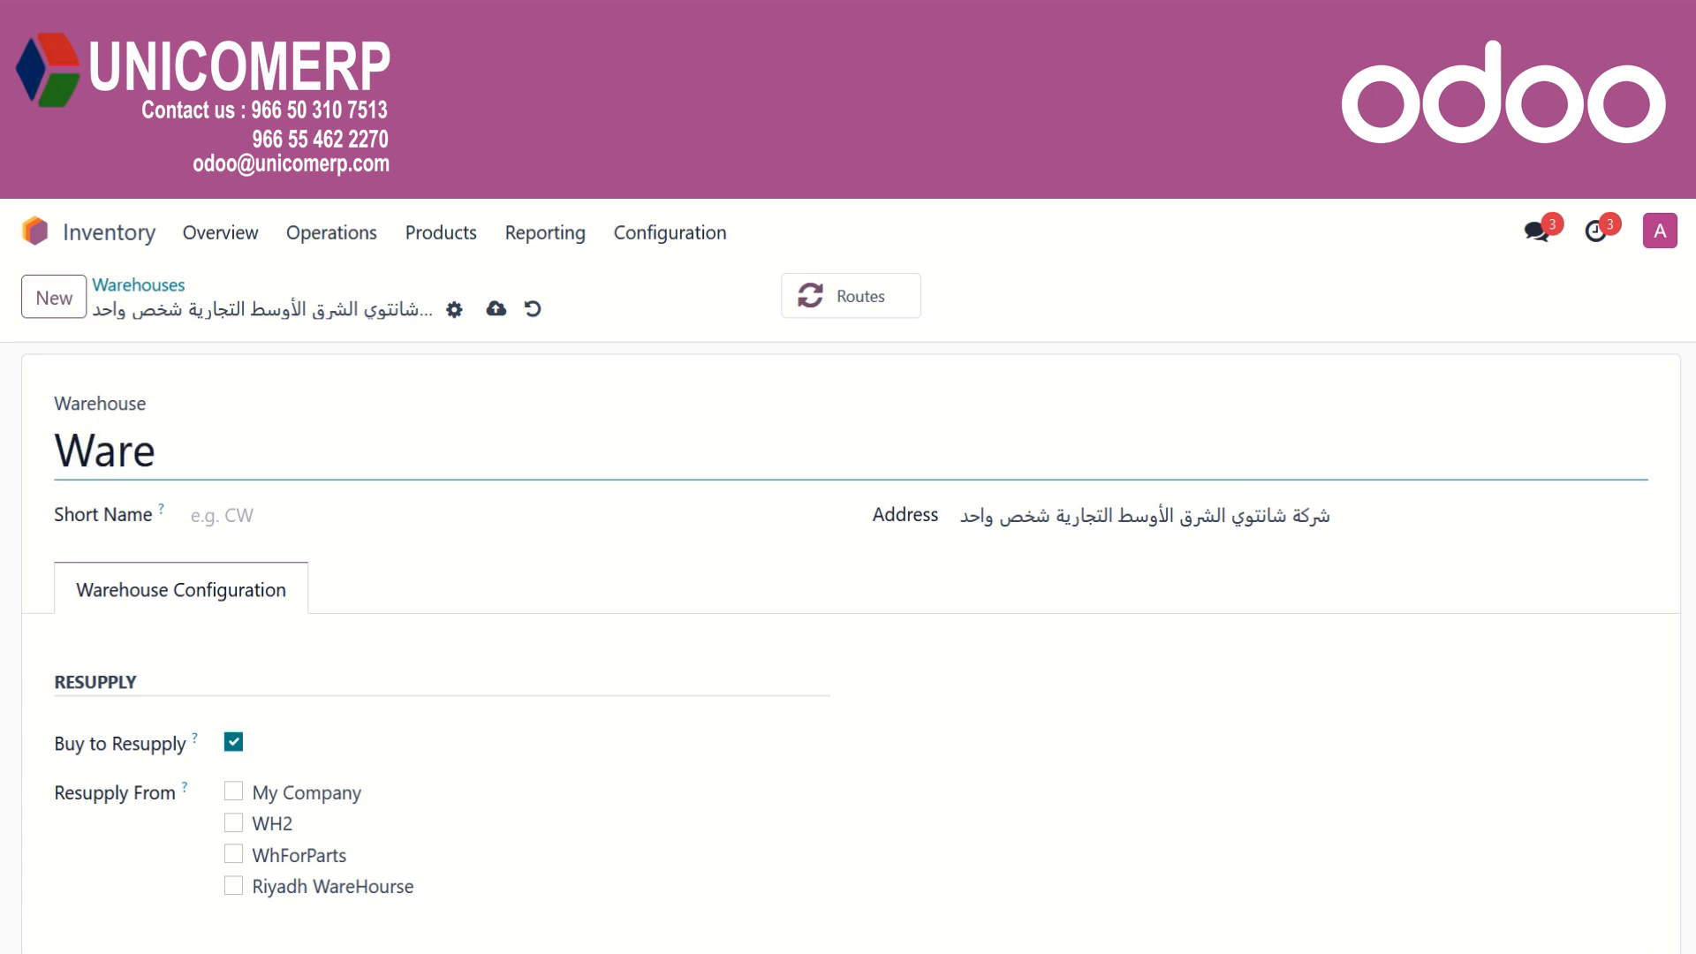
text(house 1)
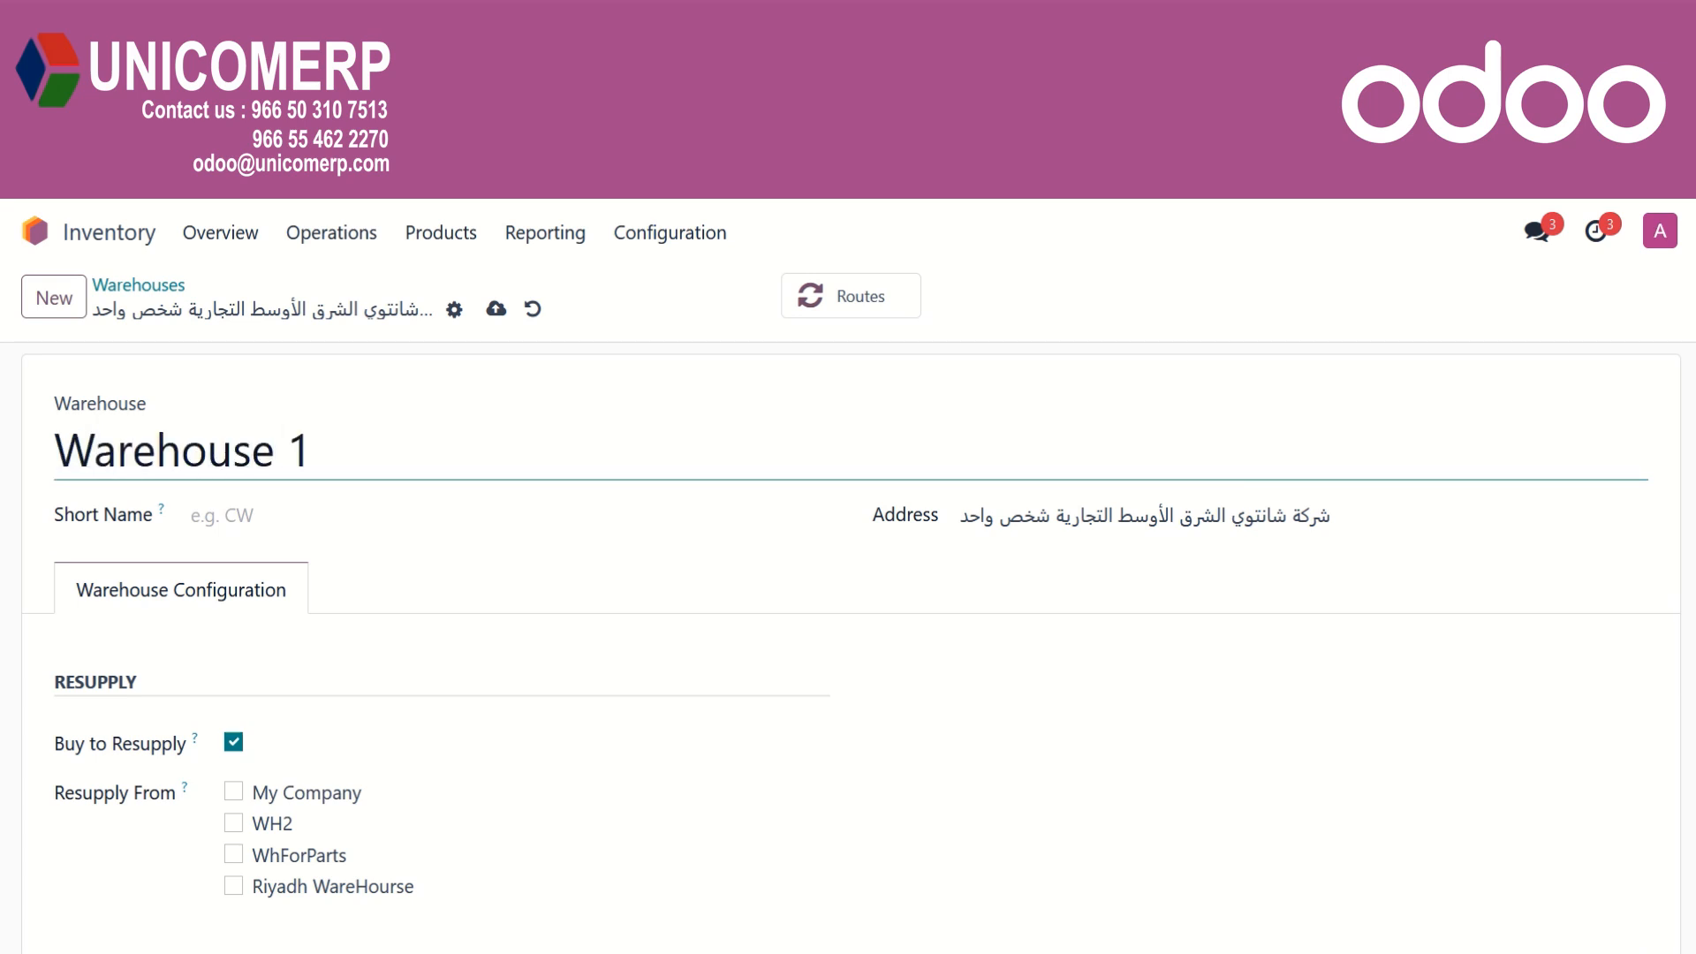
Give Warehouse 1 the short name "WH1" and save the warehouse
click(348, 509)
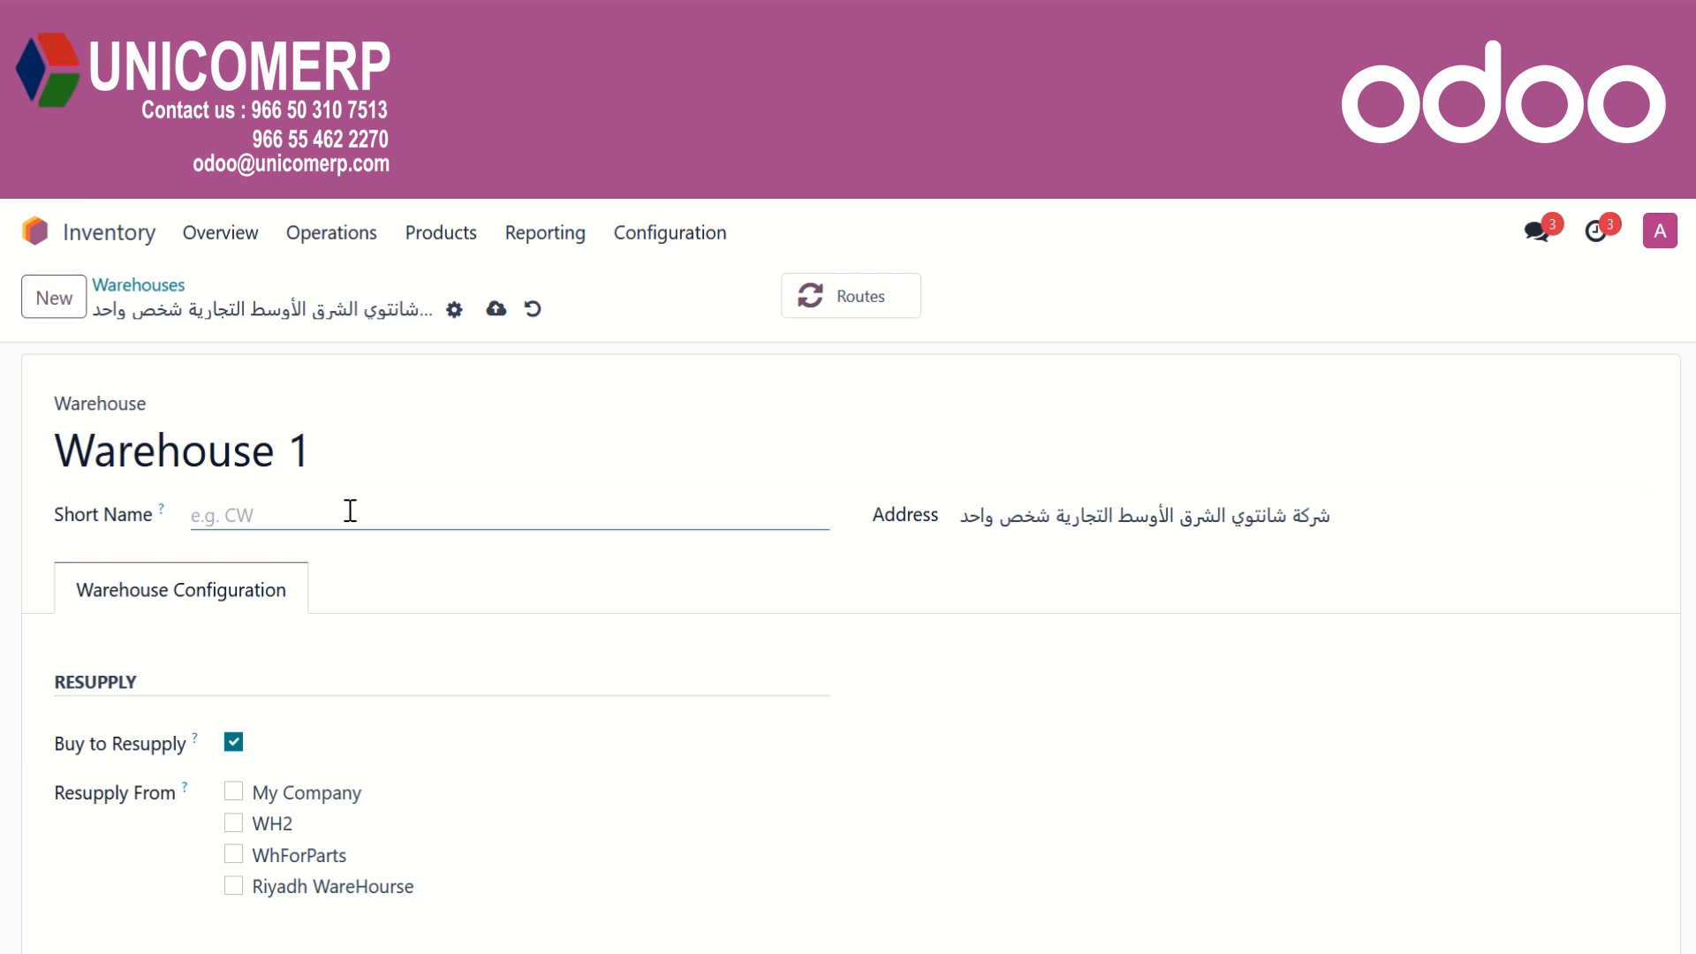
text(WH1)
click(480, 574)
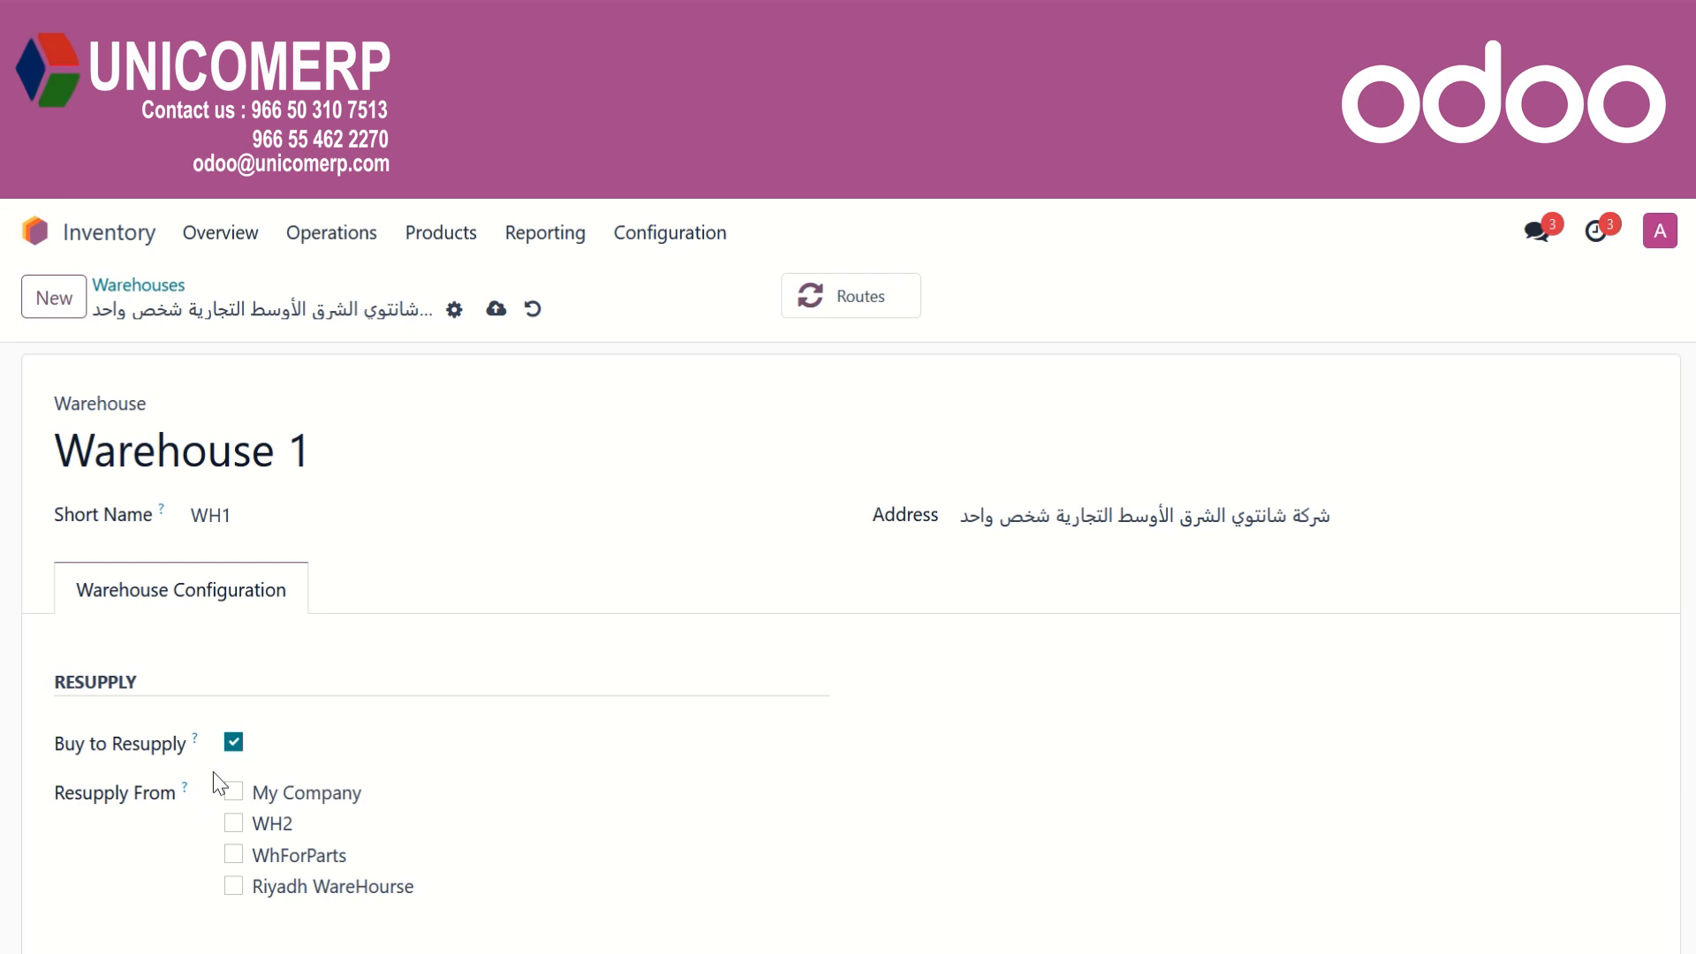
scroll(219, 784, down, 1)
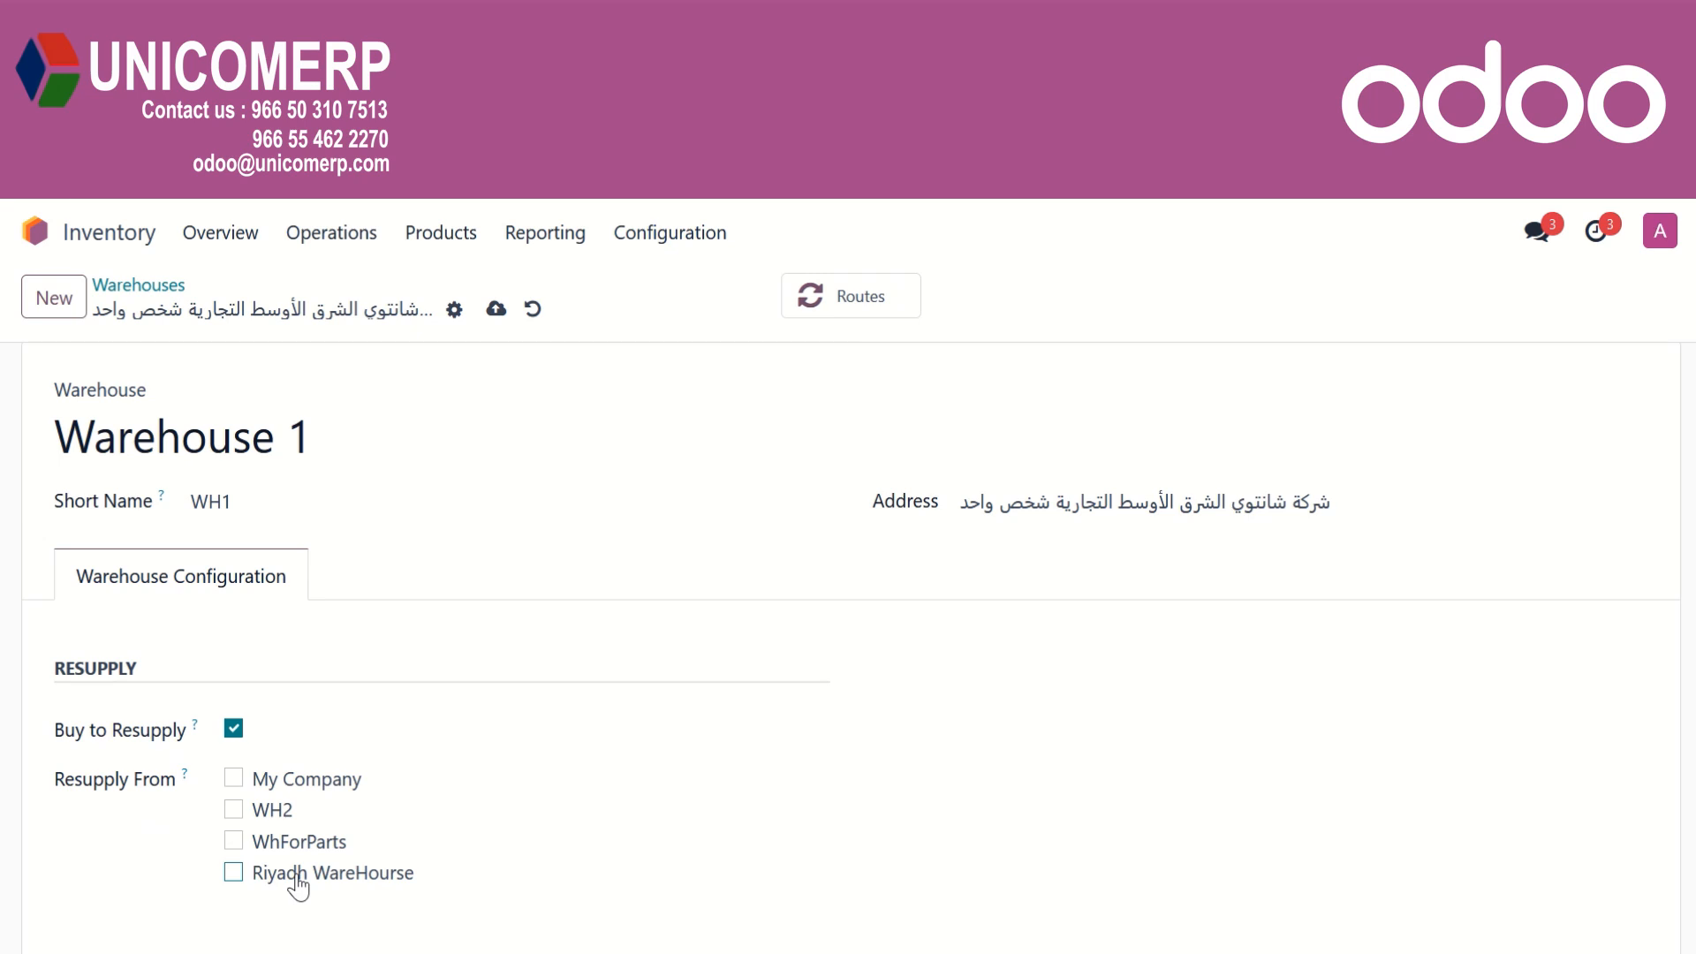
click(498, 311)
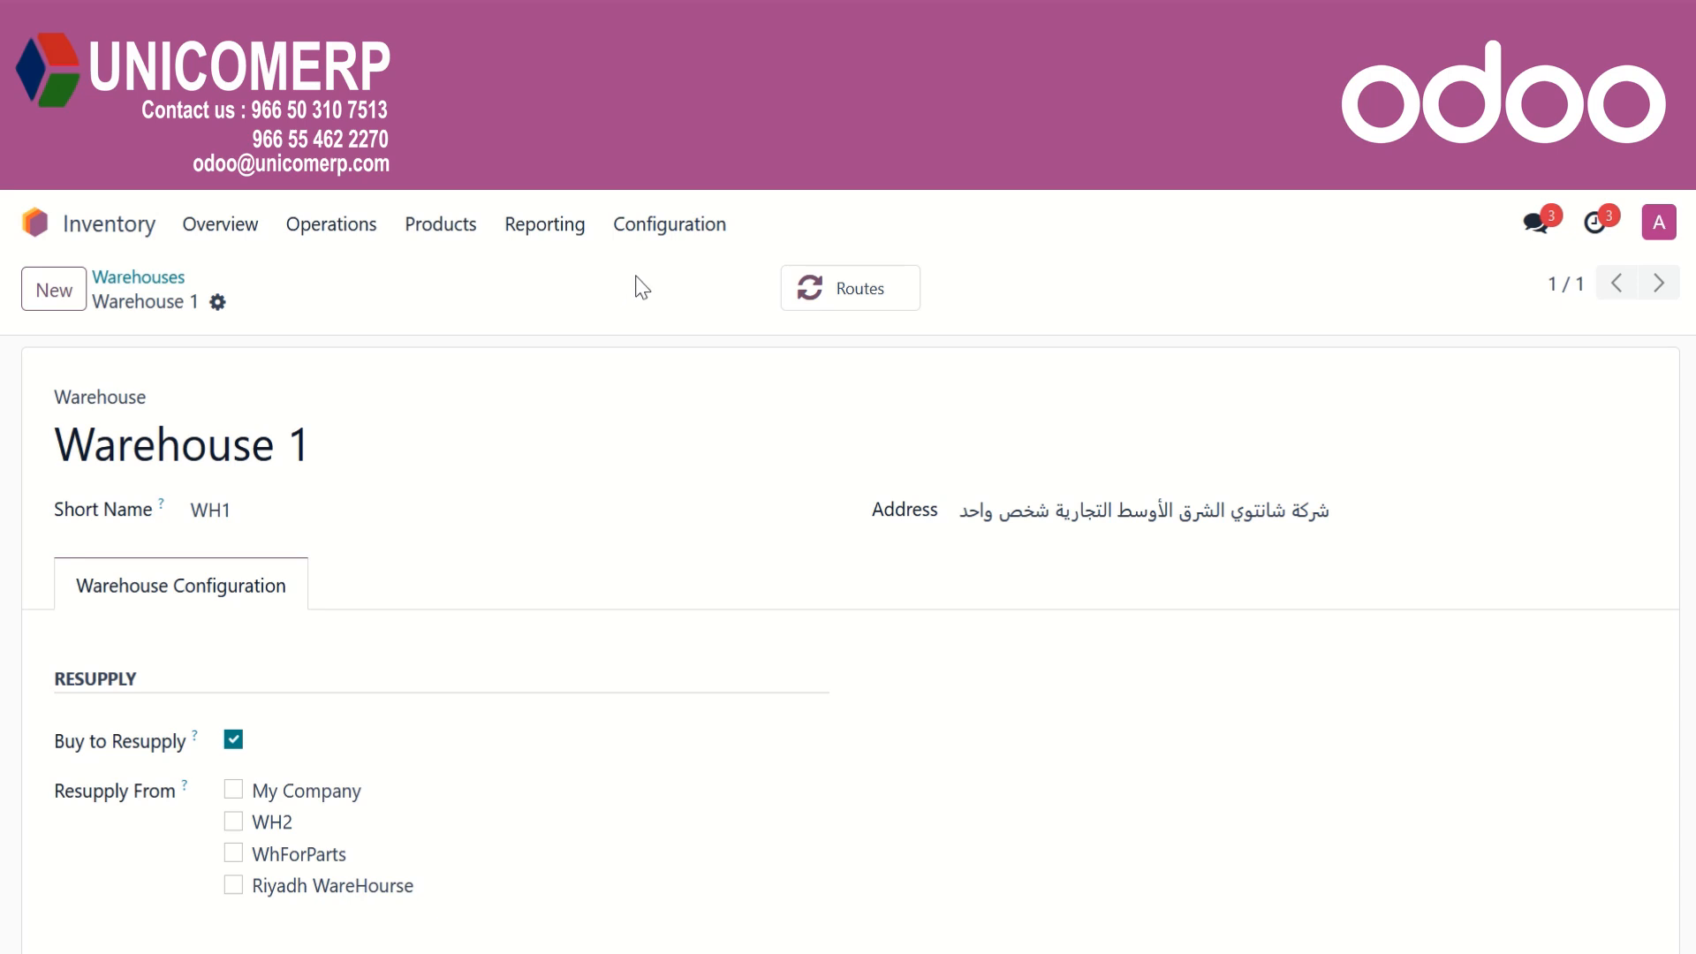
Create a new inventory location and name it "Location1"
click(666, 231)
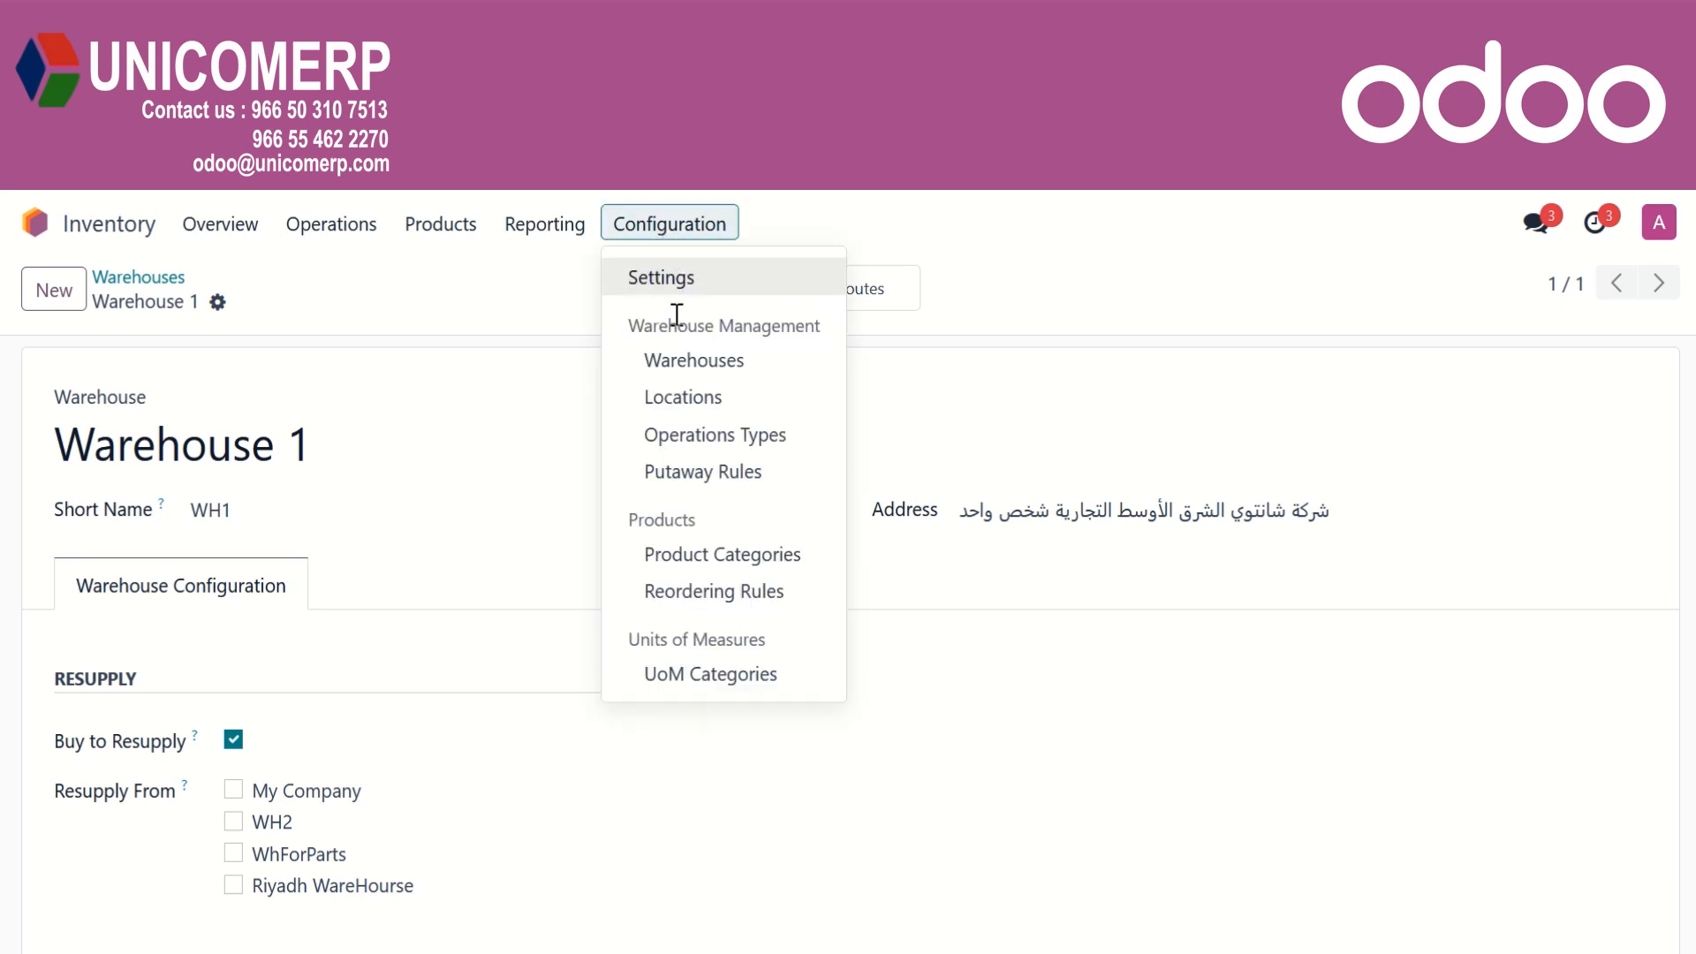
click(683, 399)
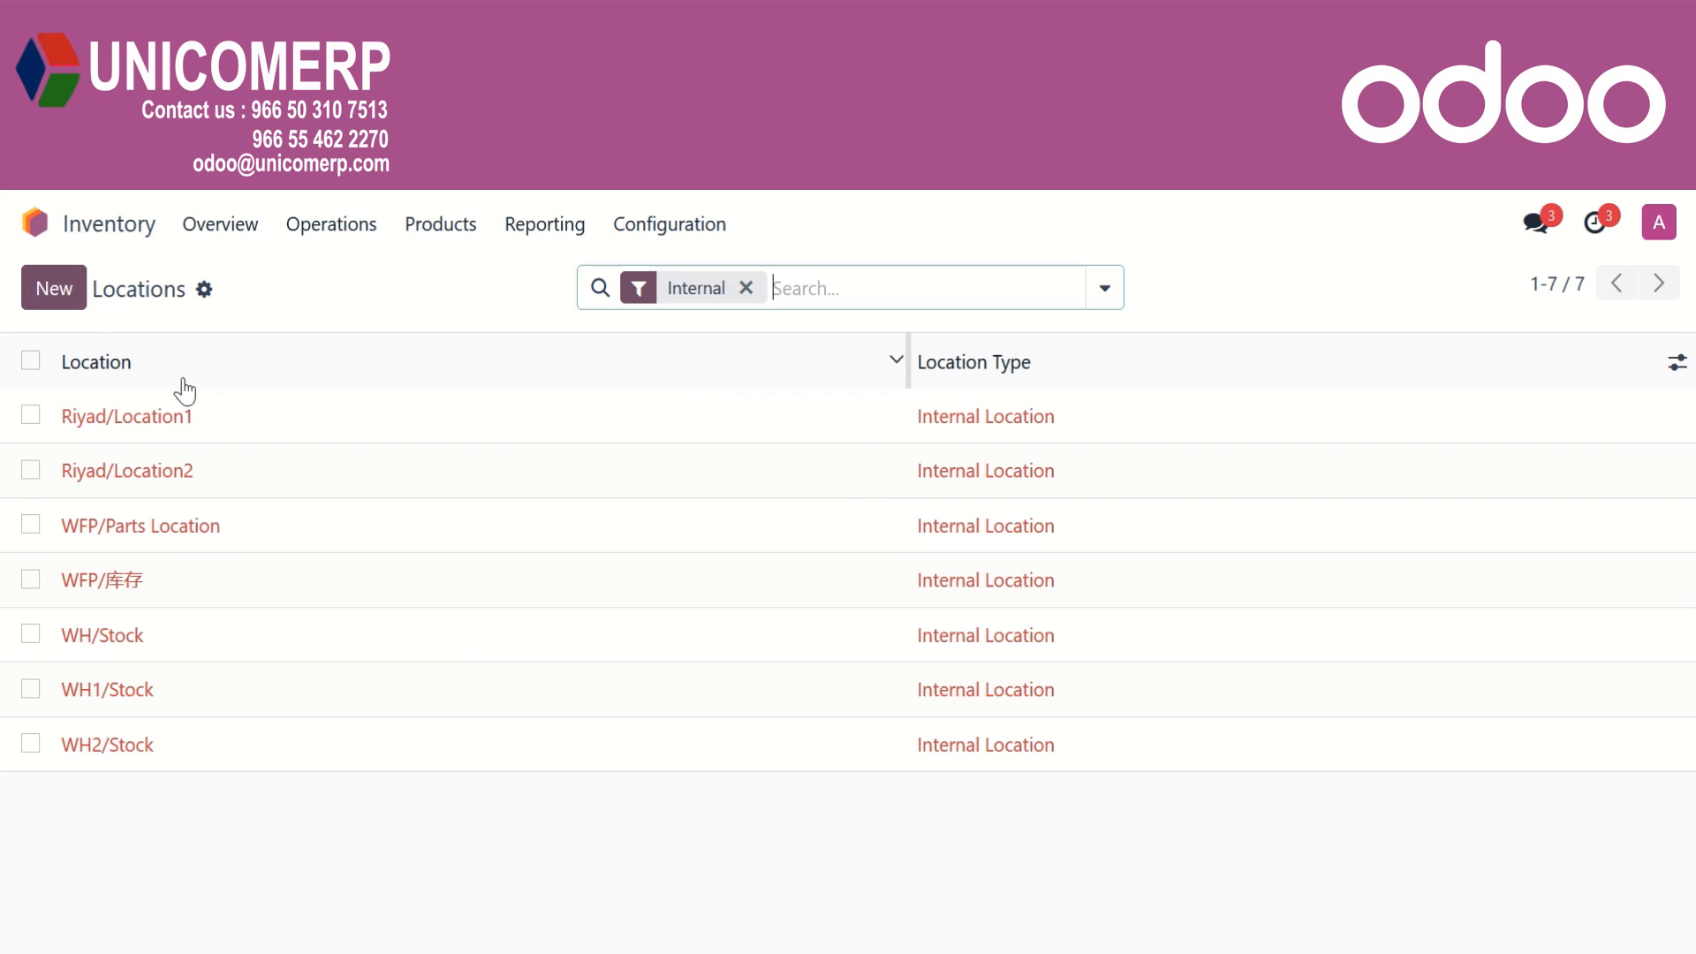
click(72, 303)
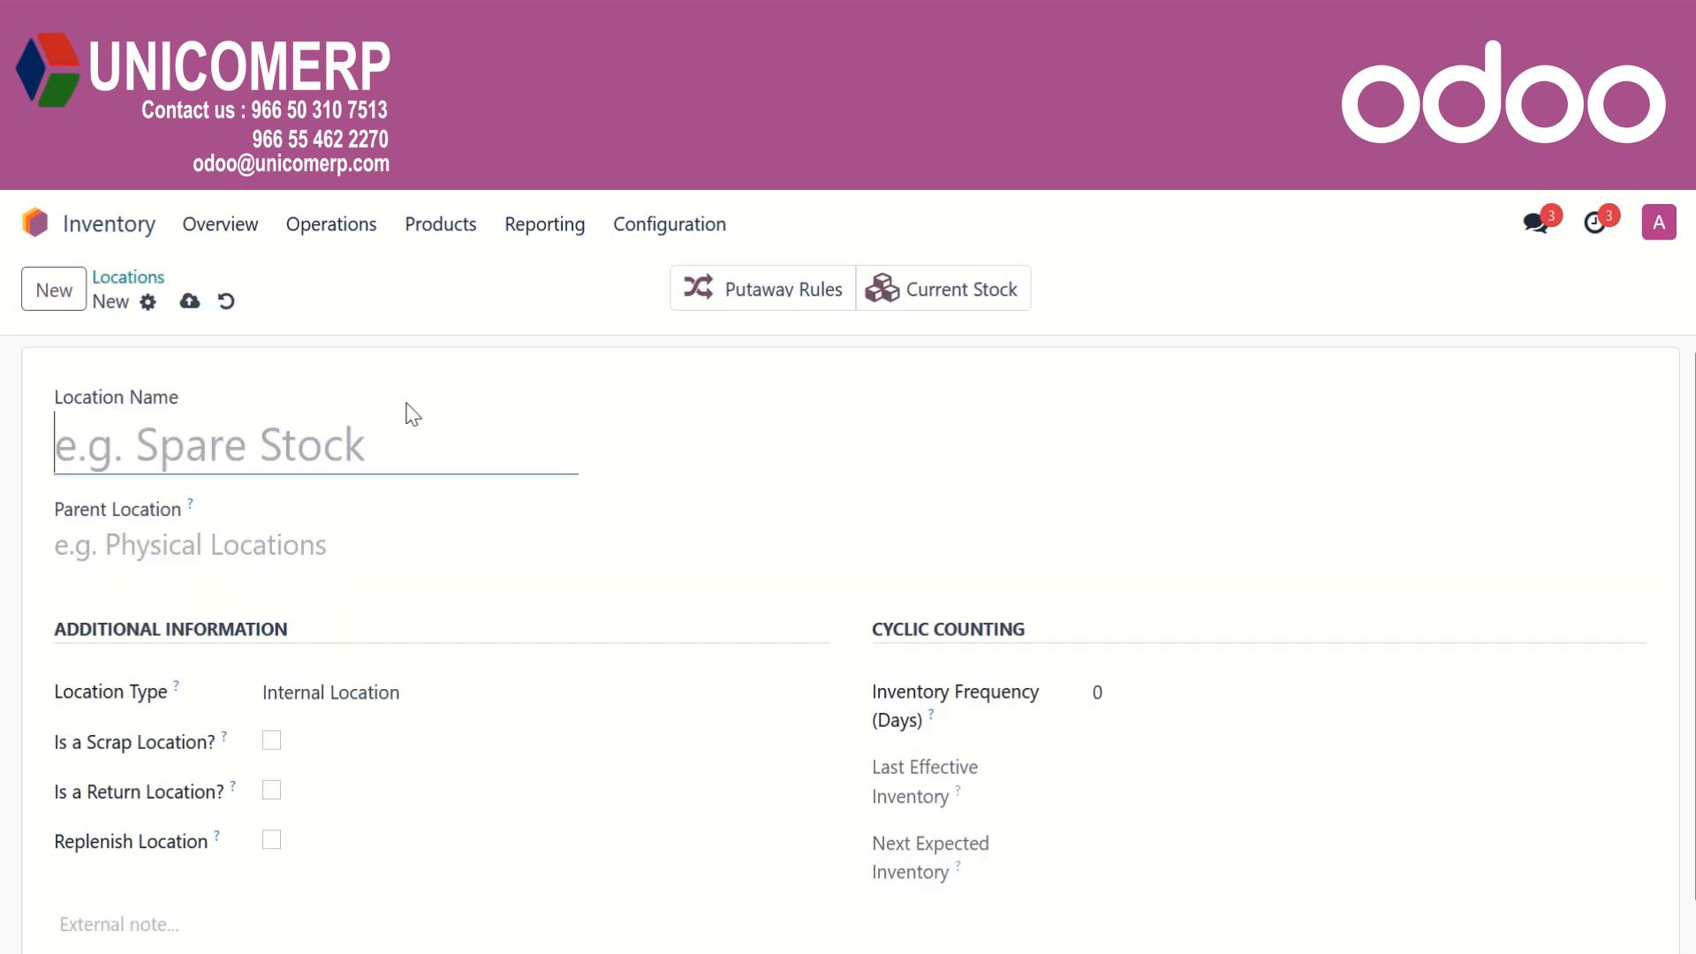
text(Loc)
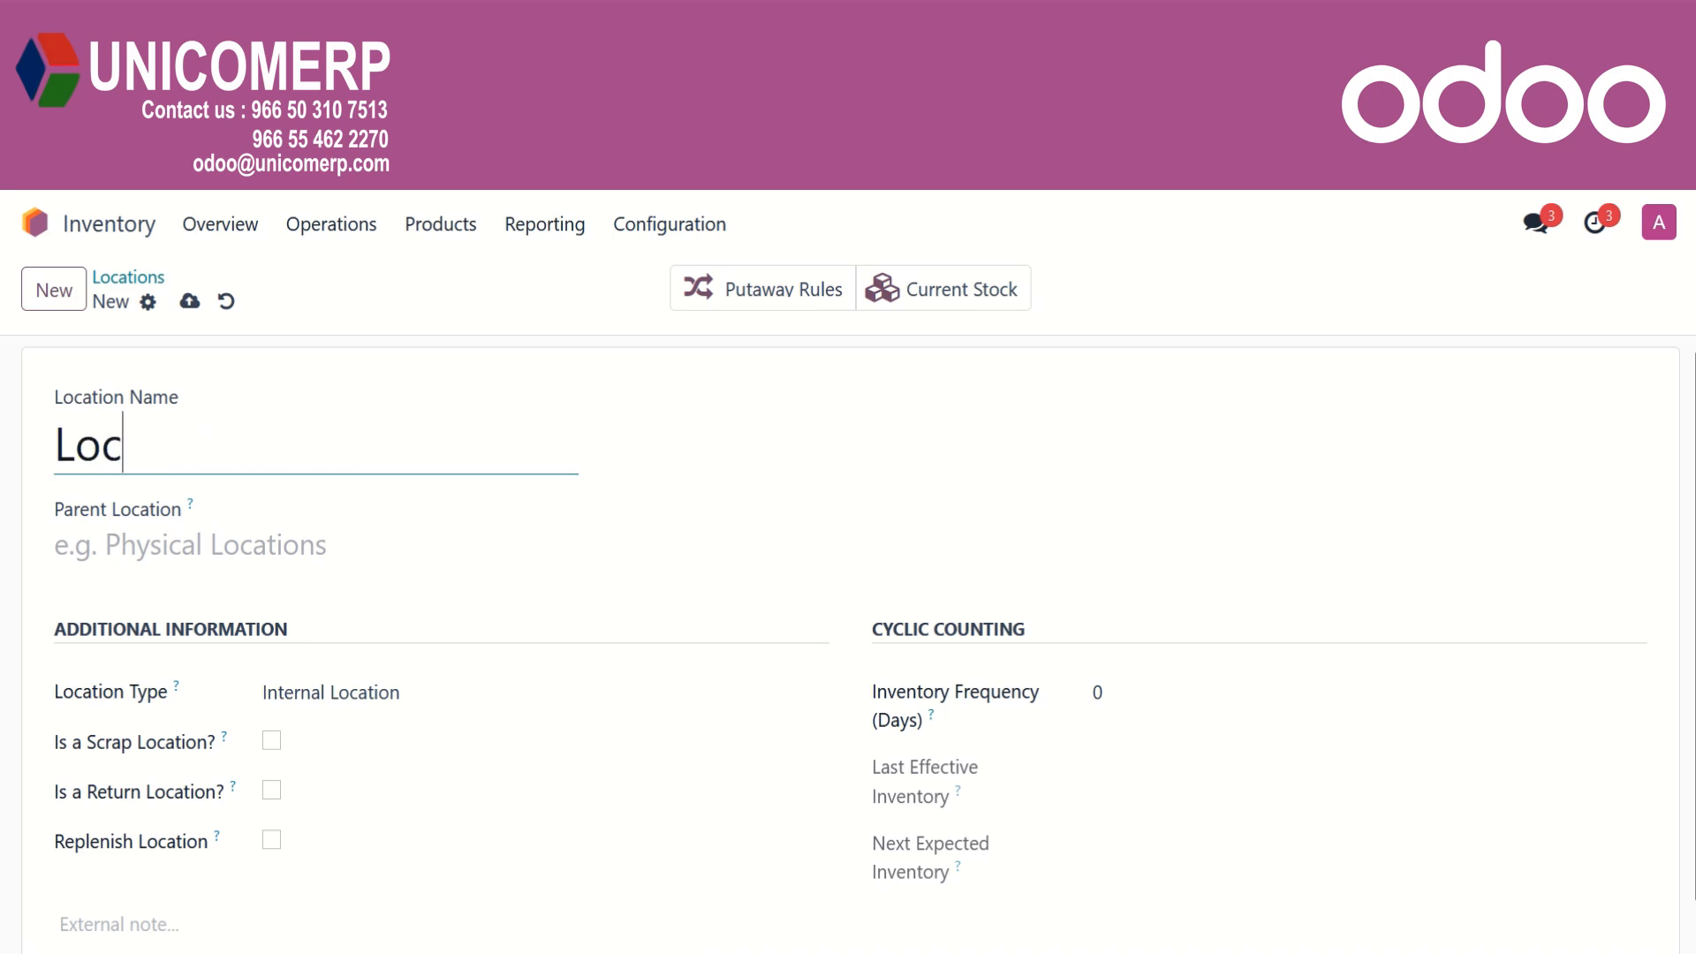
text(ation1)
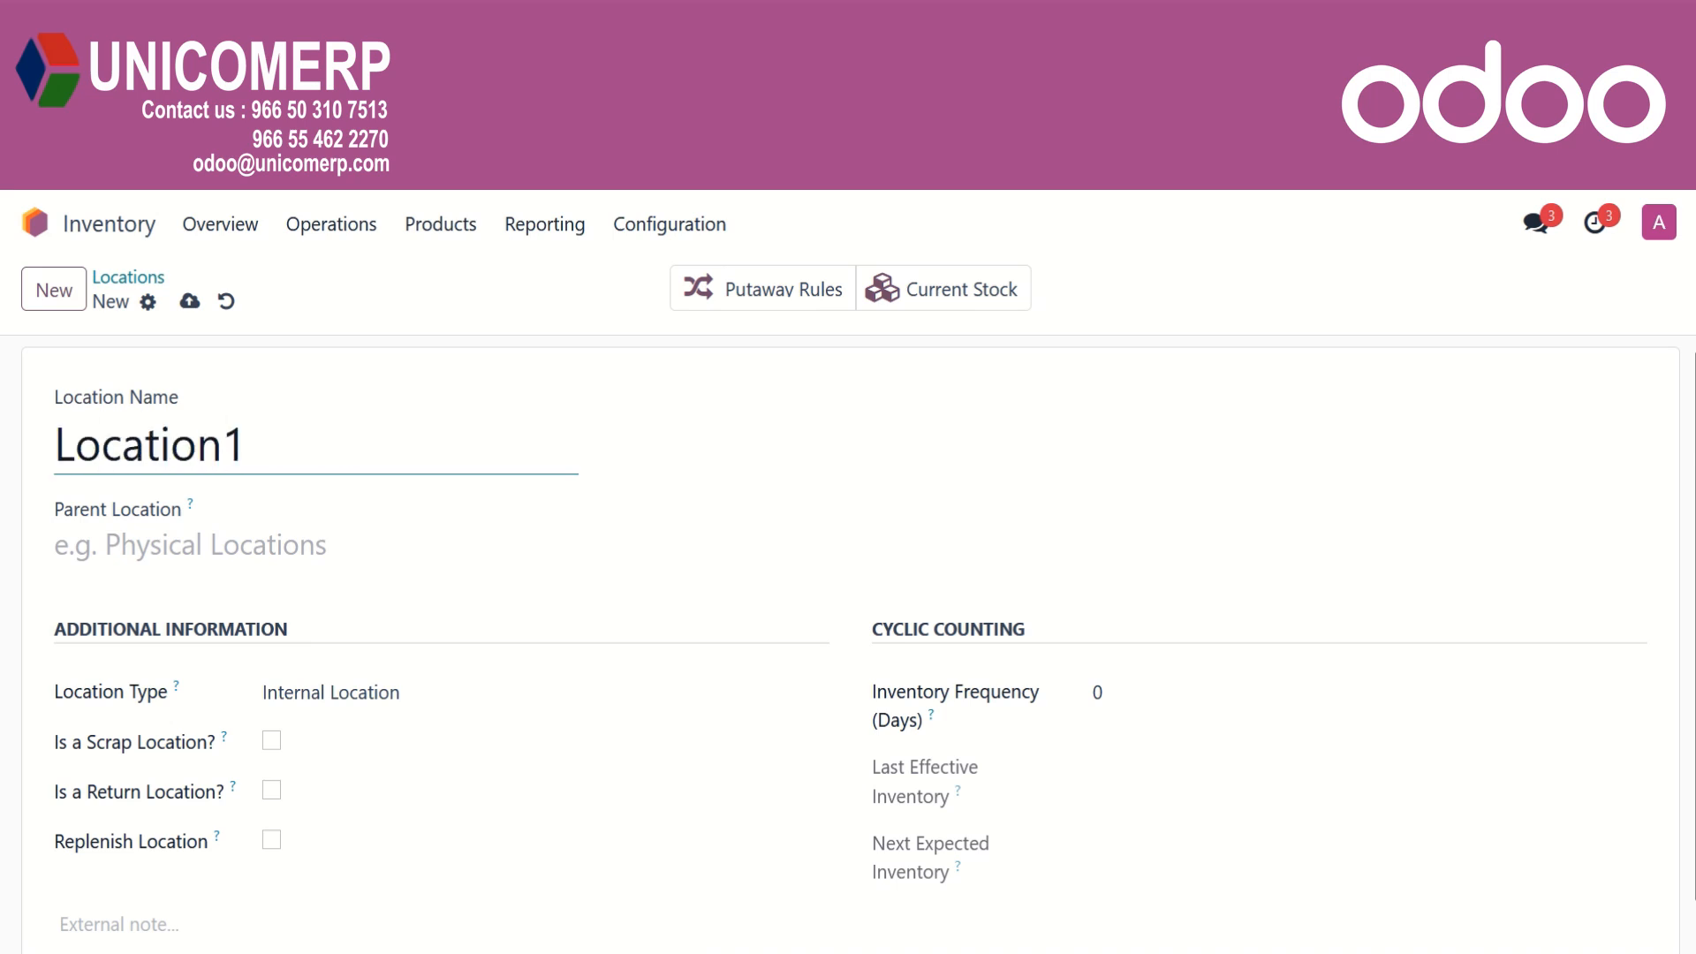
Set the parent location to Riyad, keep the type Internal Location, and save the new location
click(386, 554)
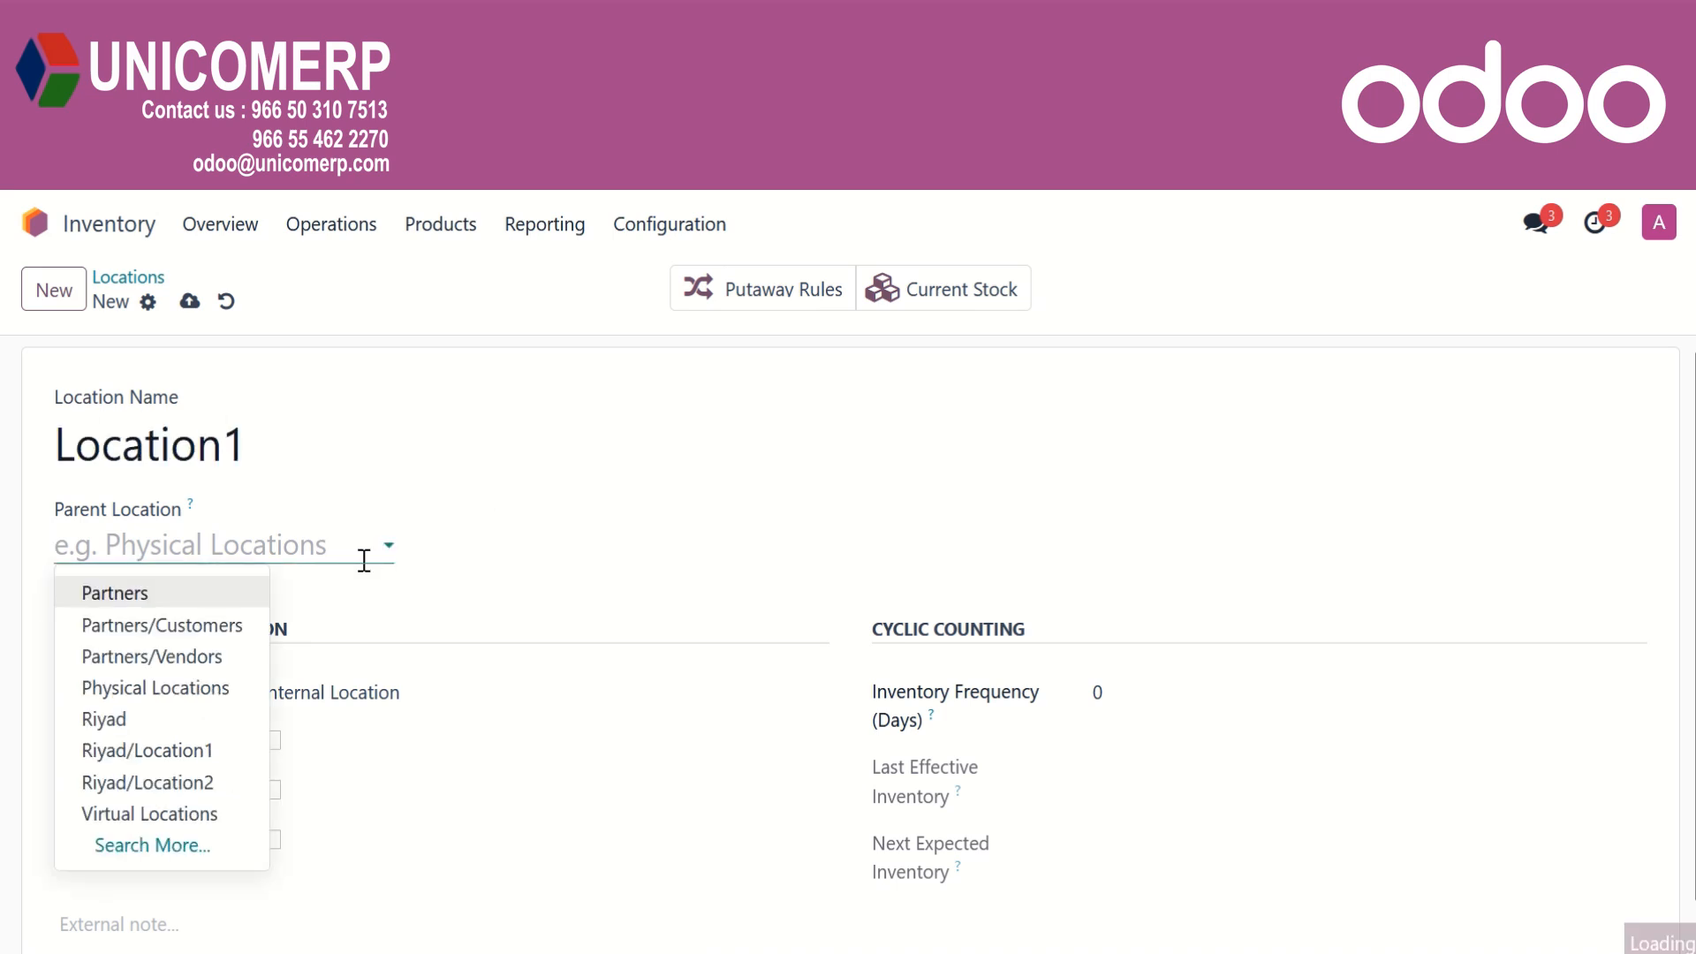
click(111, 719)
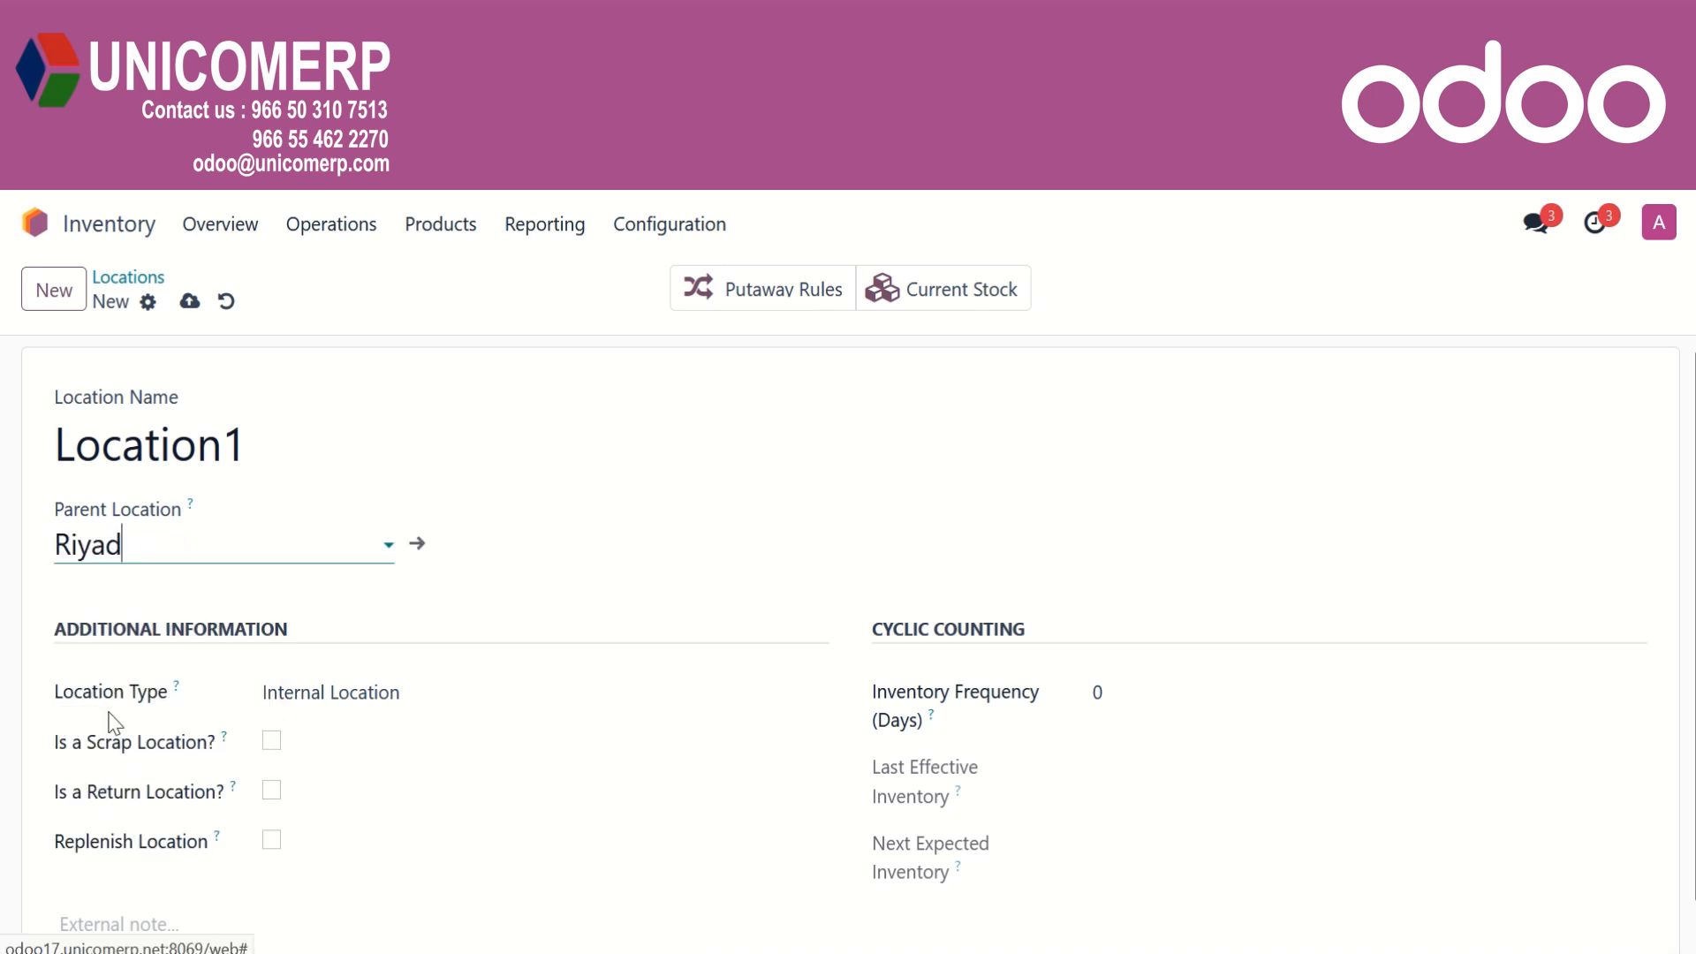
click(389, 710)
click(402, 498)
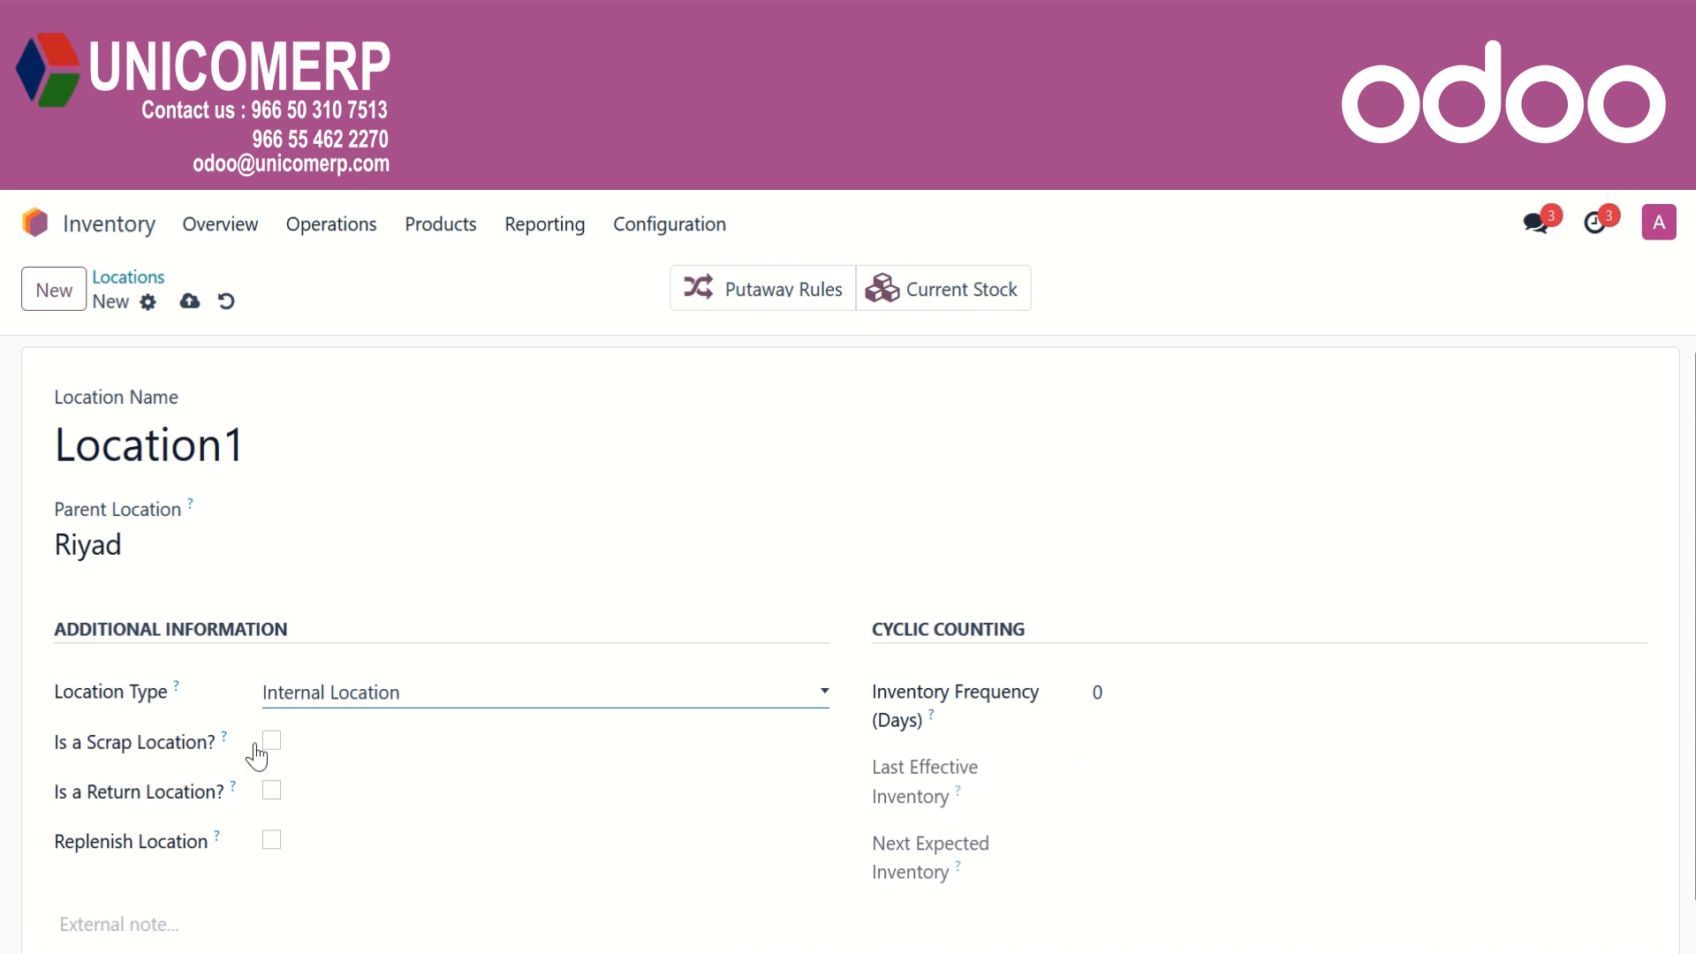
click(190, 311)
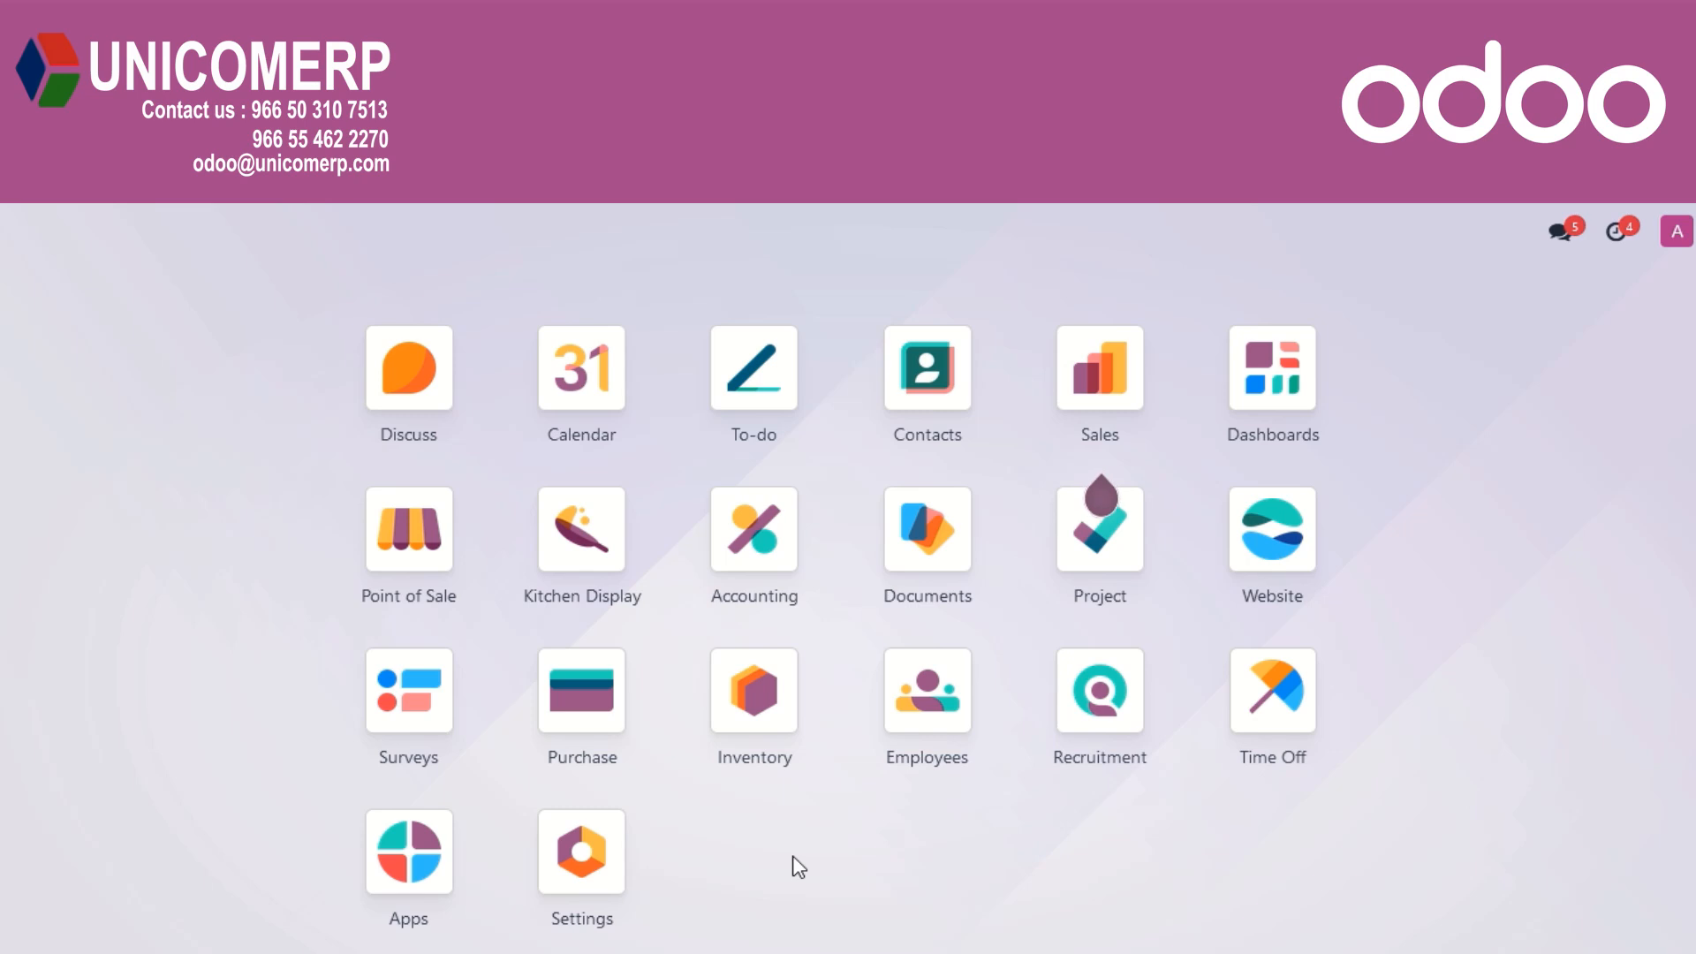
Add a new physical inventory adjustment line at WH/Stock for the product TV
click(764, 707)
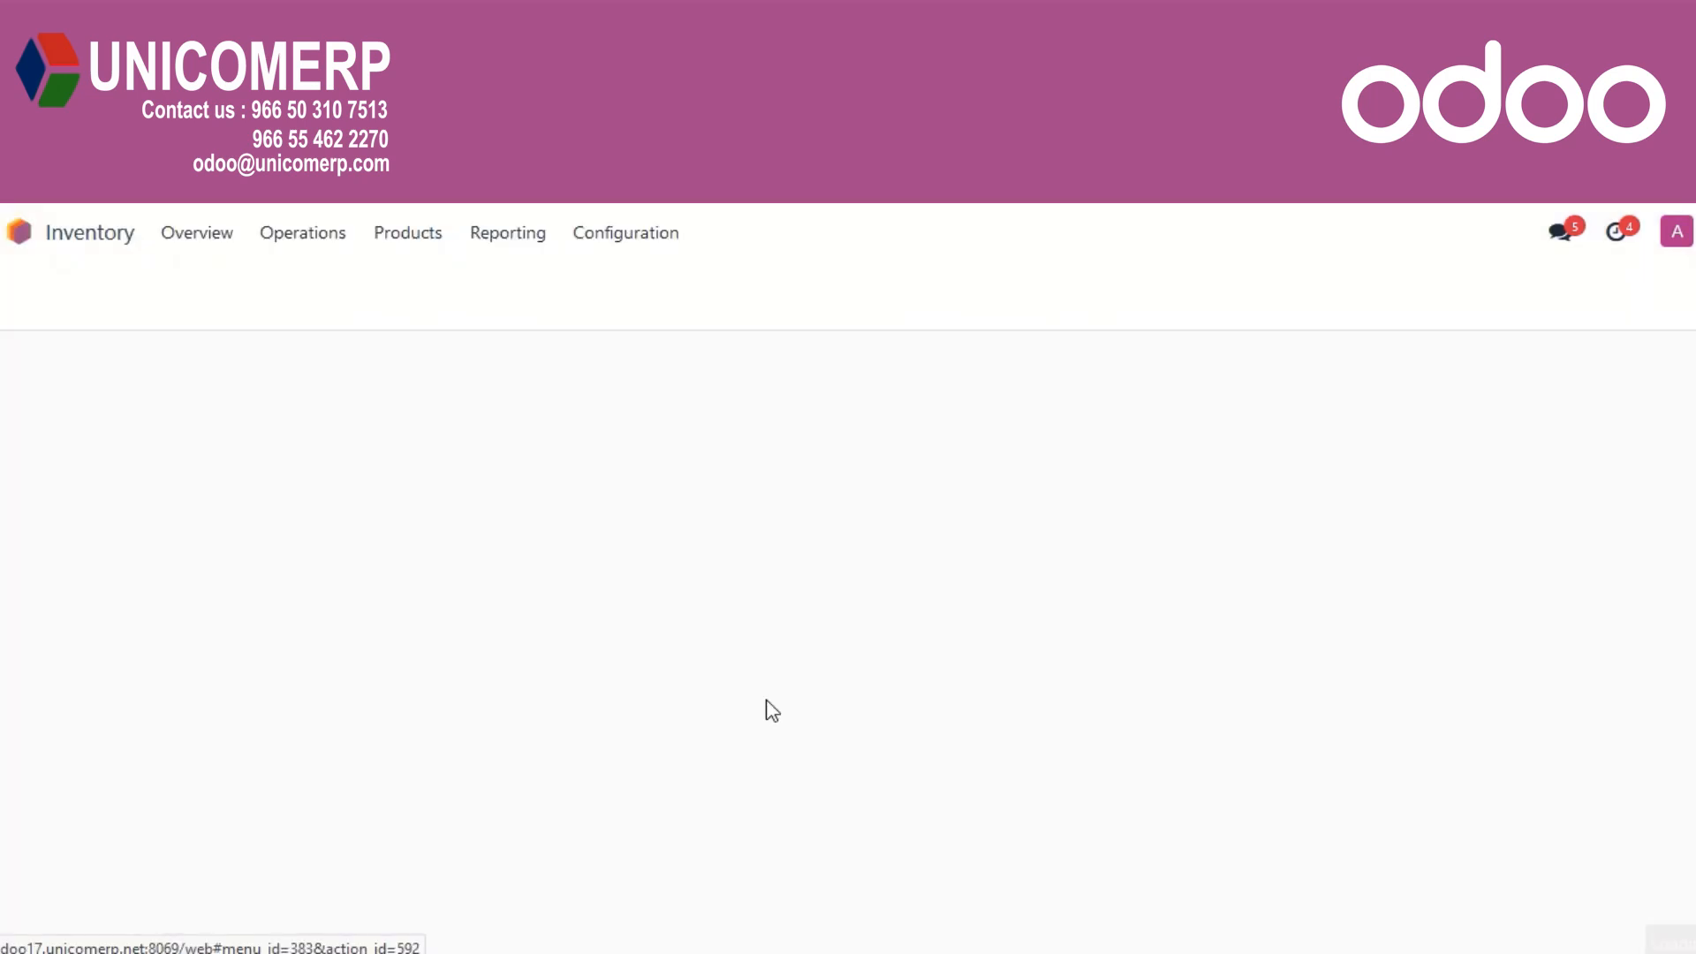
click(303, 246)
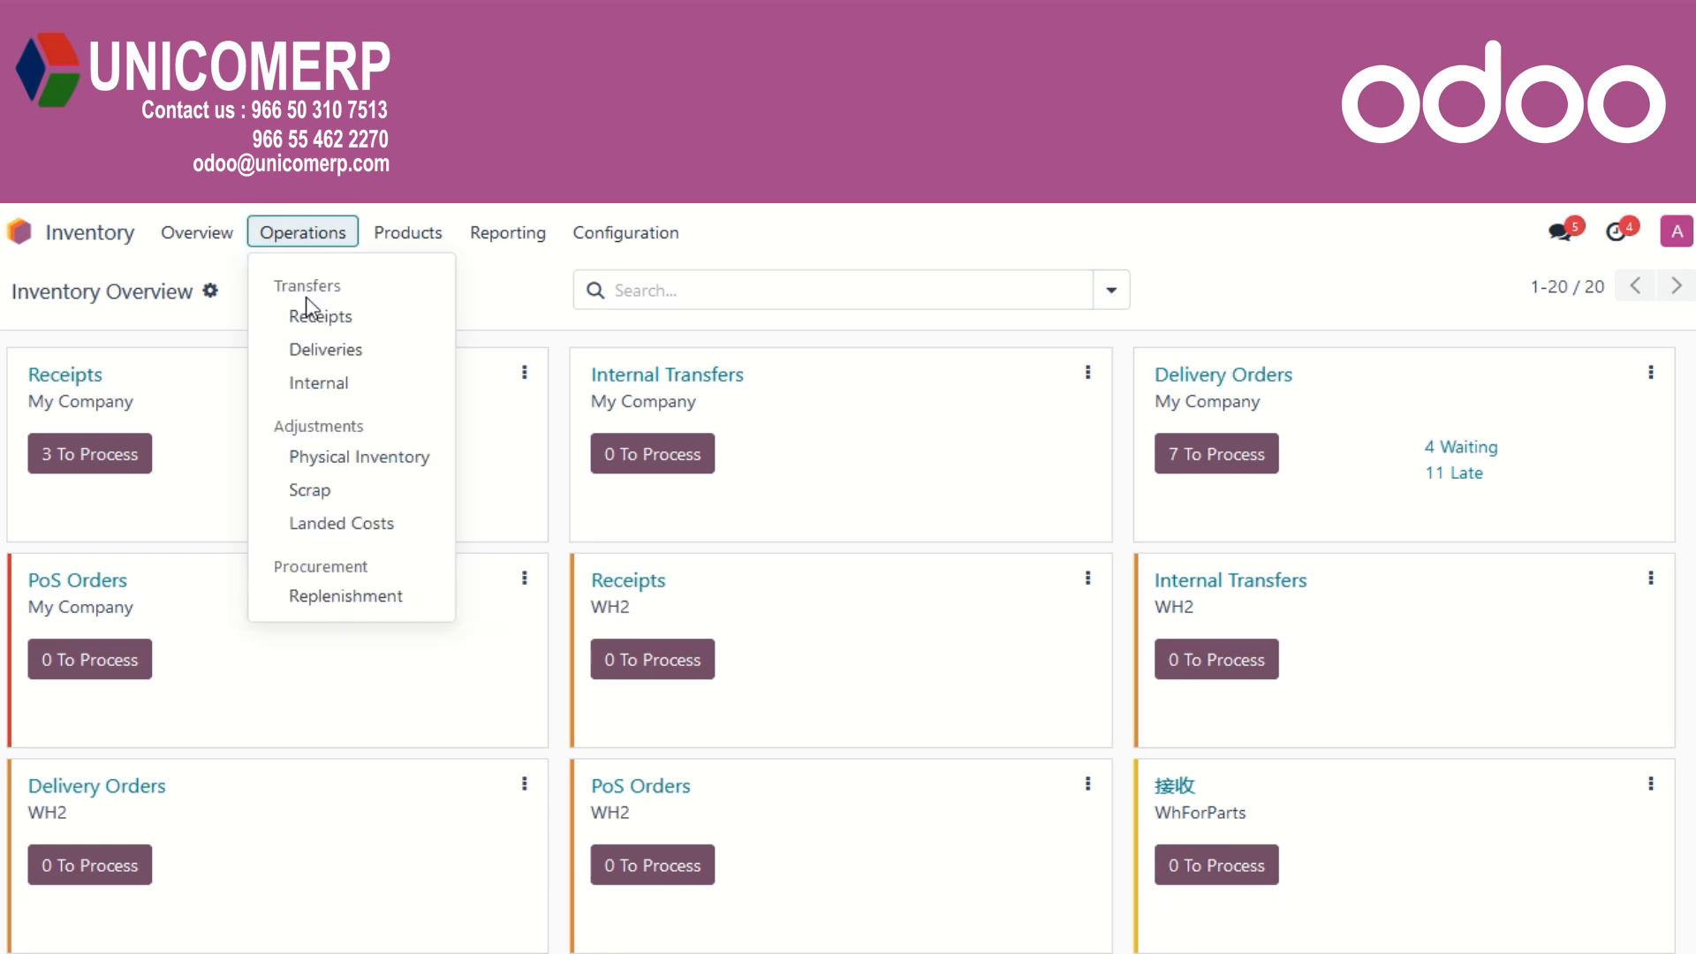
click(399, 471)
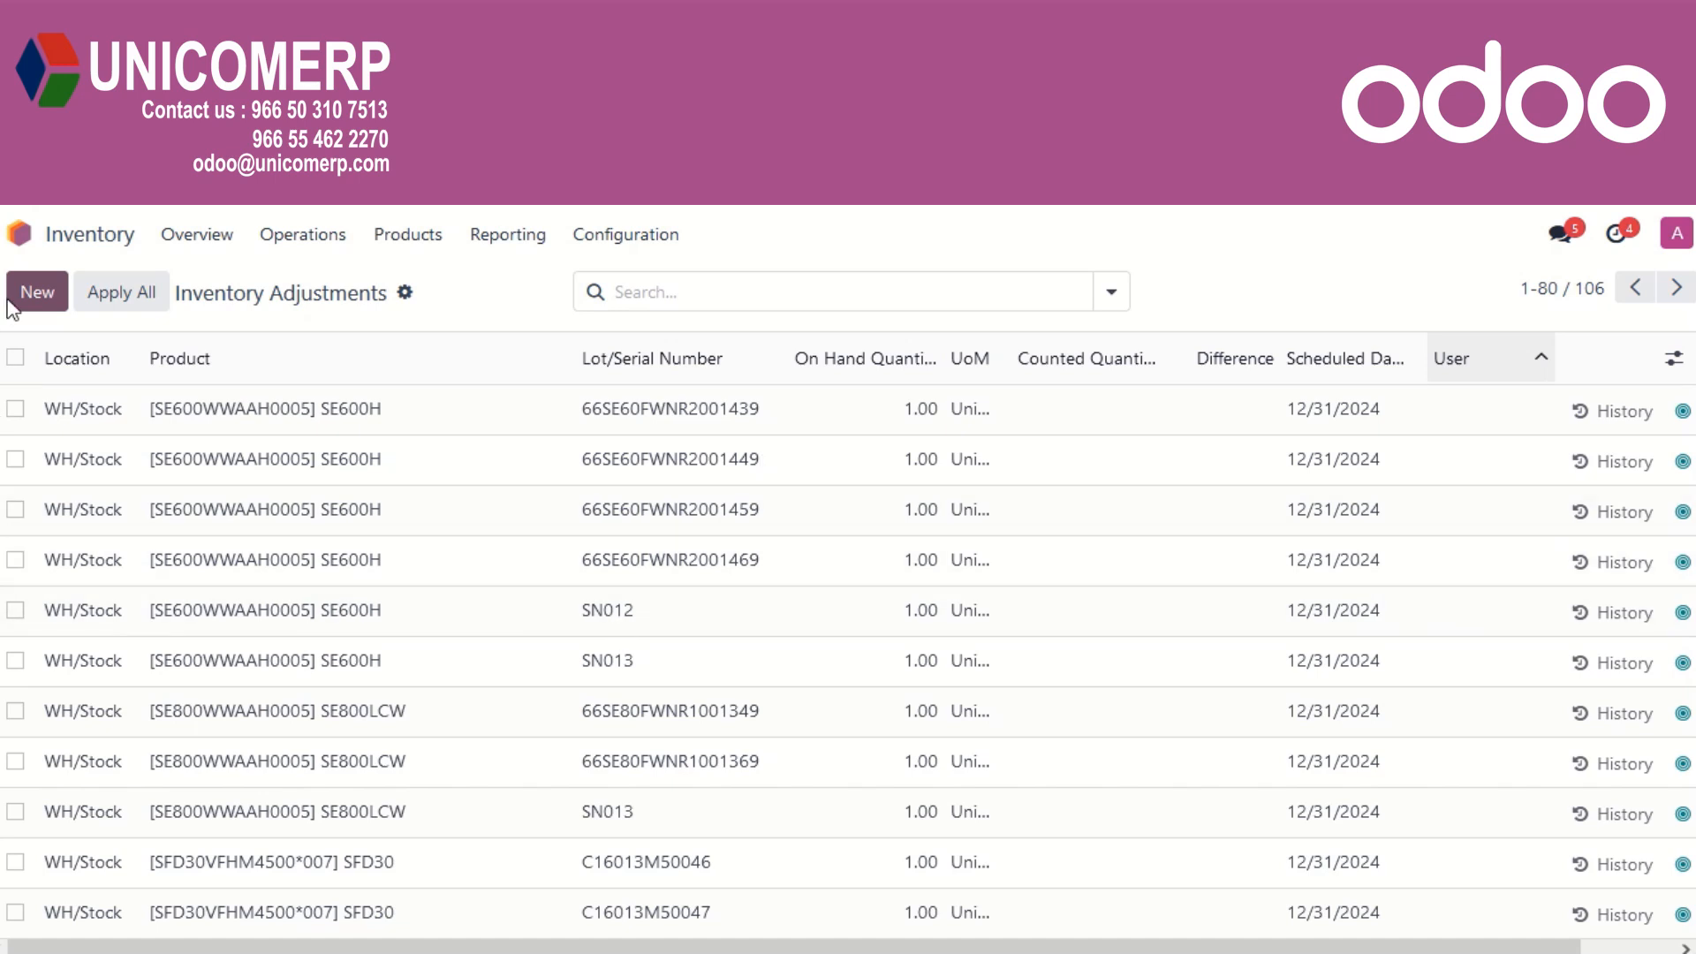
click(39, 295)
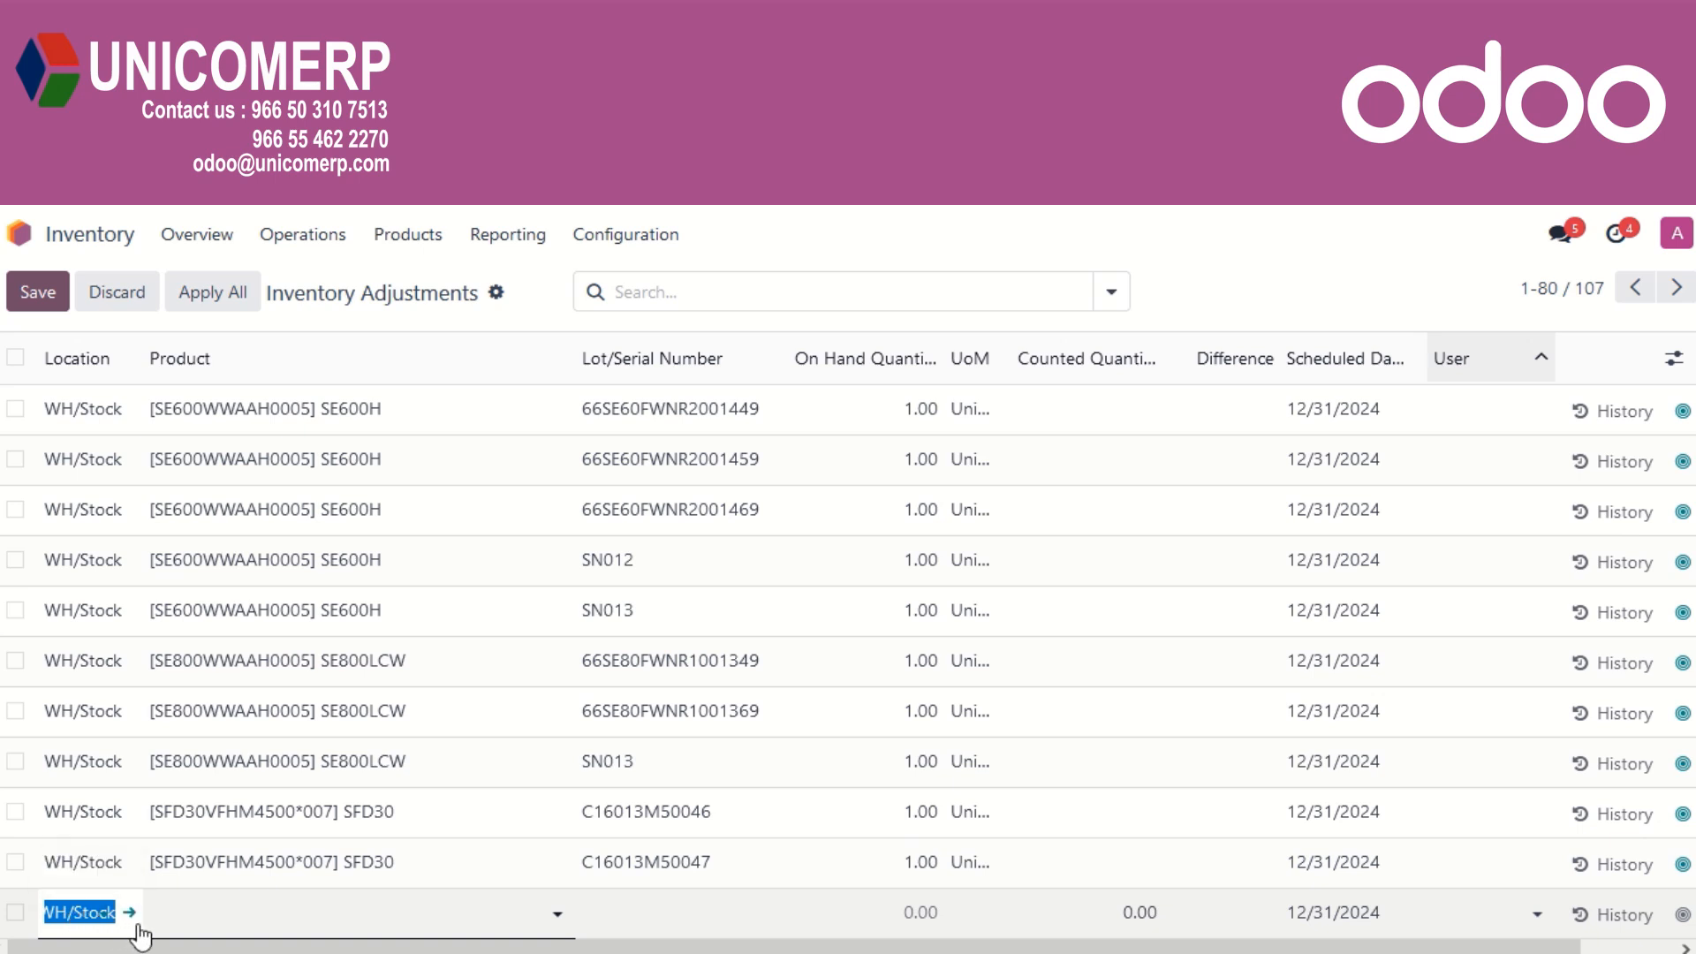
click(189, 915)
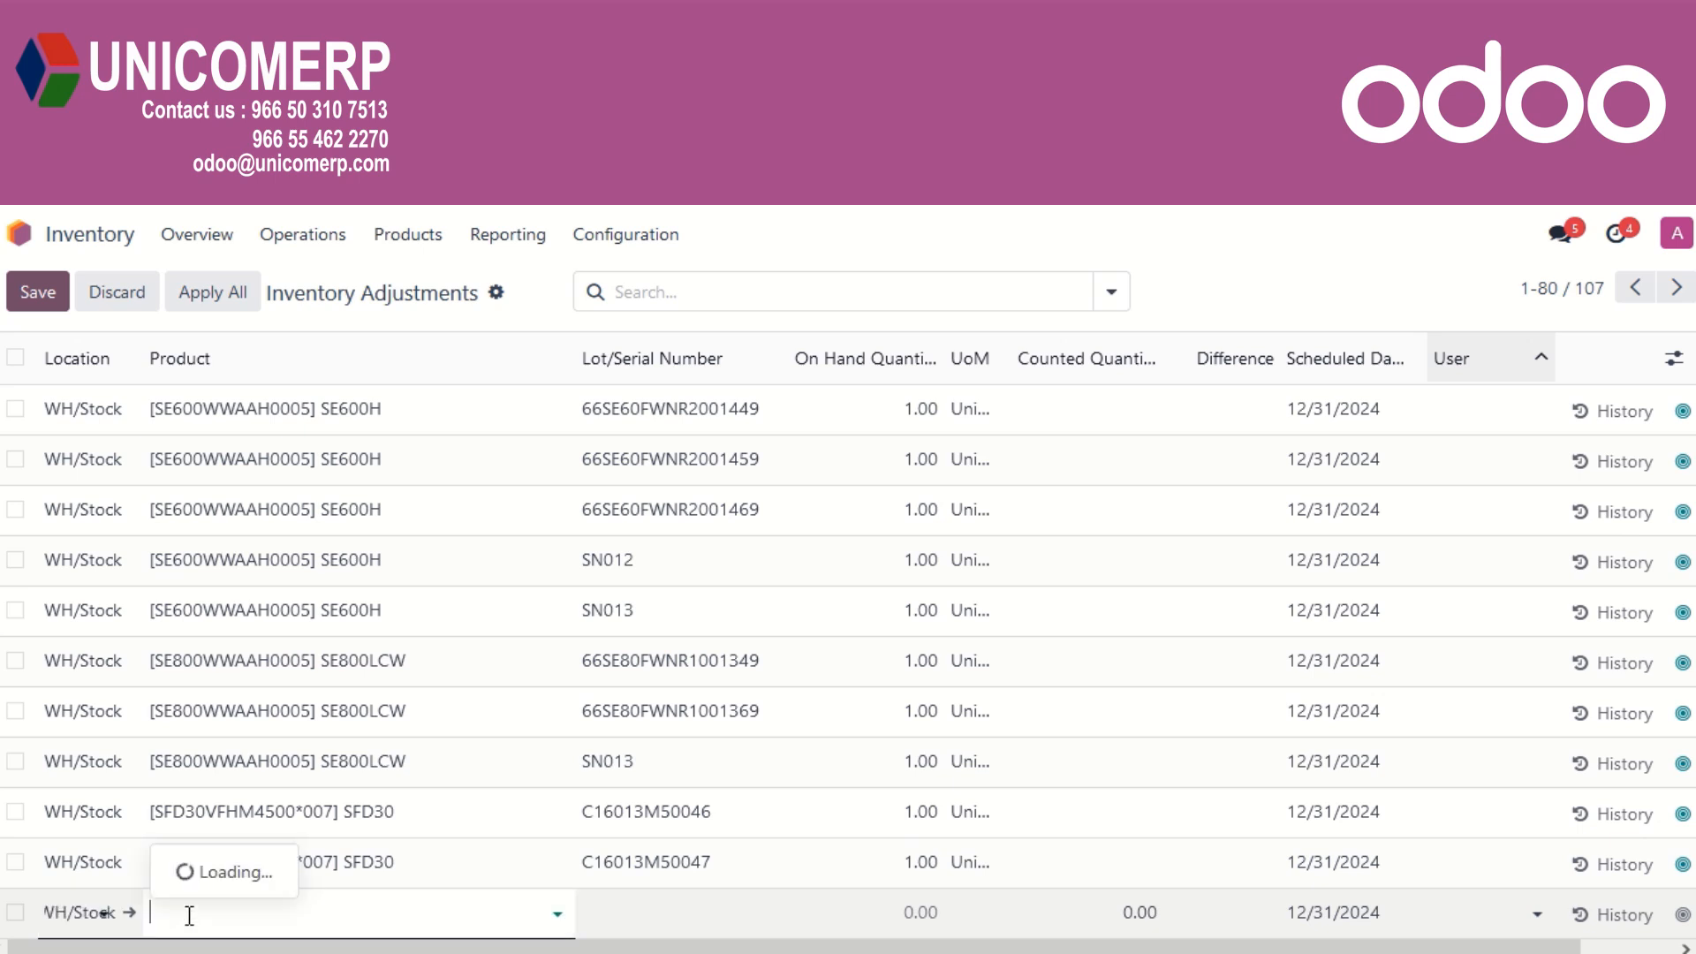
text(tv)
click(226, 839)
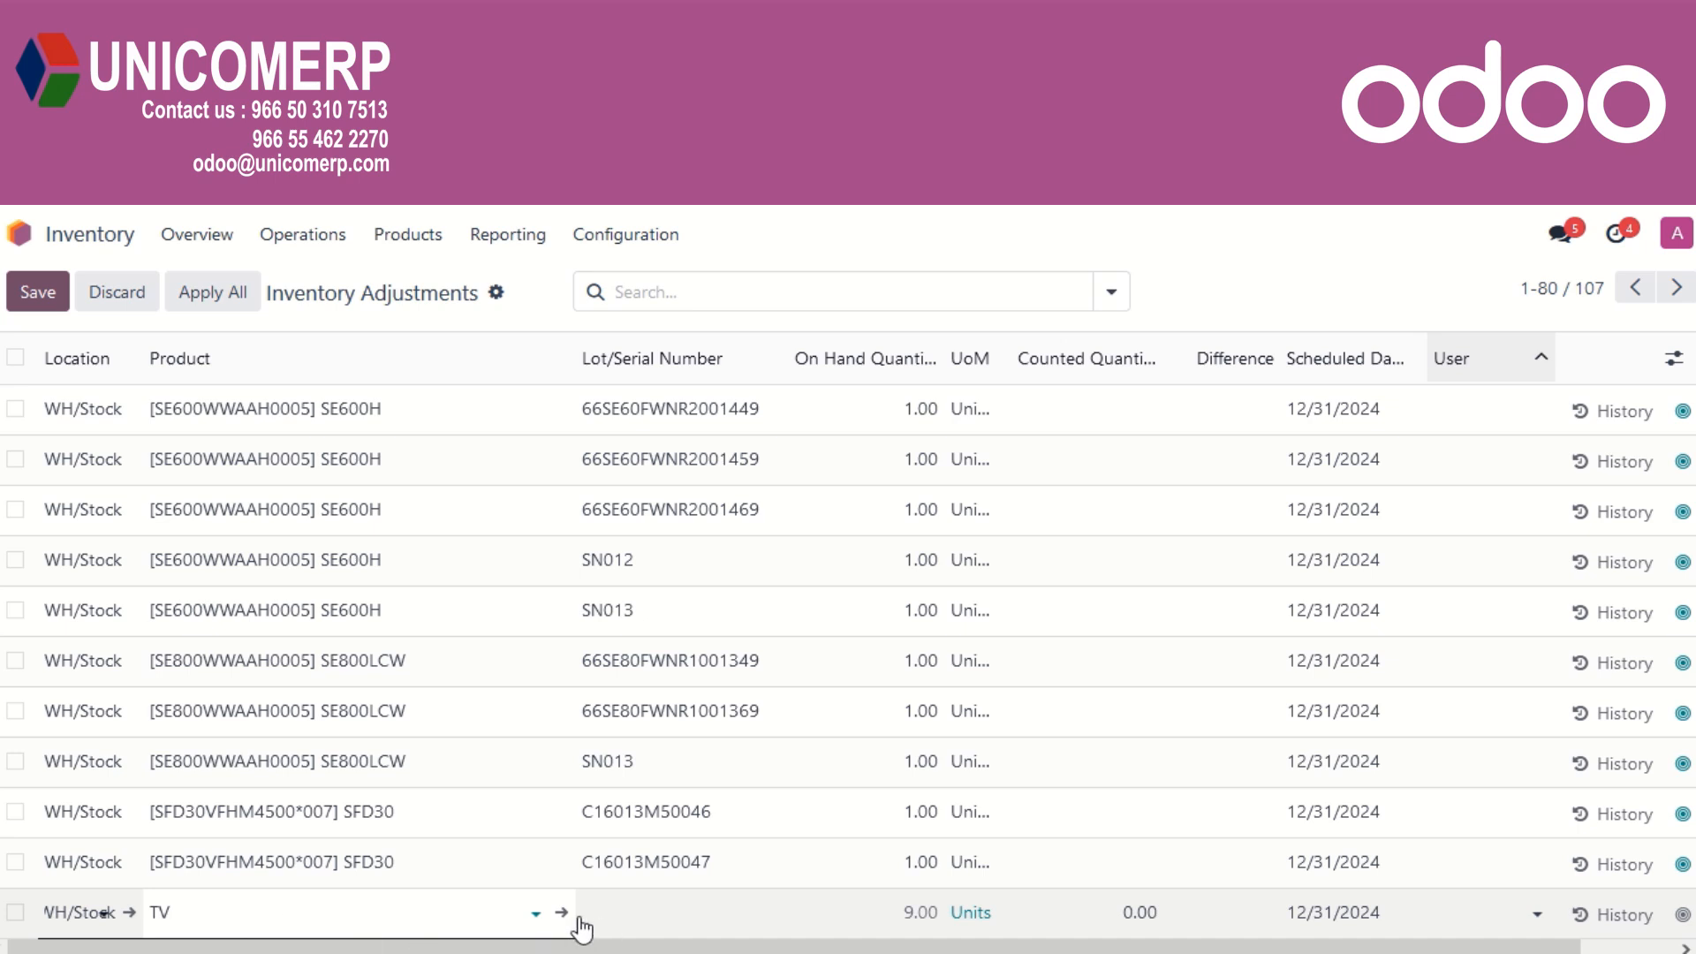
Set the counted quantity on the new TV adjustment line to 12
click(668, 929)
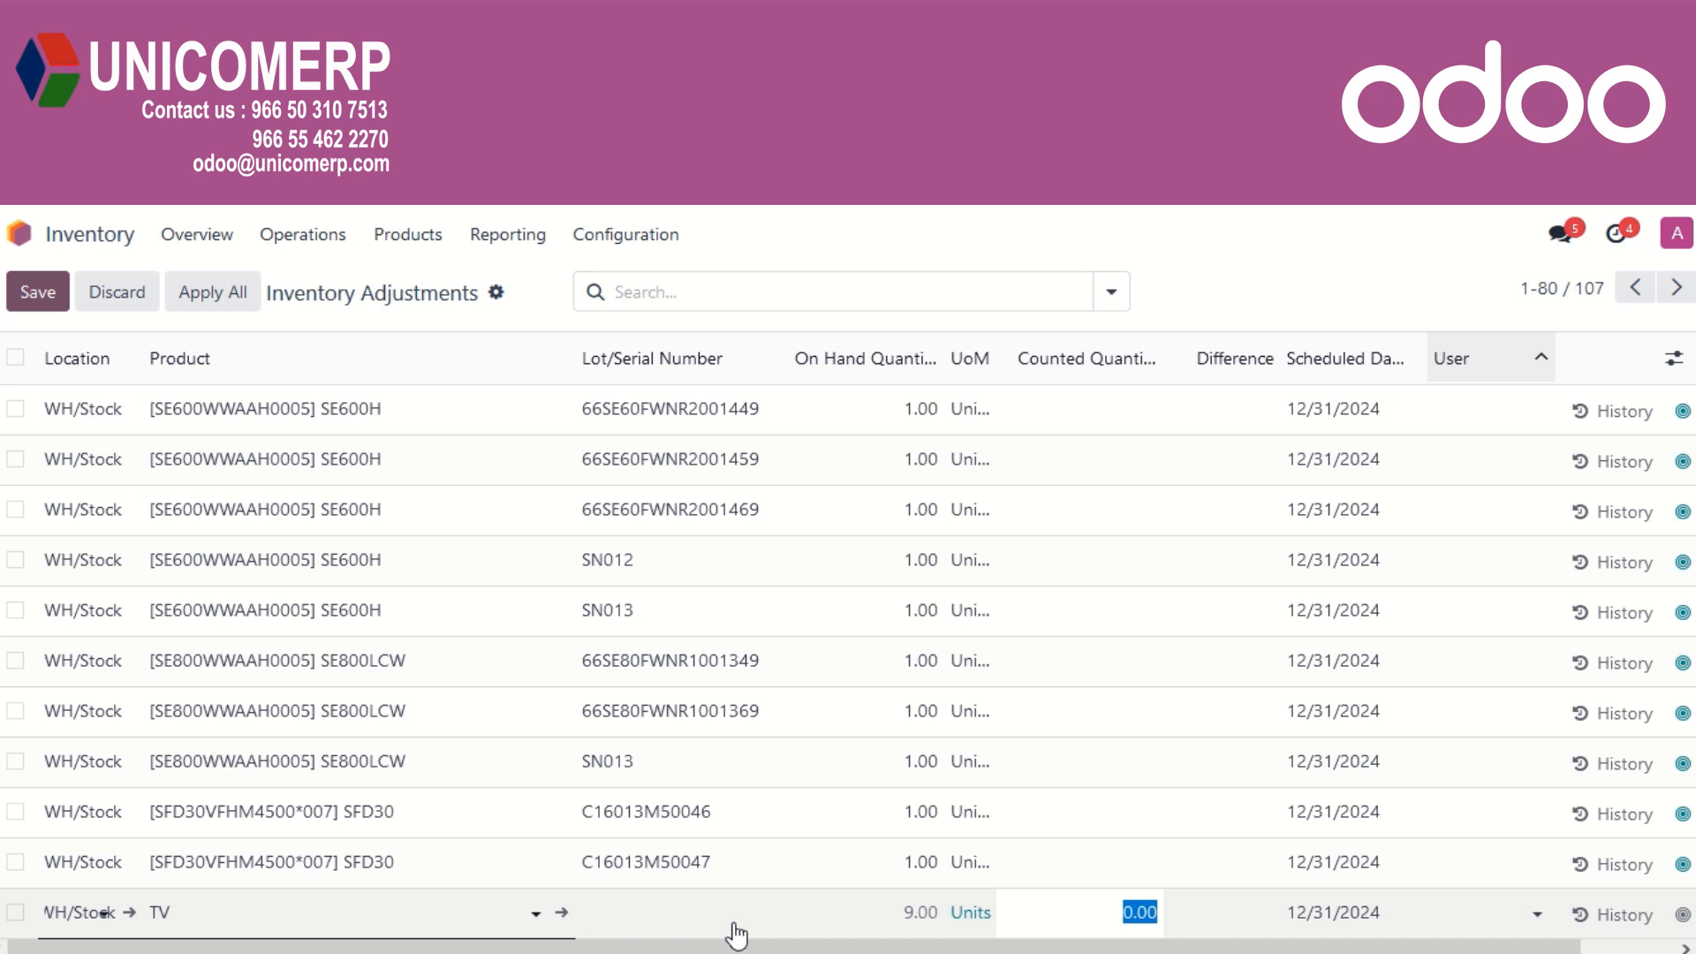
drag(1122, 914, 1170, 916)
text(12)
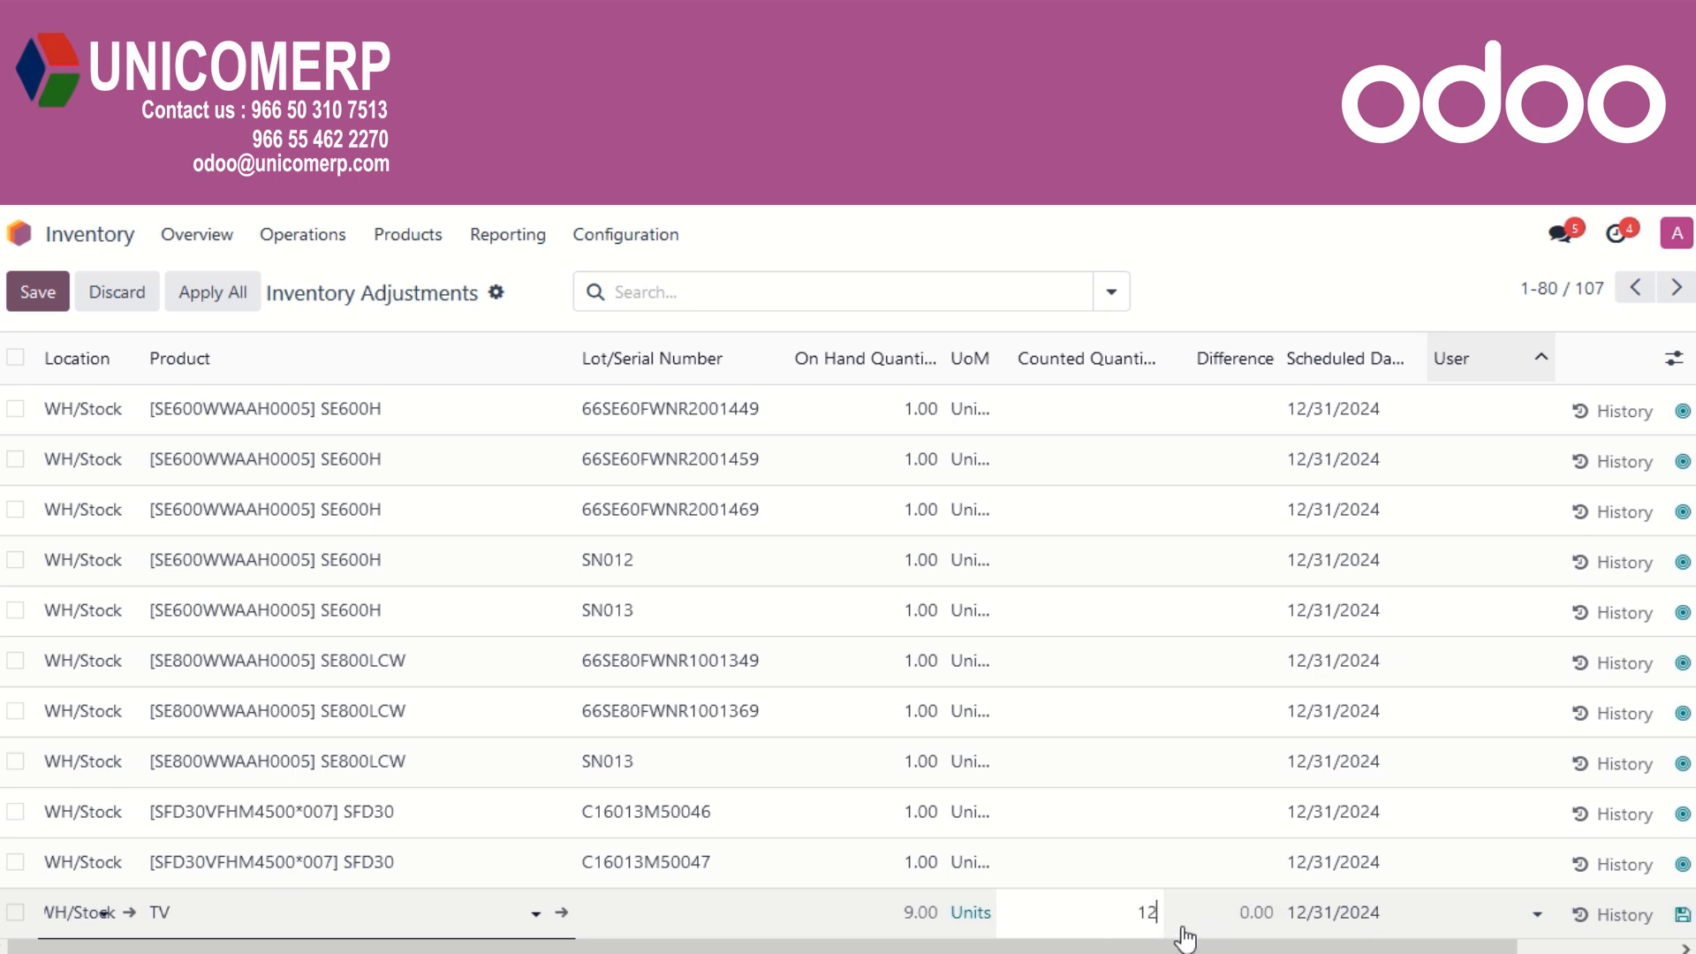
key(Tab)
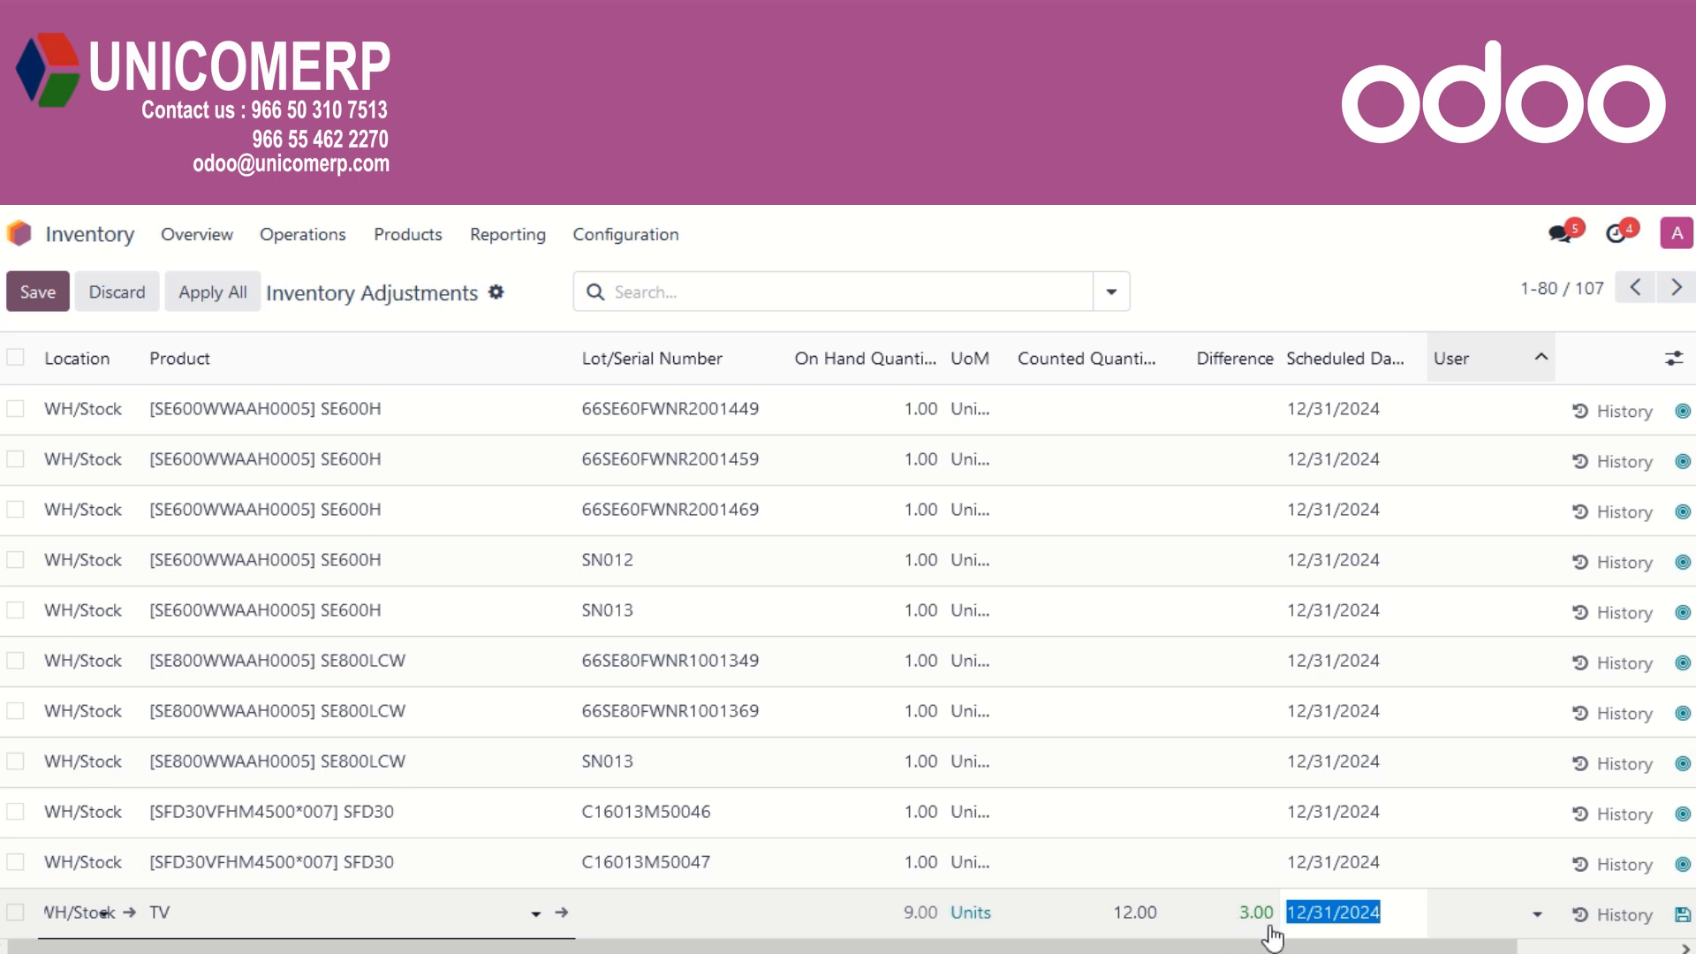
Try counted quantities of 2 and 9 on the TV adjustment line
click(1125, 914)
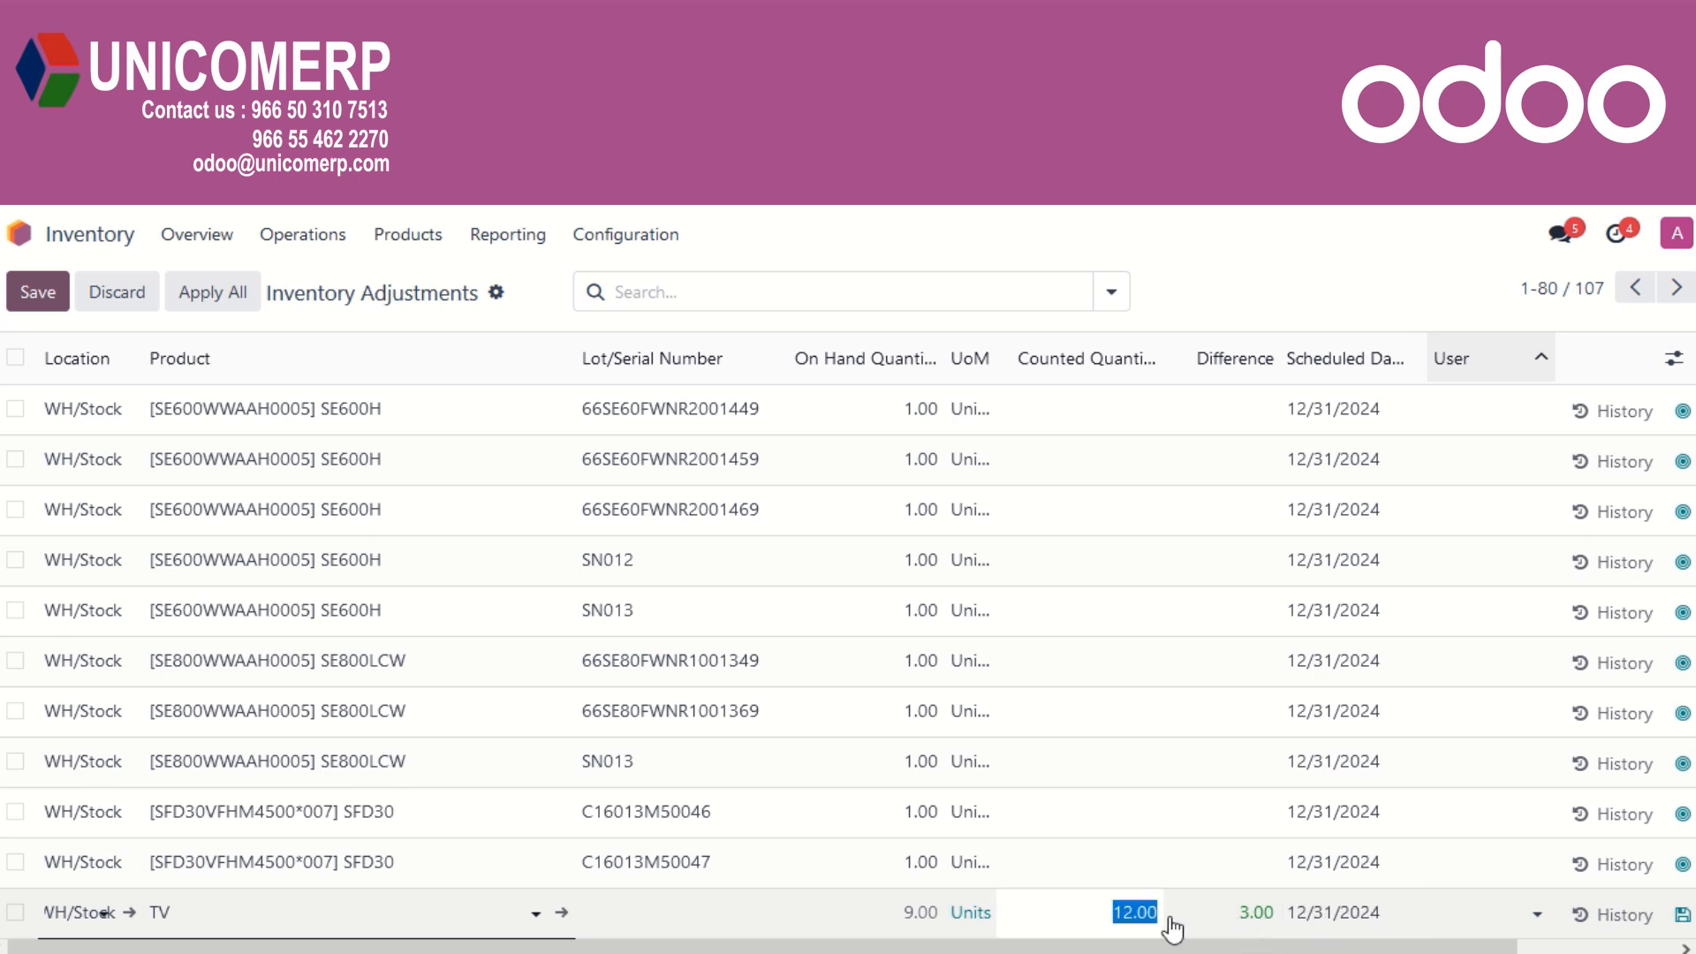
text(2)
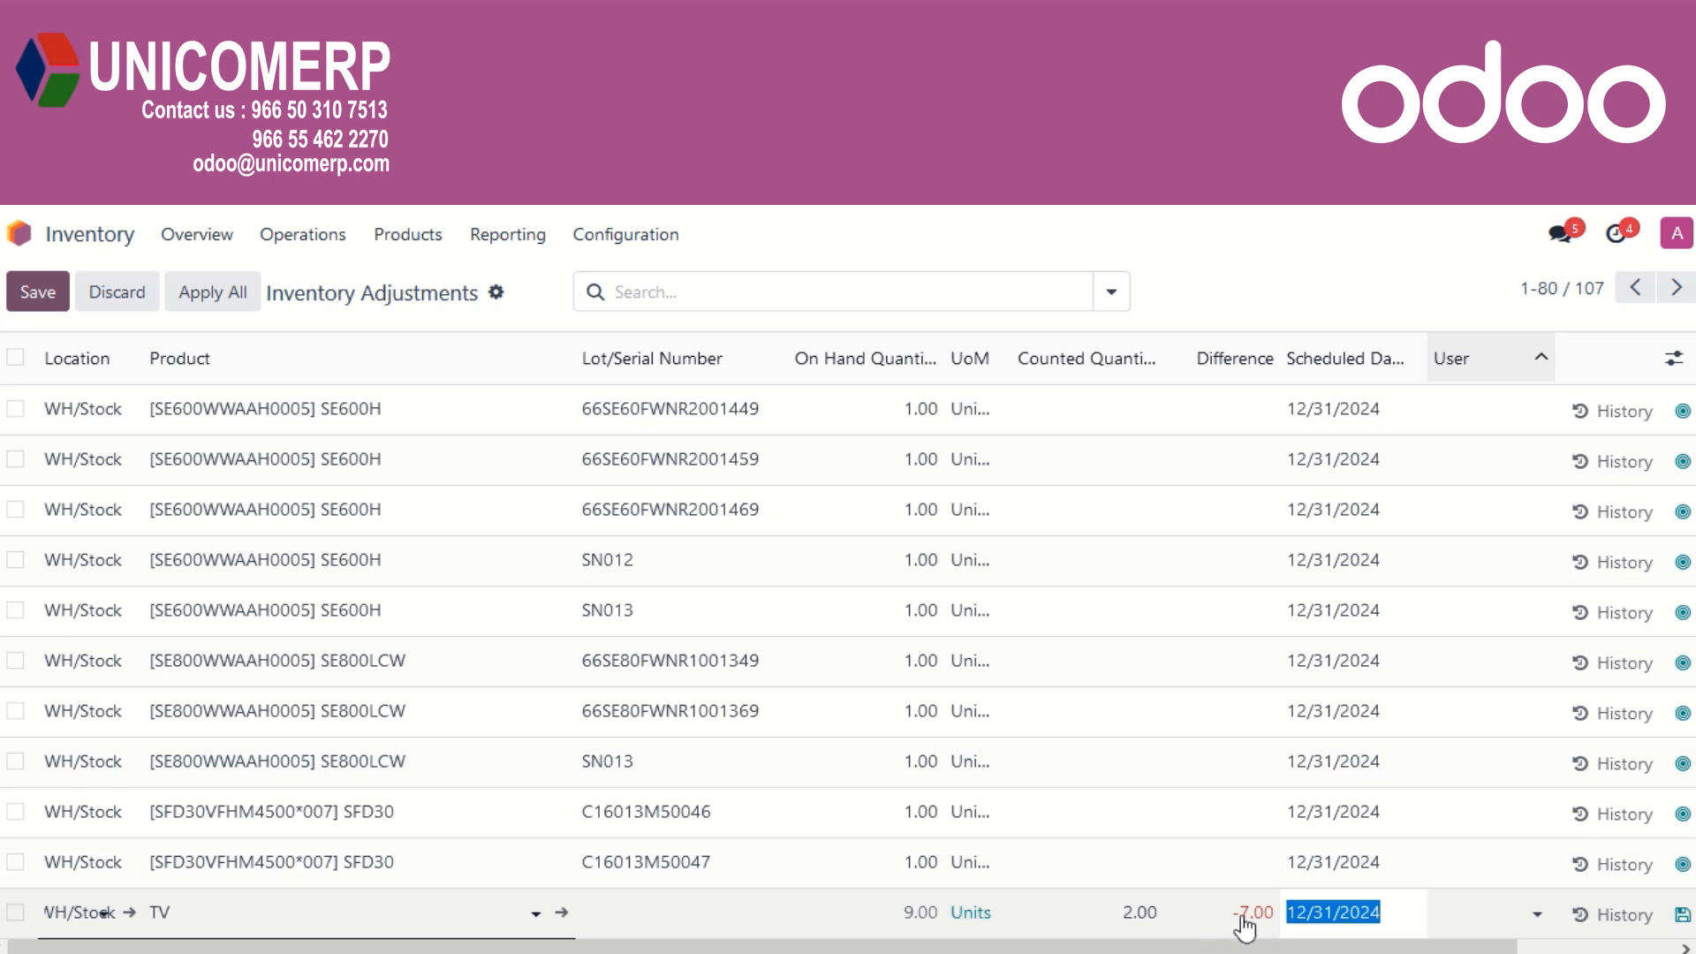
click(1128, 919)
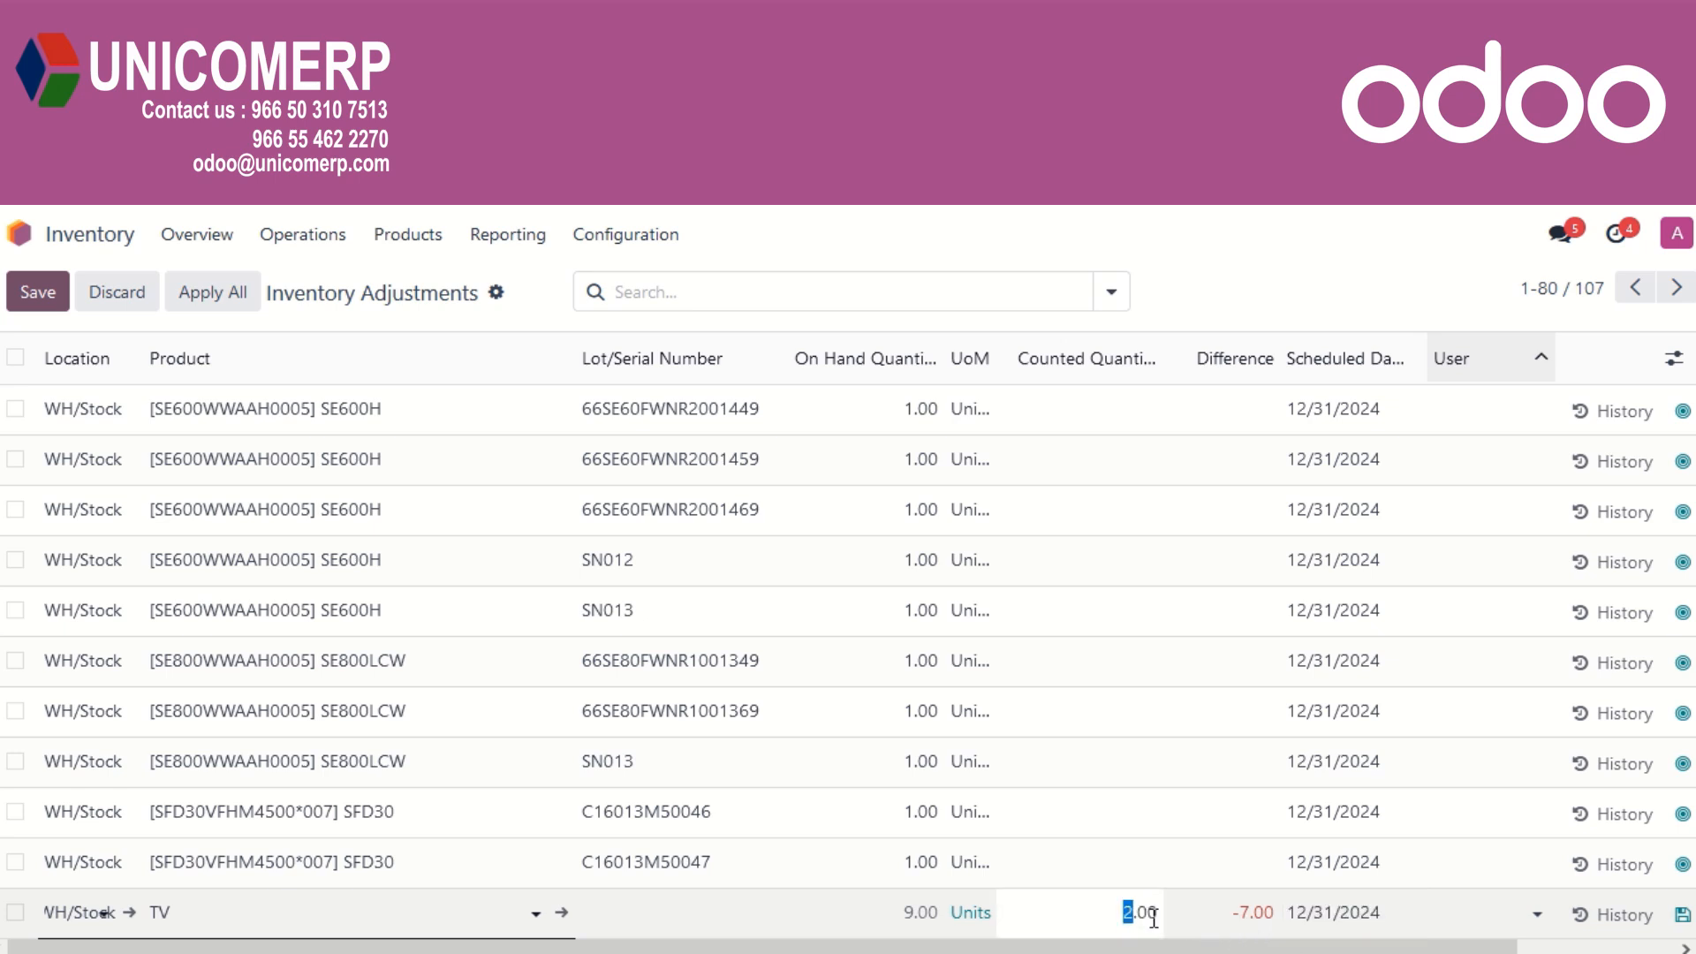
text(9.00)
Change the TV line's counted quantity back to 12
drag(1114, 915, 1170, 912)
text(12)
key(Tab)
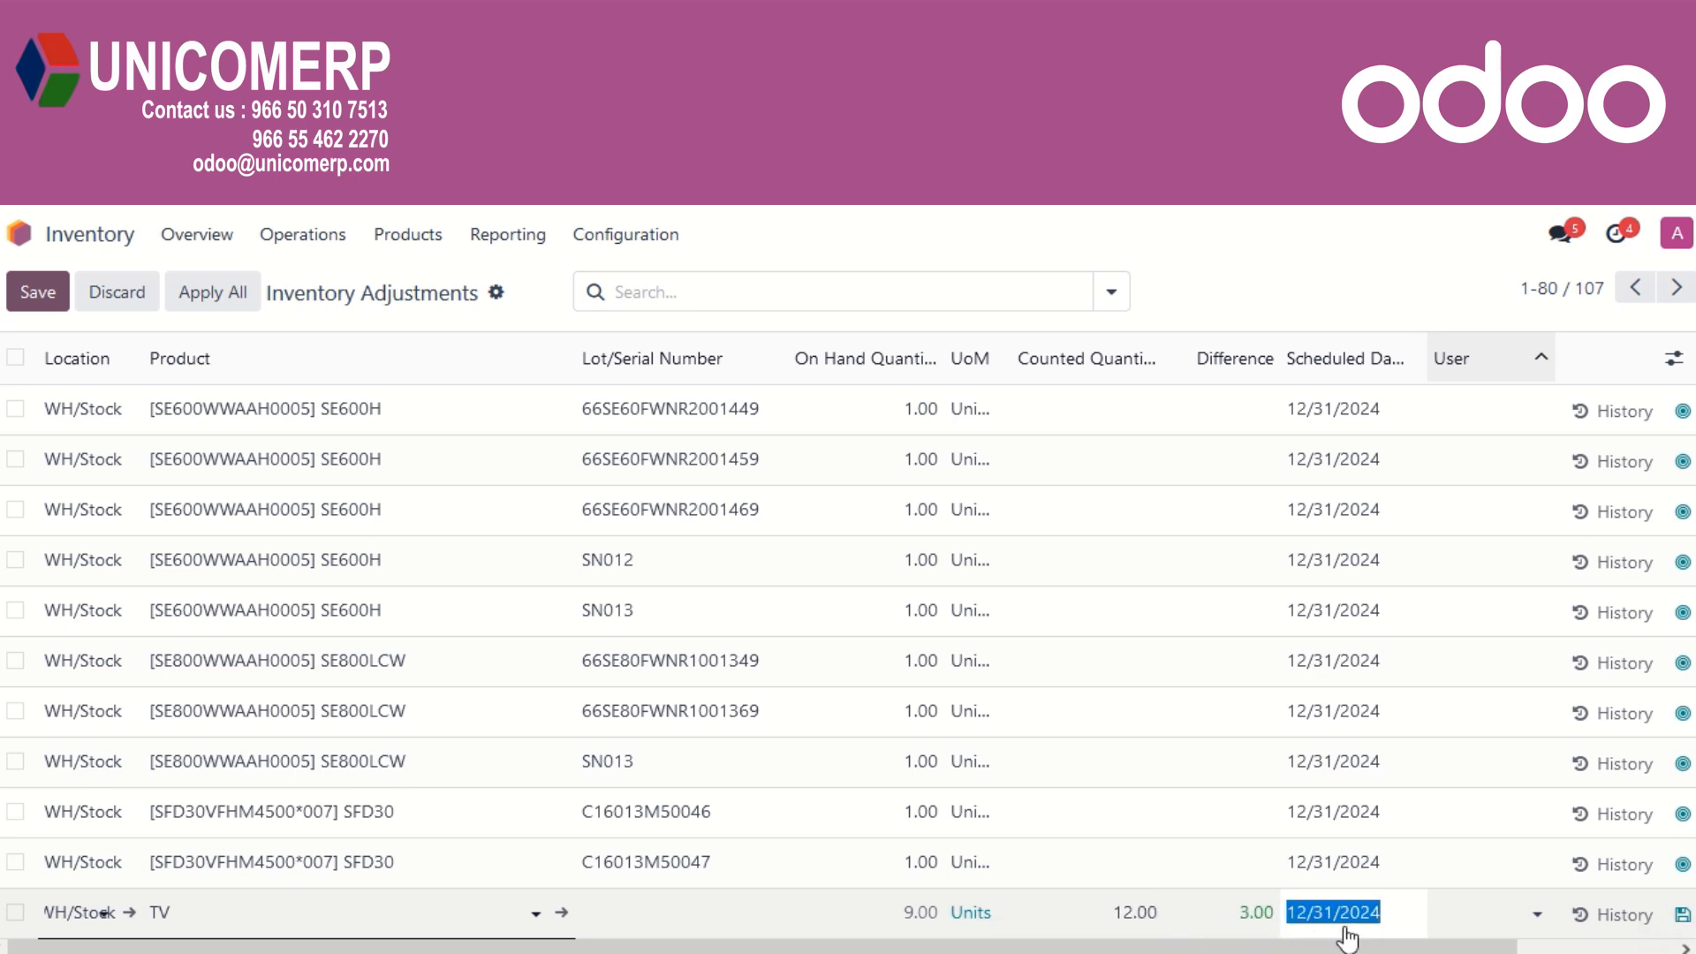
Apply the inventory adjustment for the TV line at WH/Stock, checking its scheduled date and user options first
click(1354, 923)
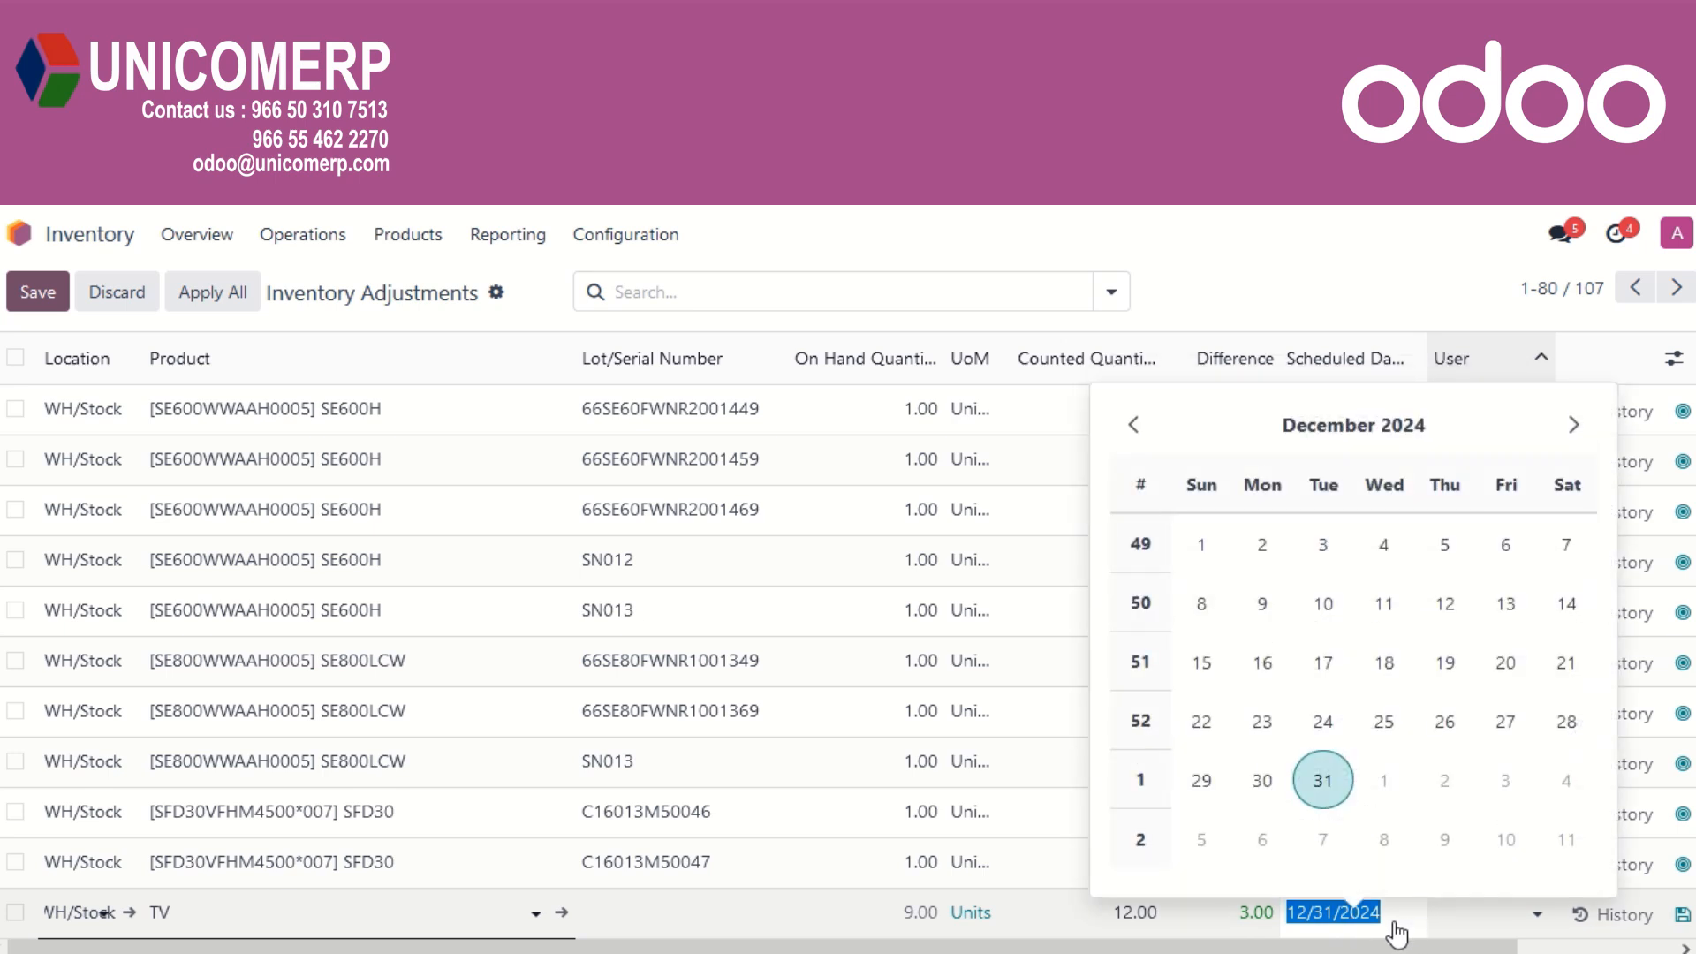
click(1434, 933)
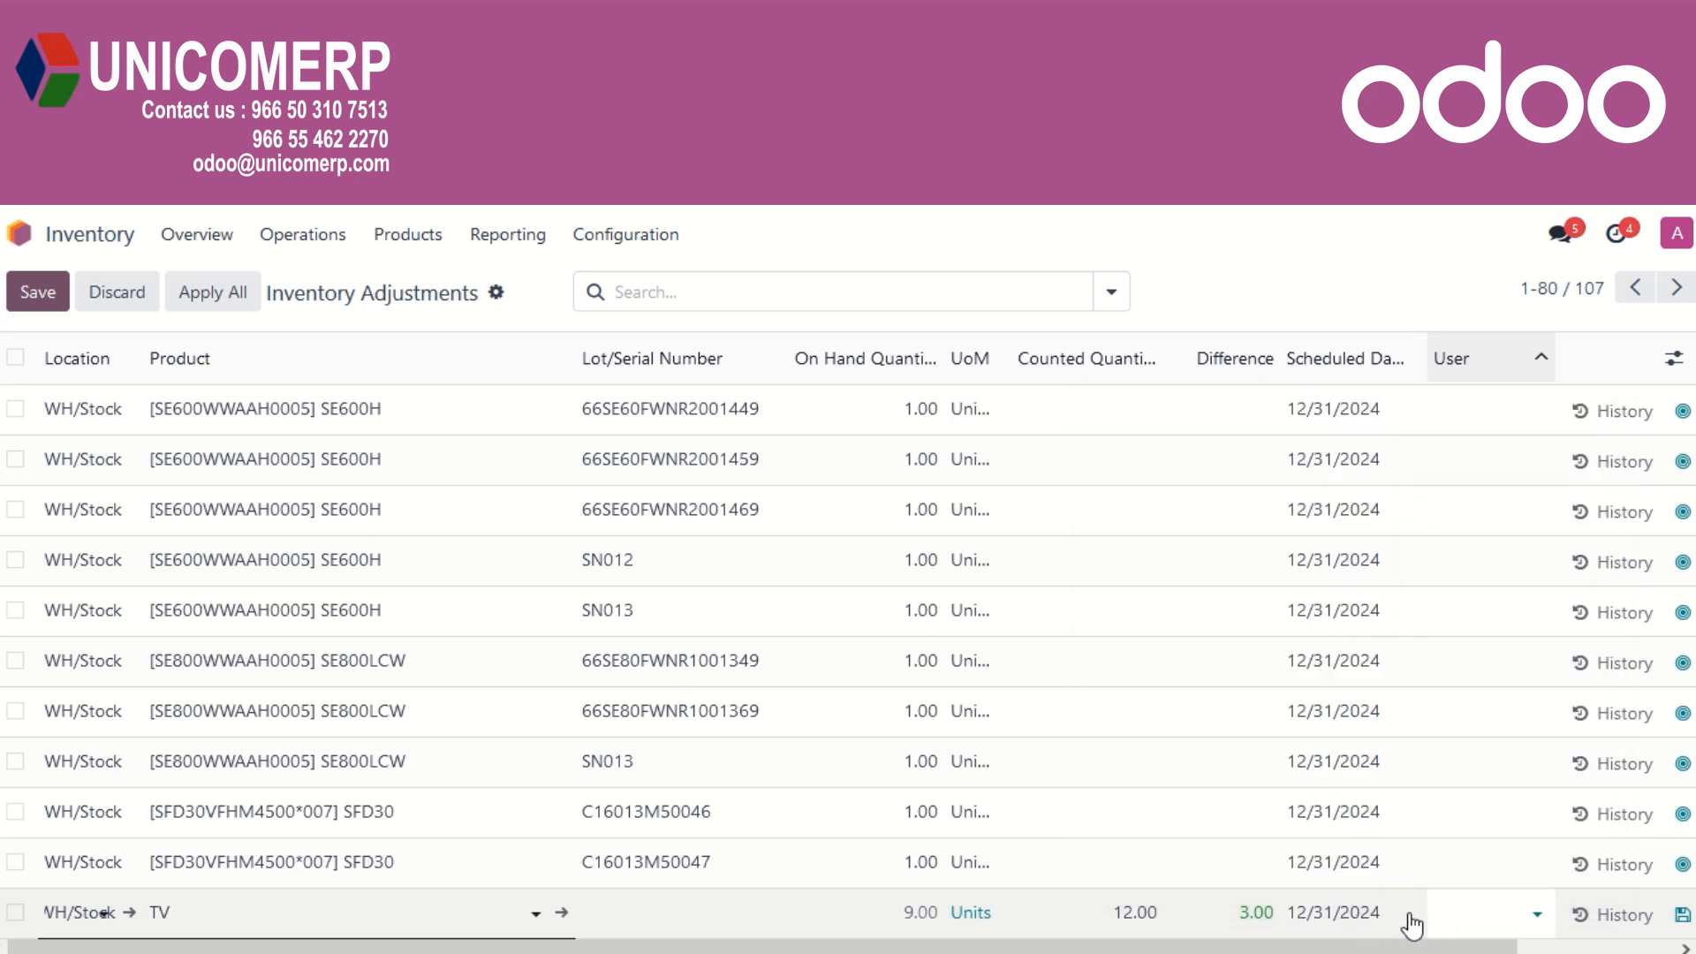
click(1460, 913)
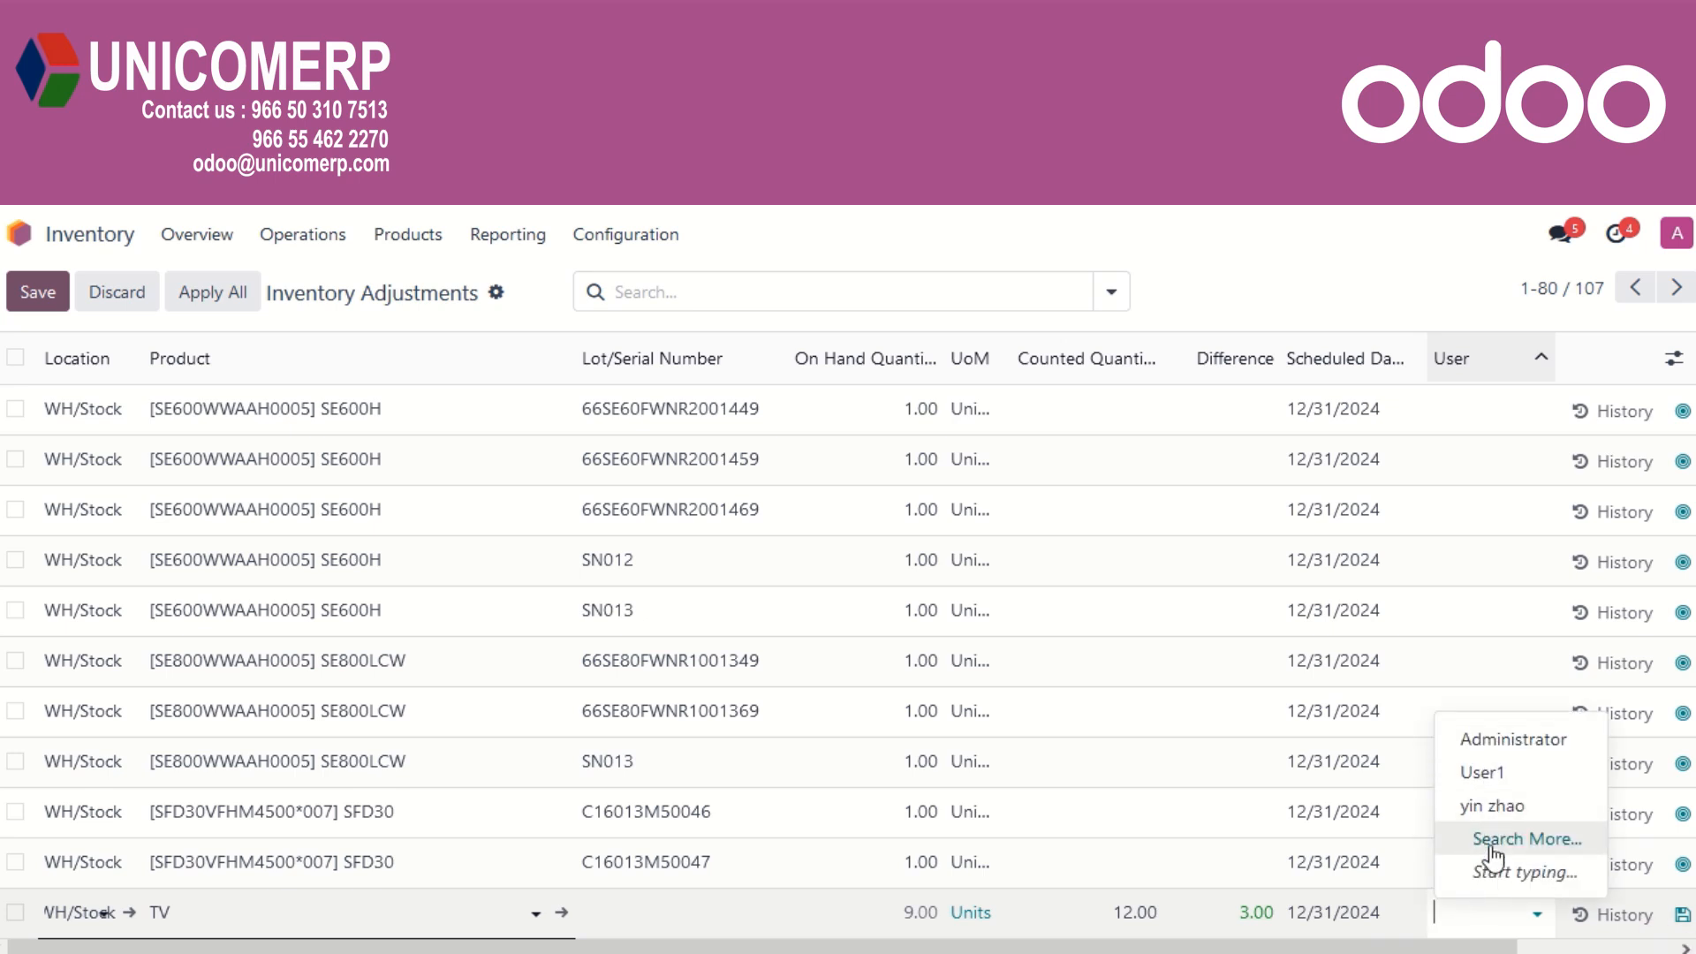
drag(1327, 941, 1499, 949)
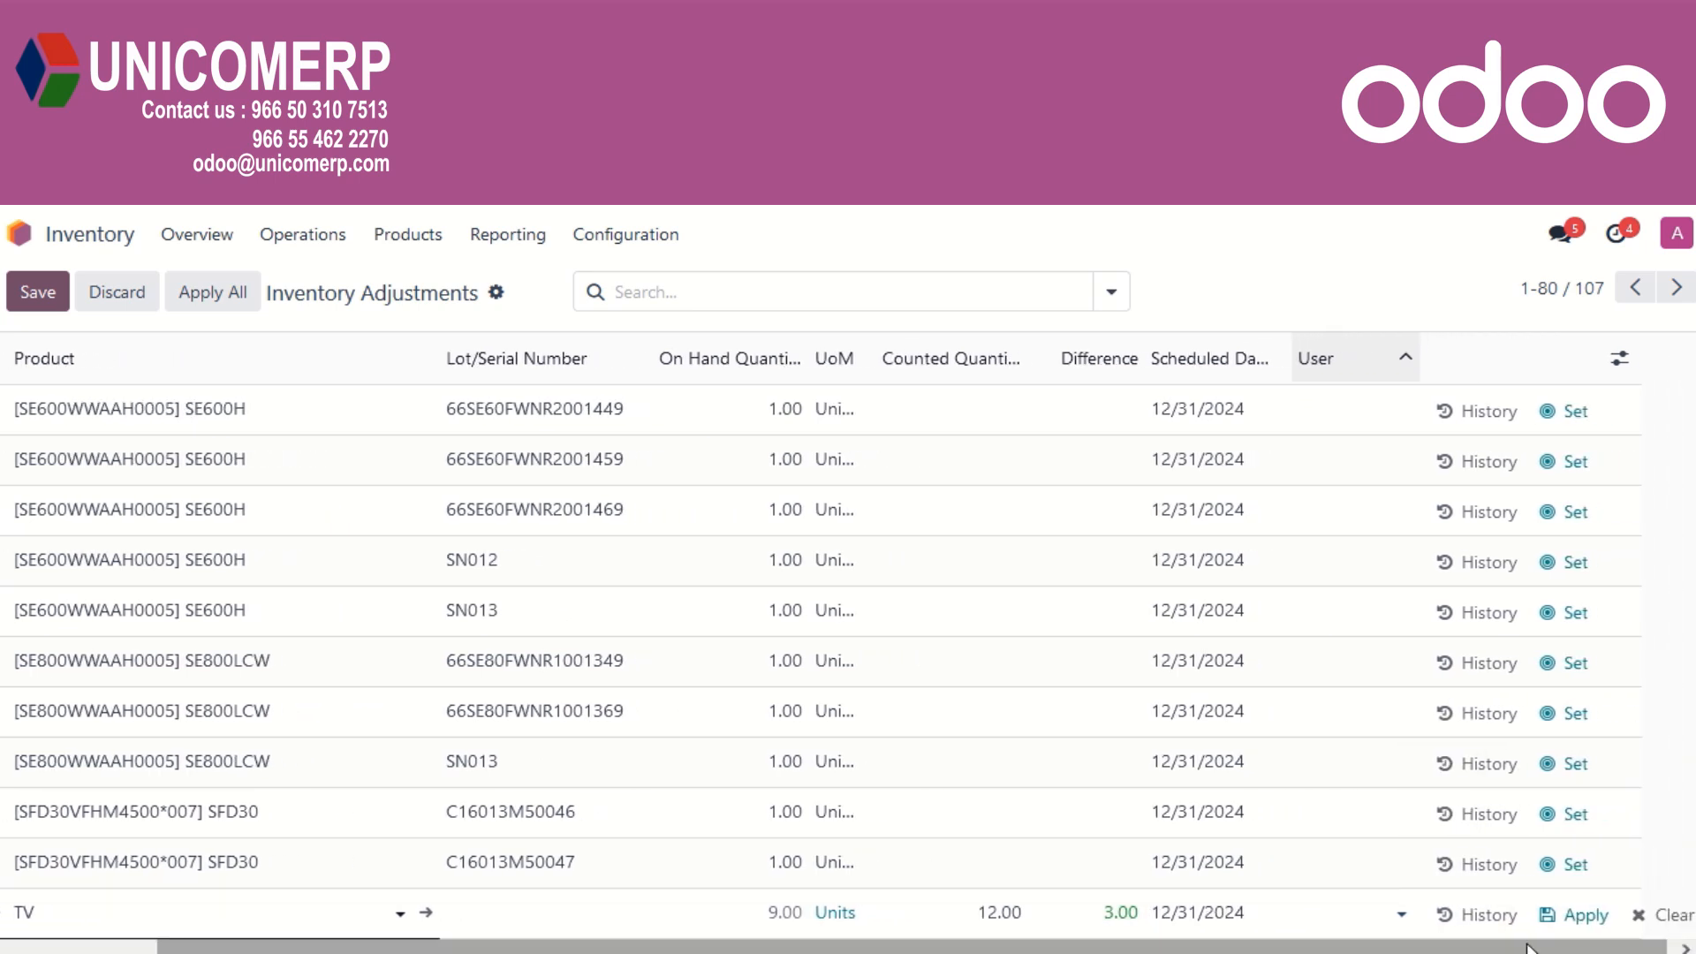
click(1573, 925)
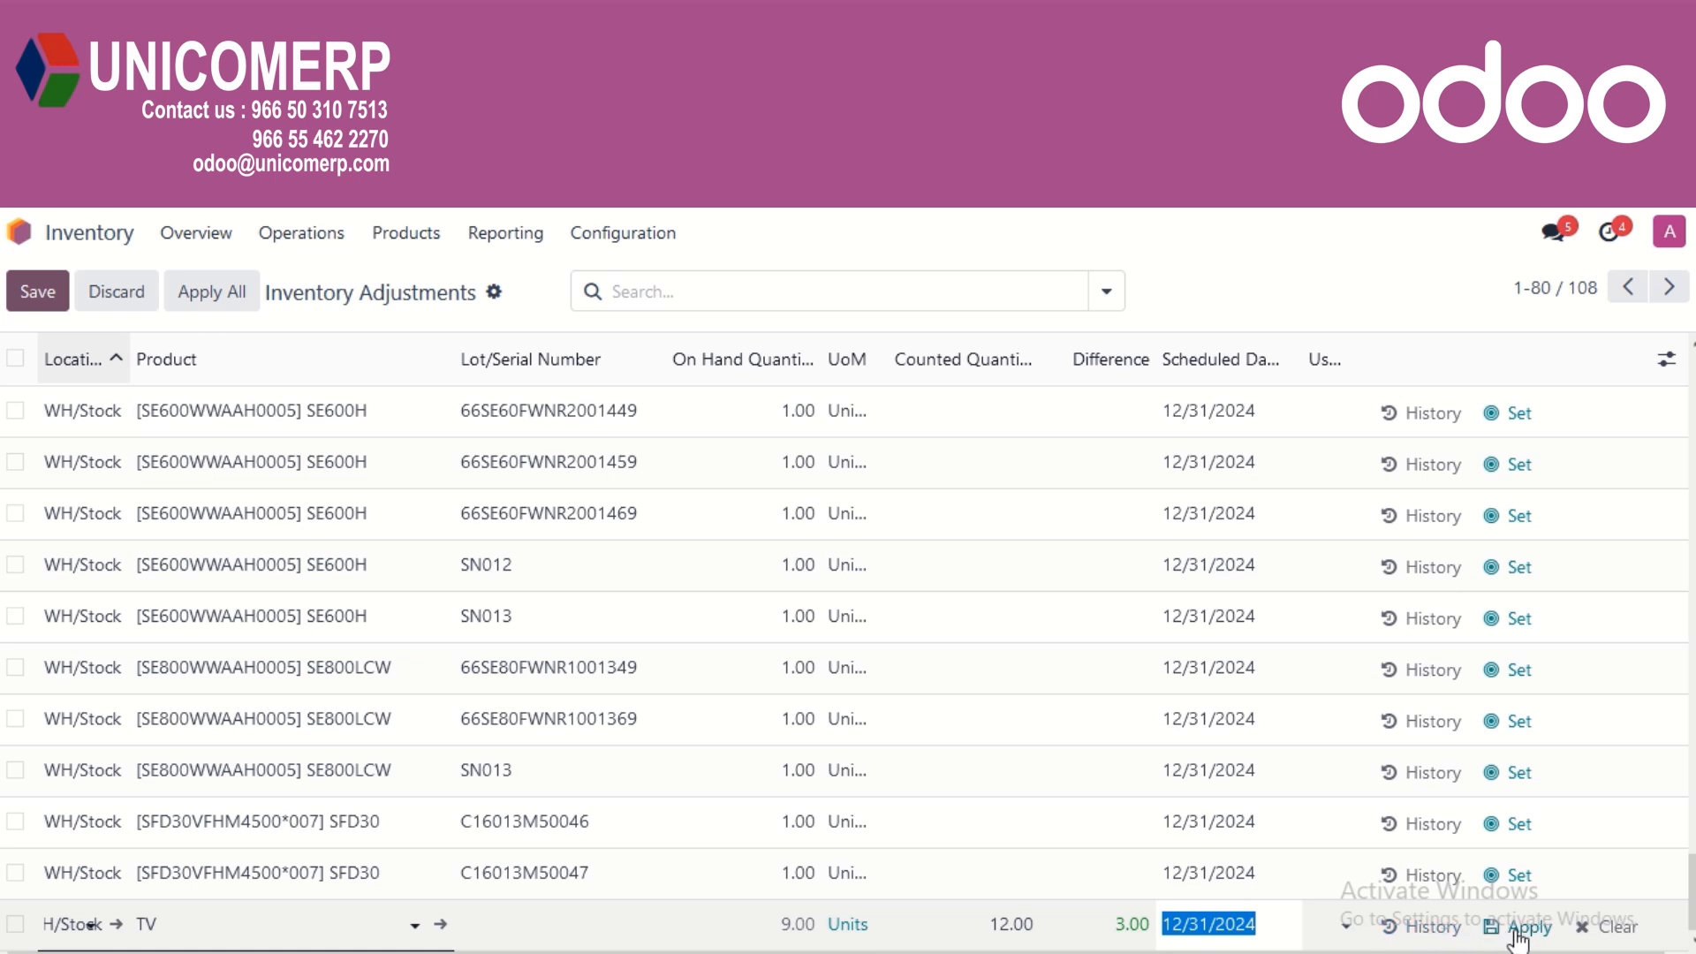
click(1517, 927)
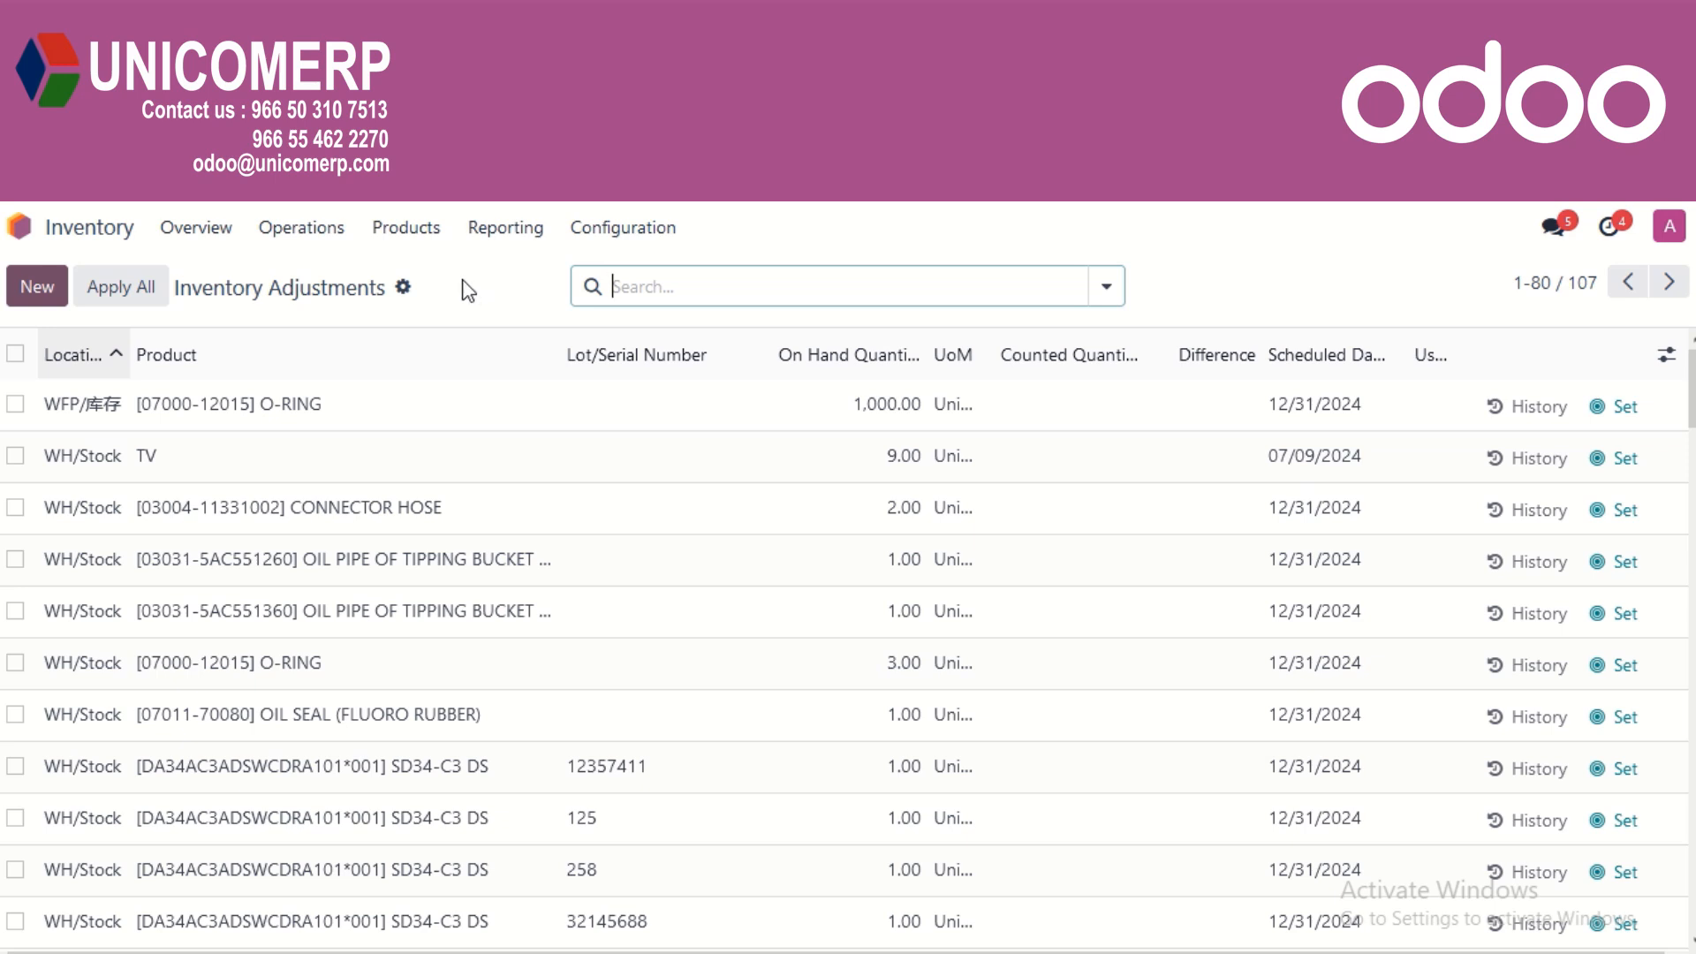
click(420, 232)
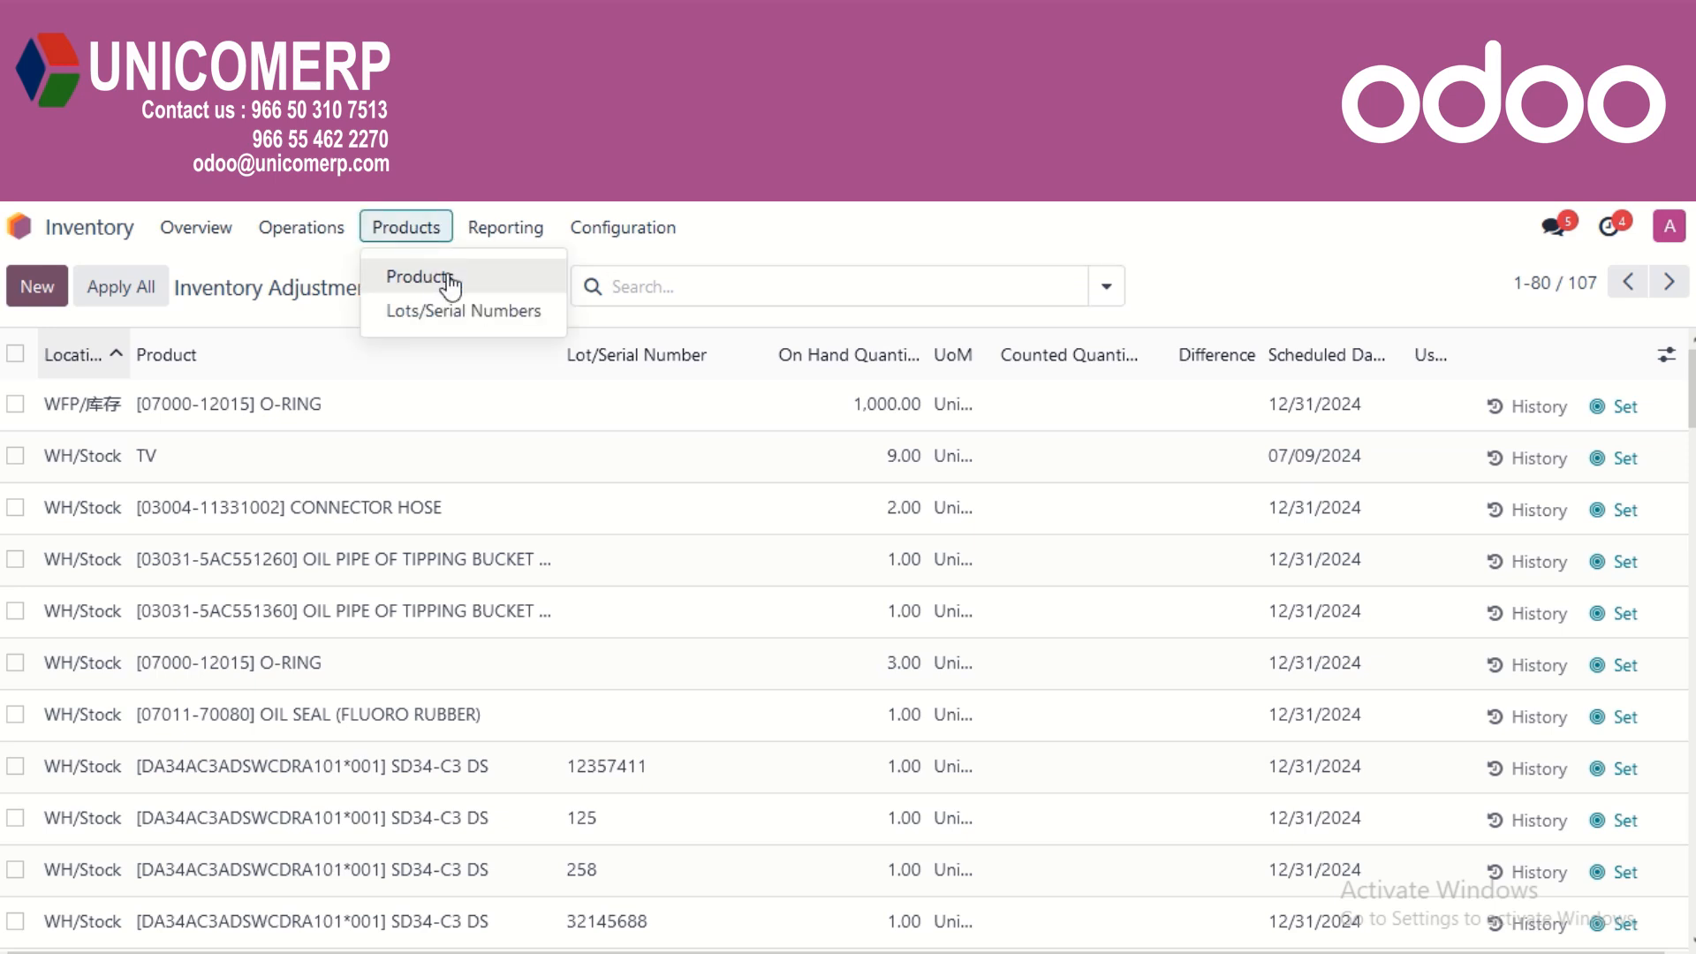
click(447, 277)
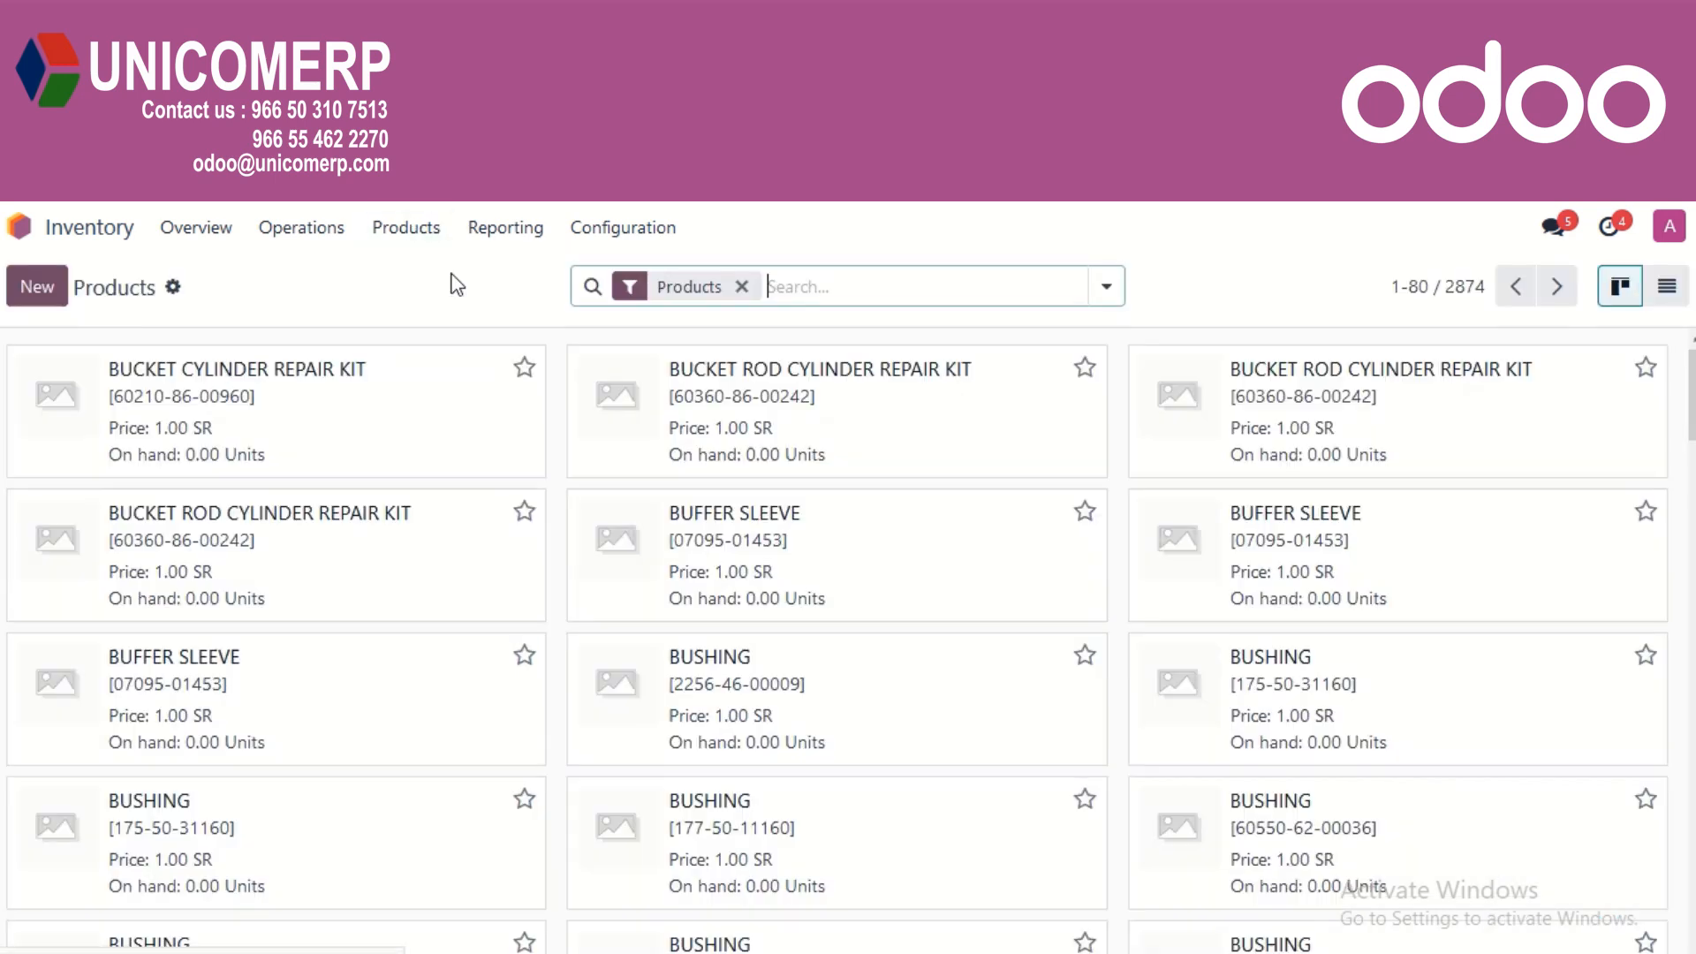
click(876, 709)
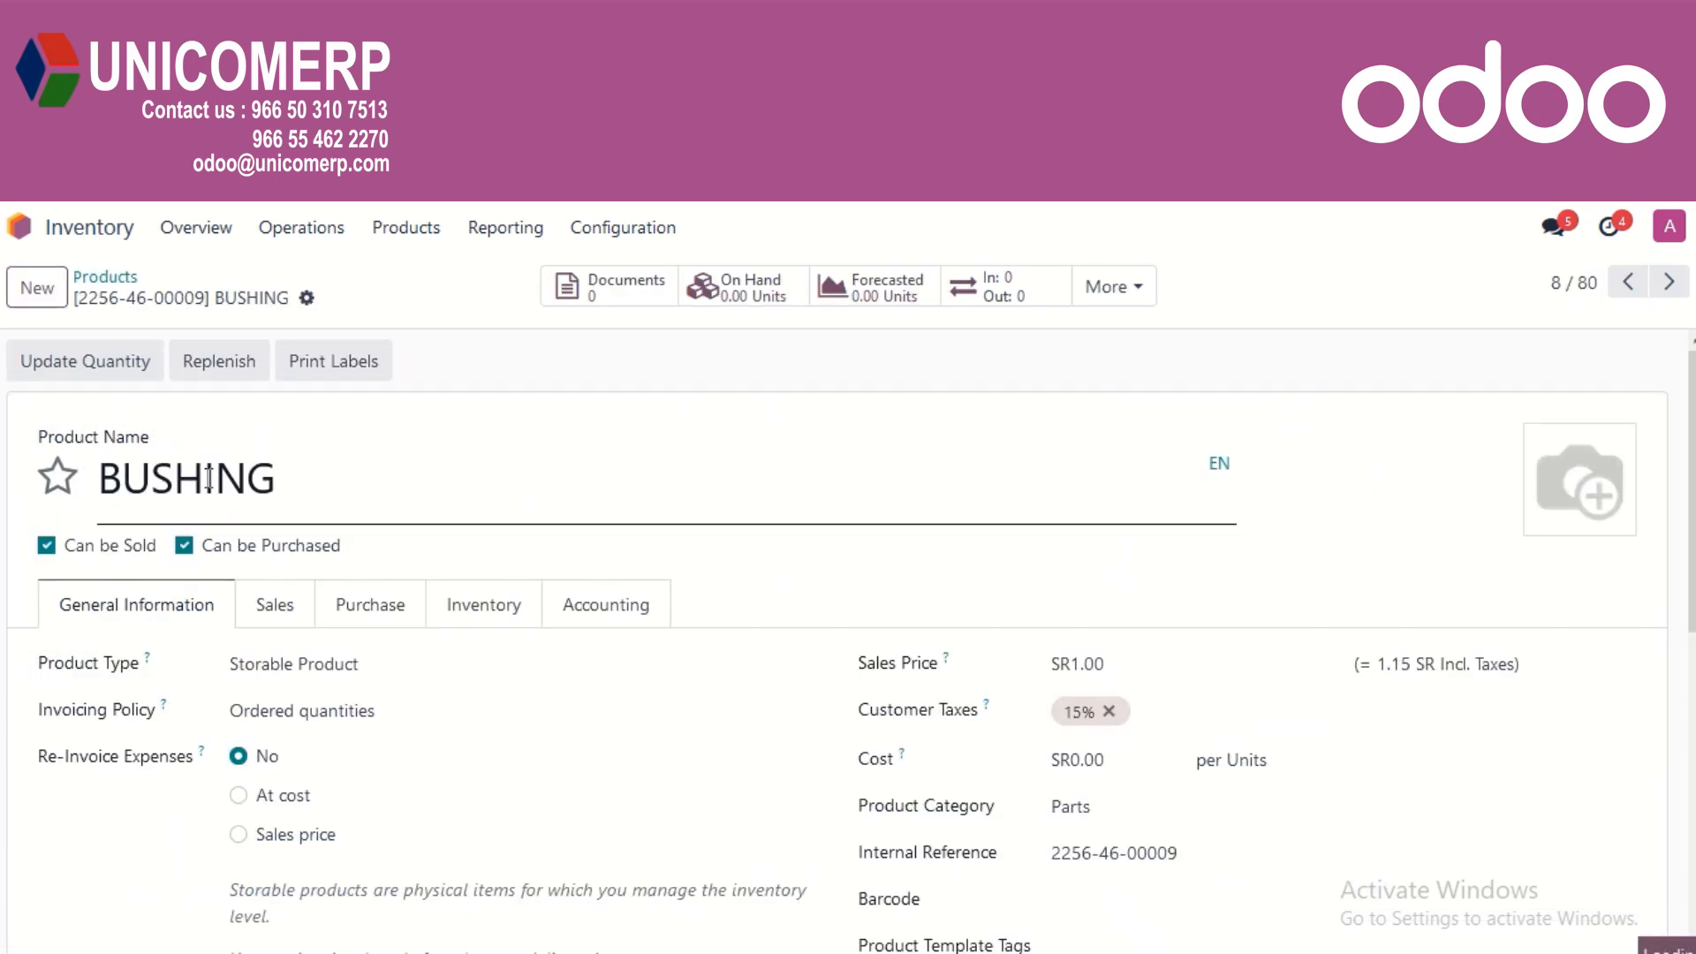
Update the BUSHING product's on-hand quantity with a new WH/Stock line of 3 units, save it and return to the product
click(107, 370)
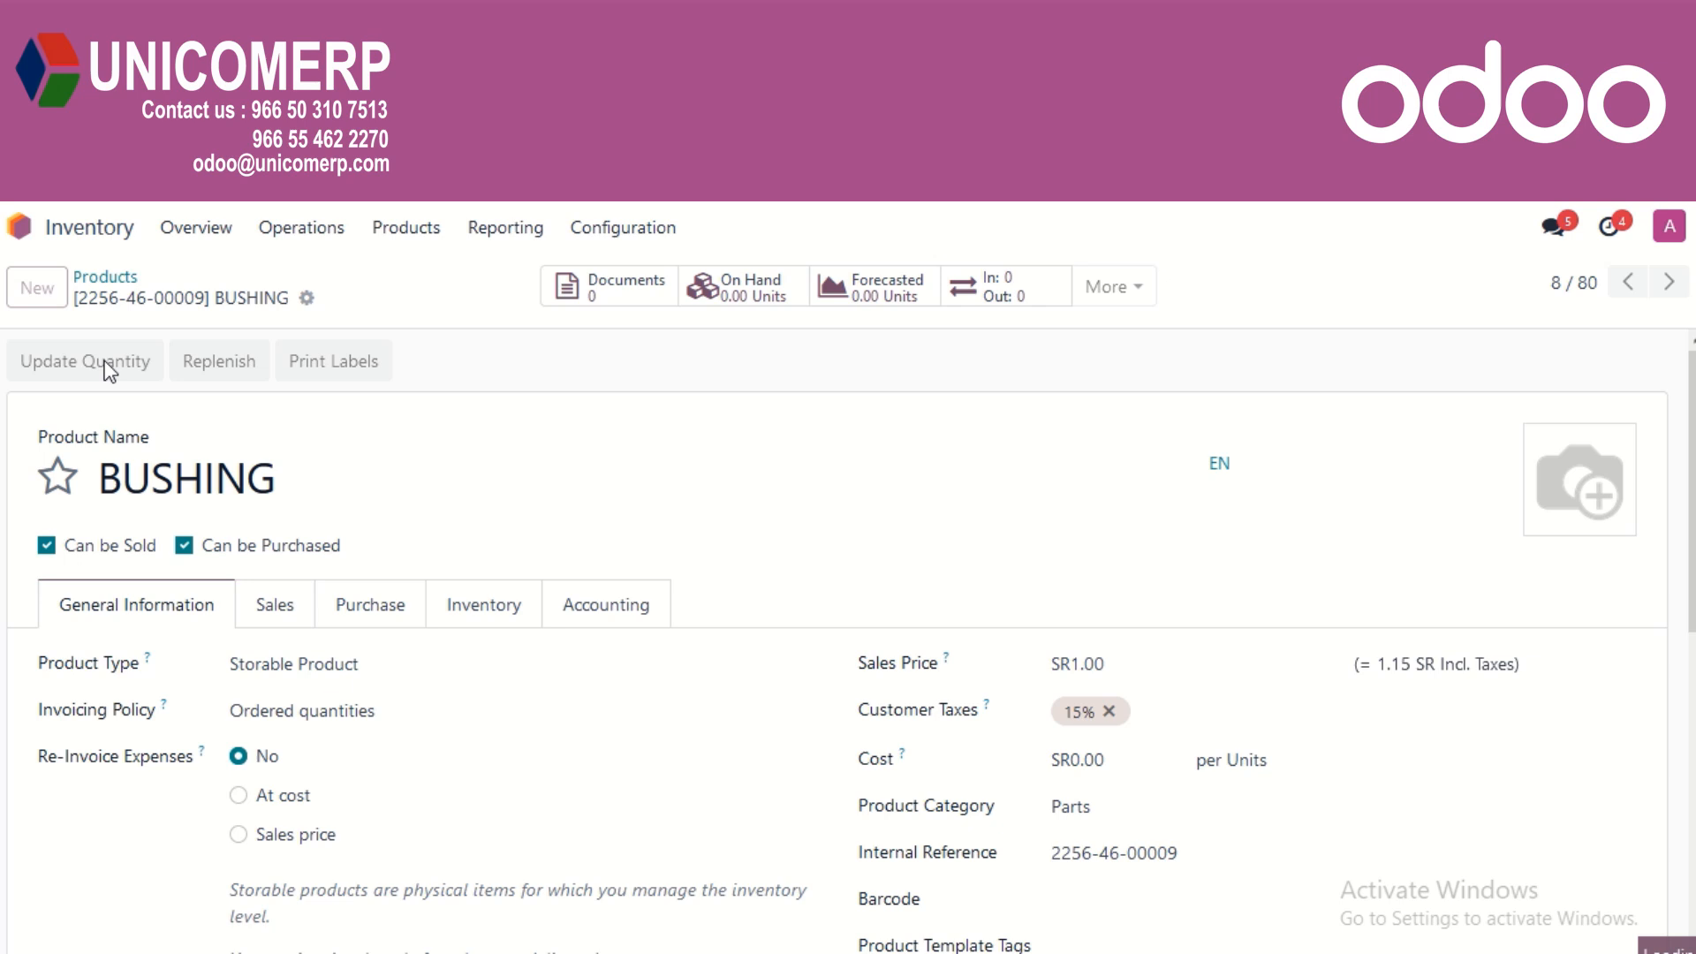
click(37, 287)
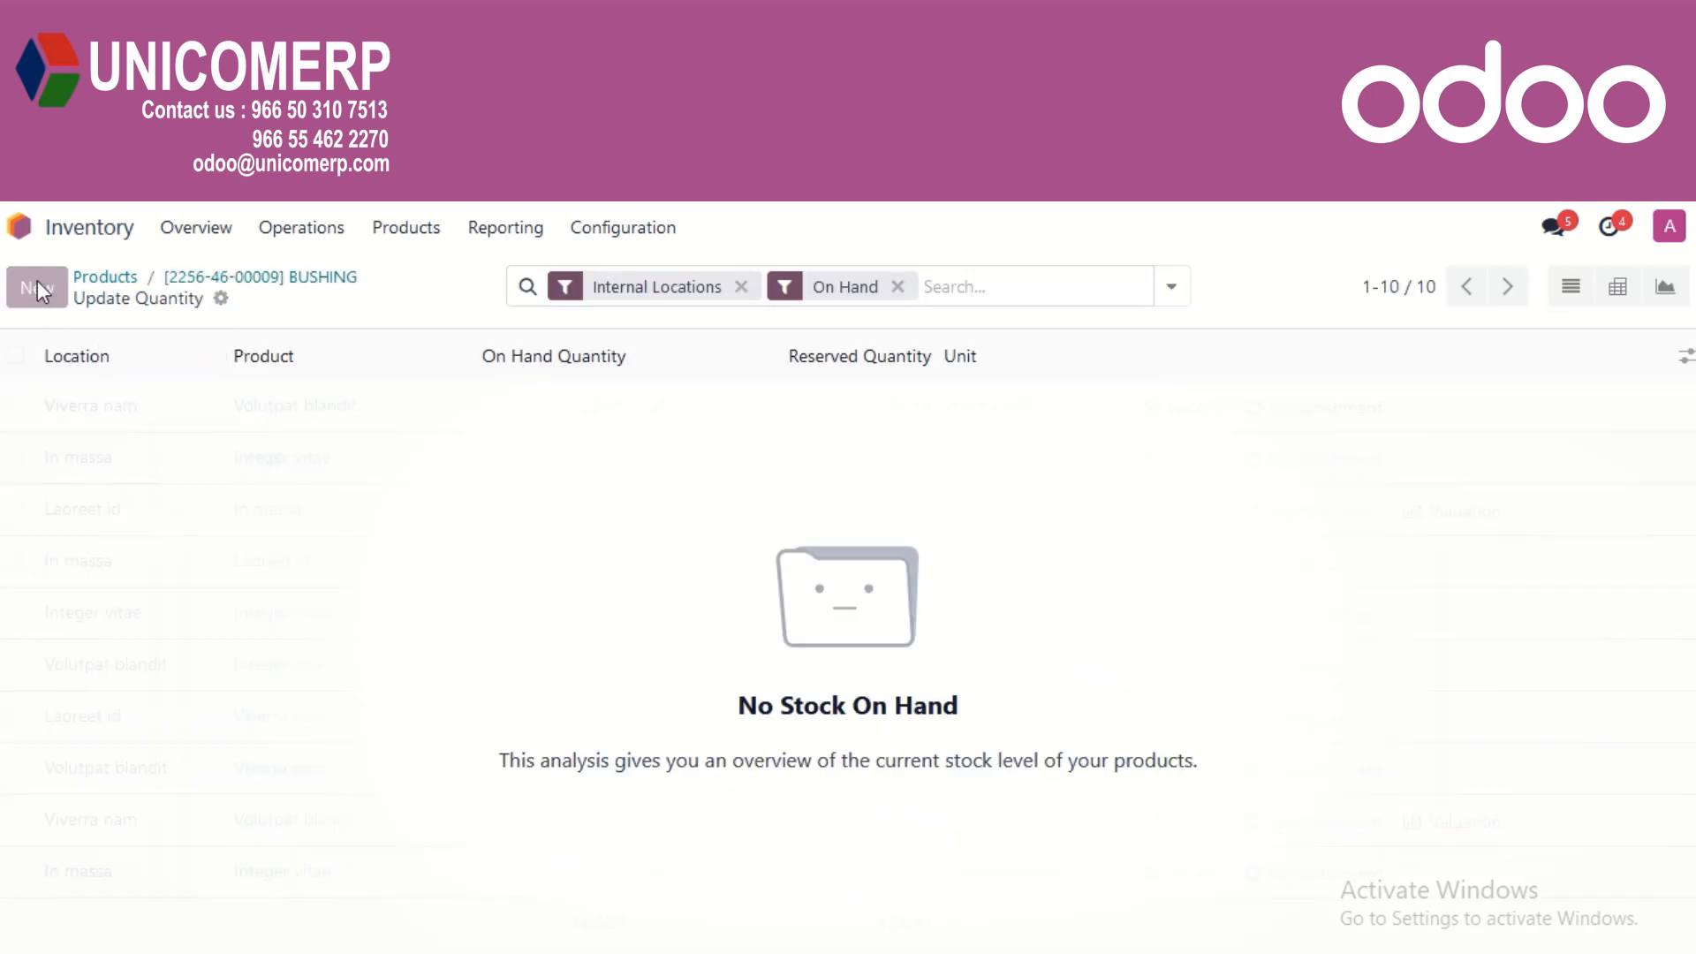
click(707, 407)
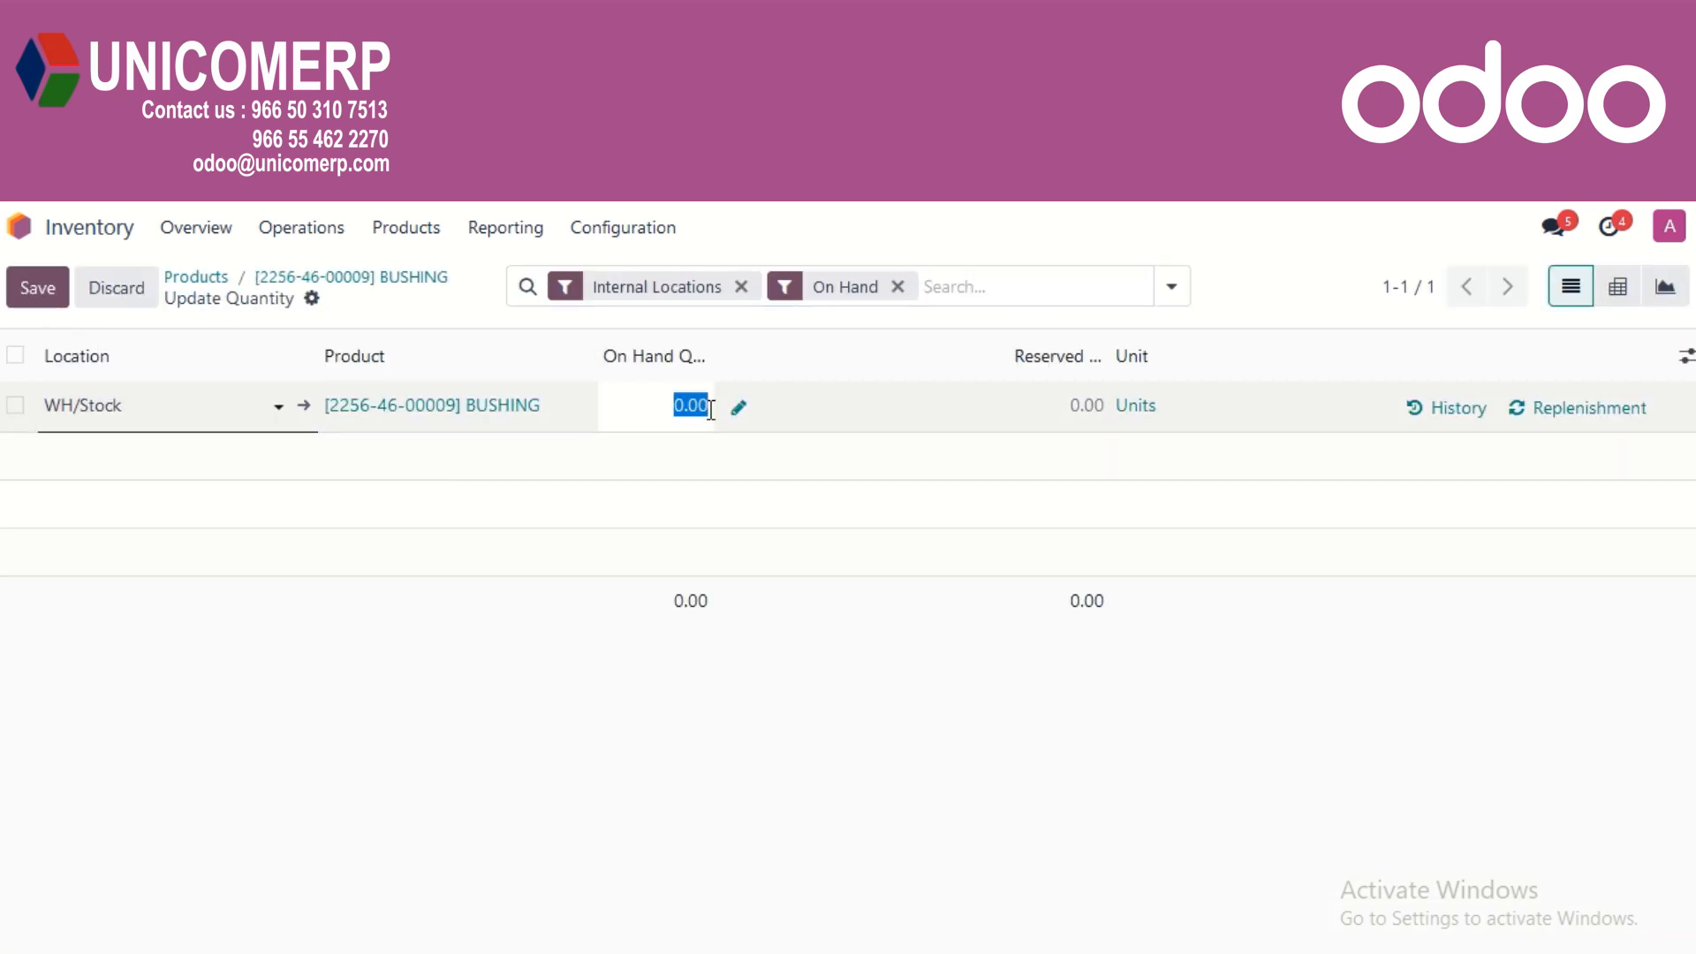
text(3)
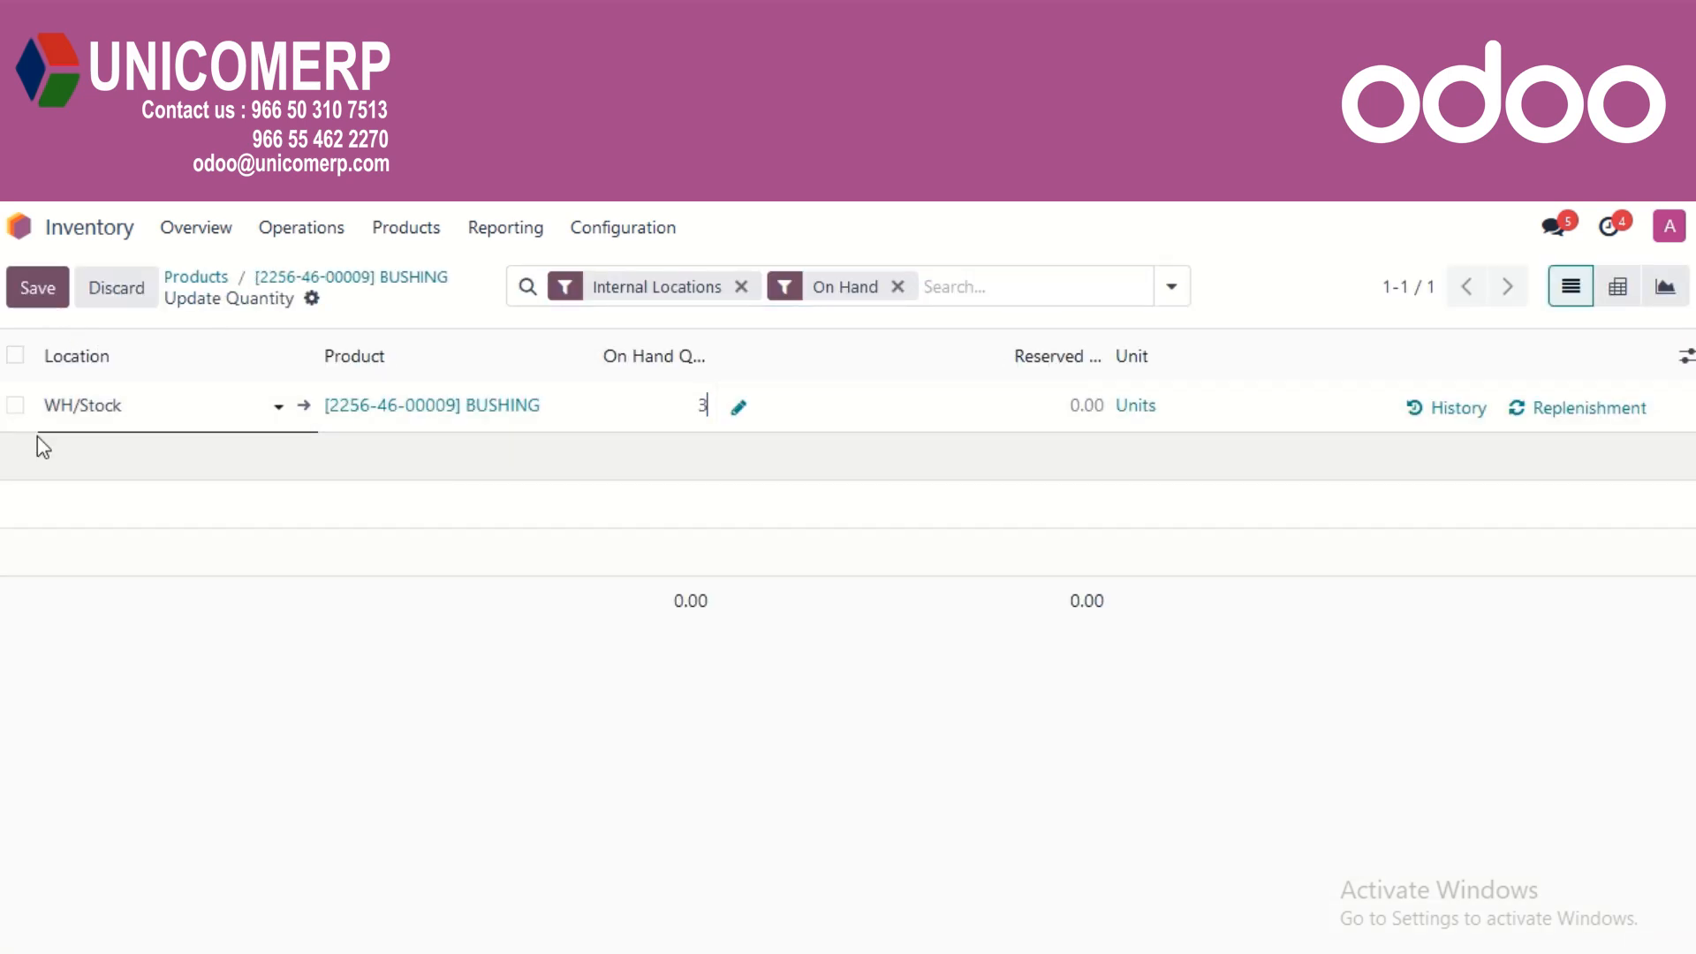
click(38, 288)
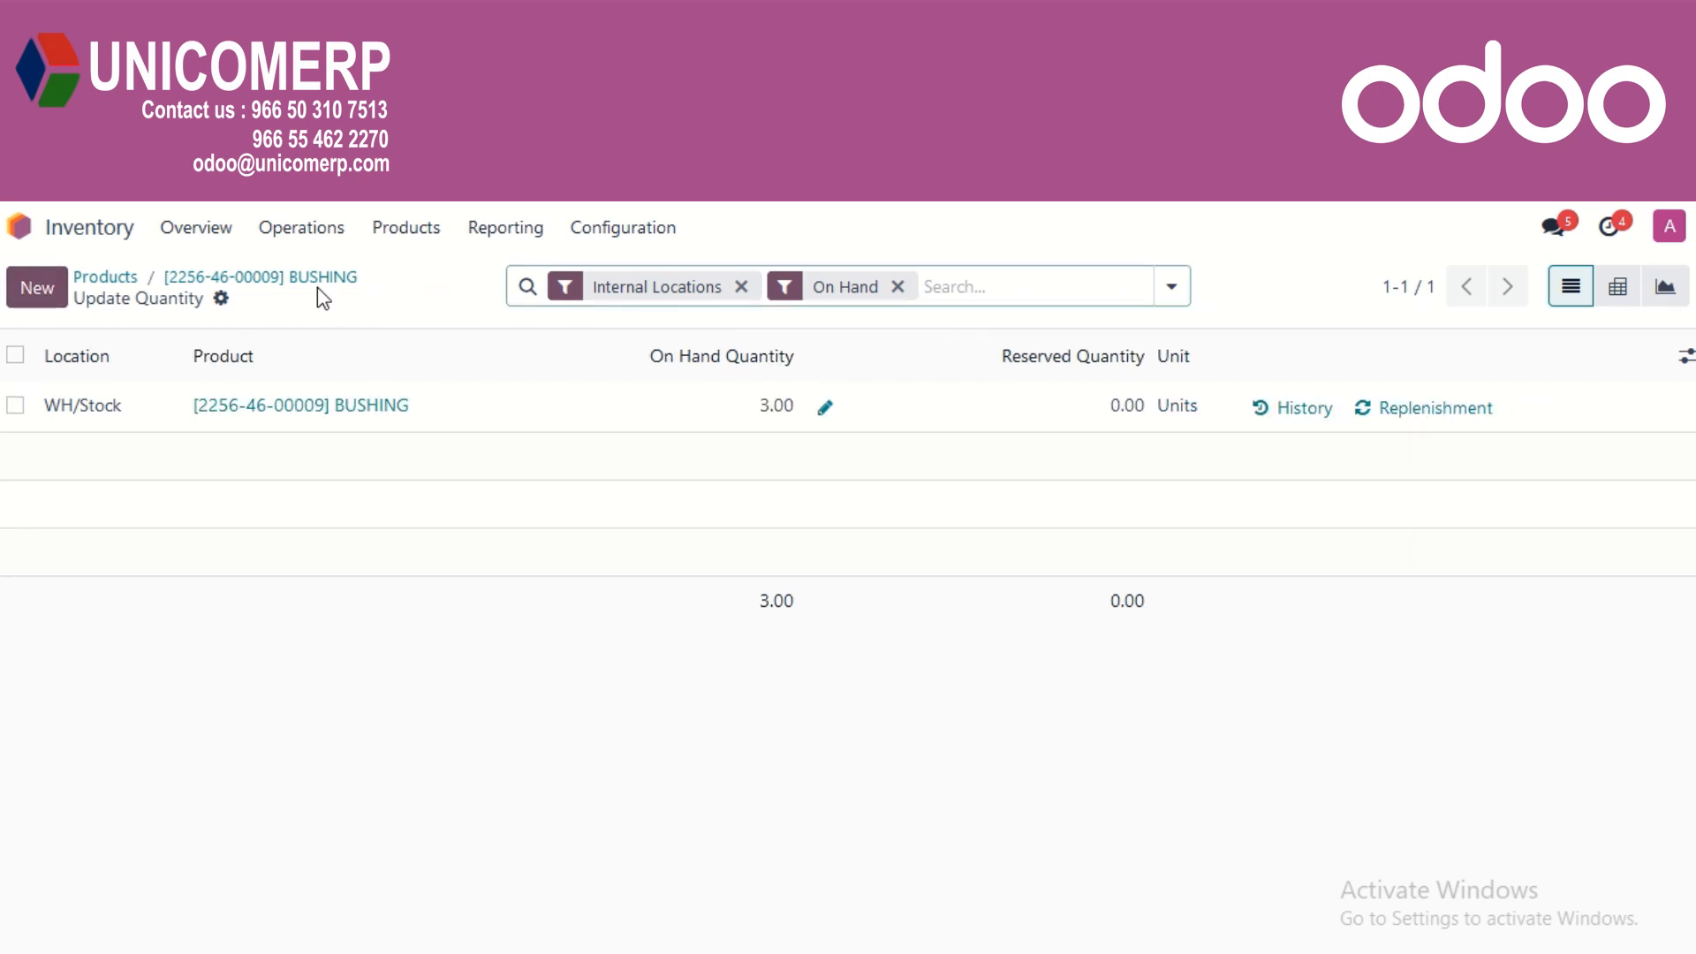
click(303, 279)
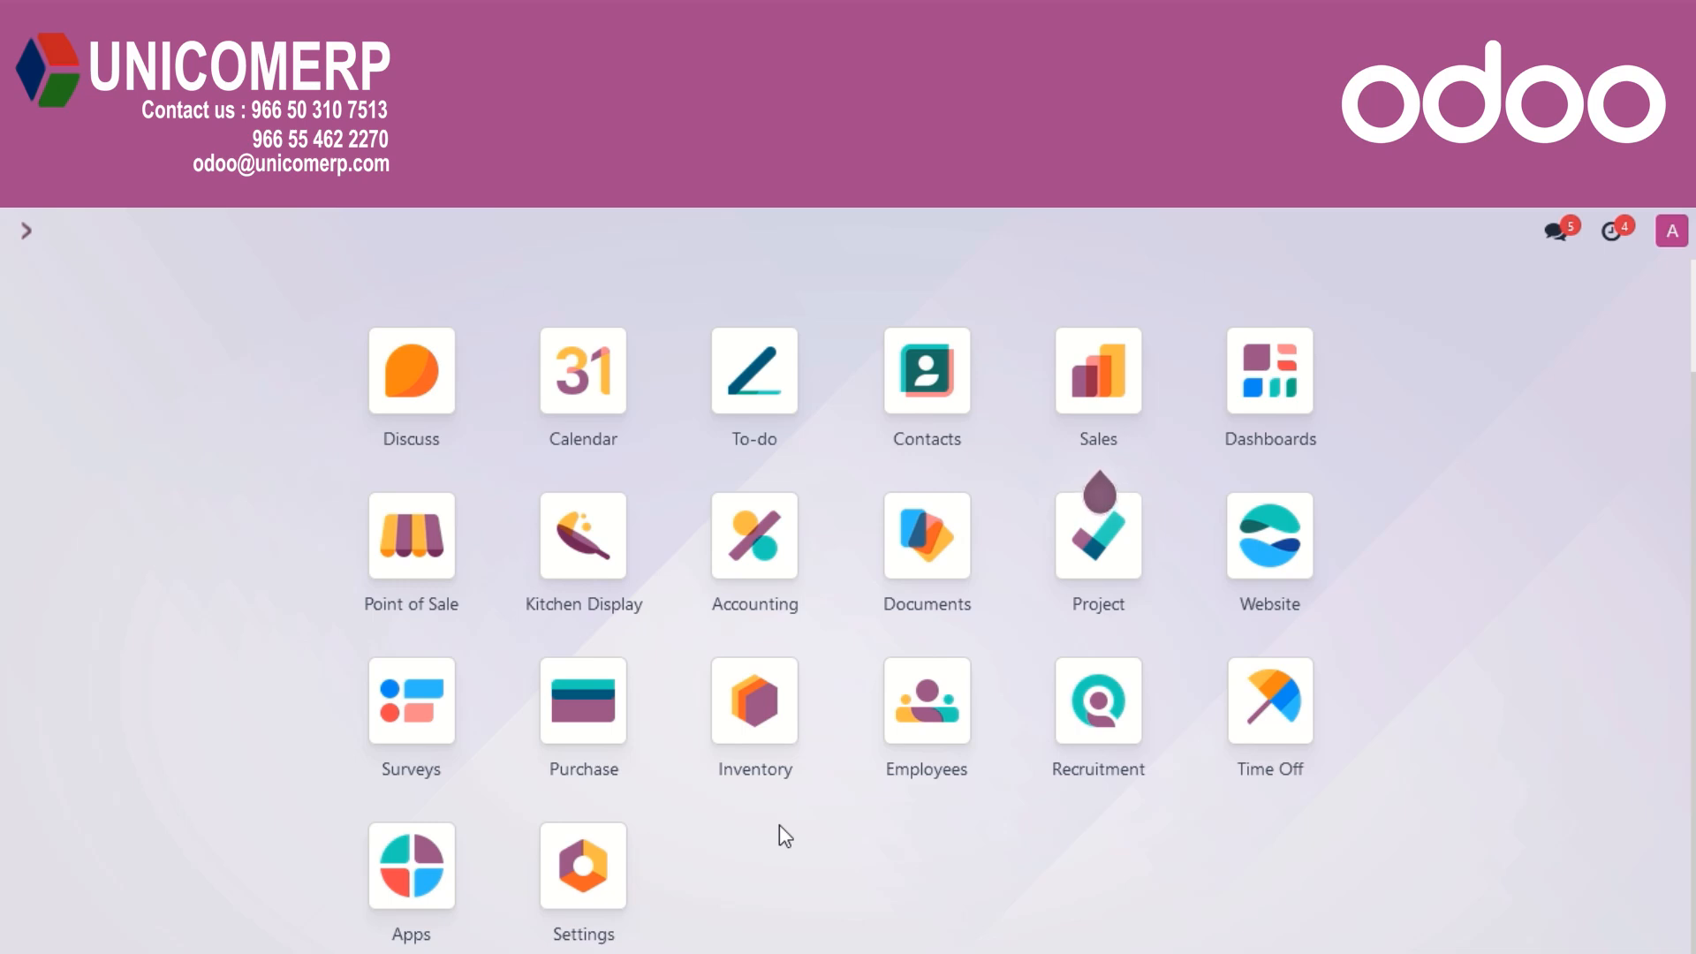
Open the Inventory app's internal transfers, remove the Internal filter and check the available filter and grouping options
click(761, 712)
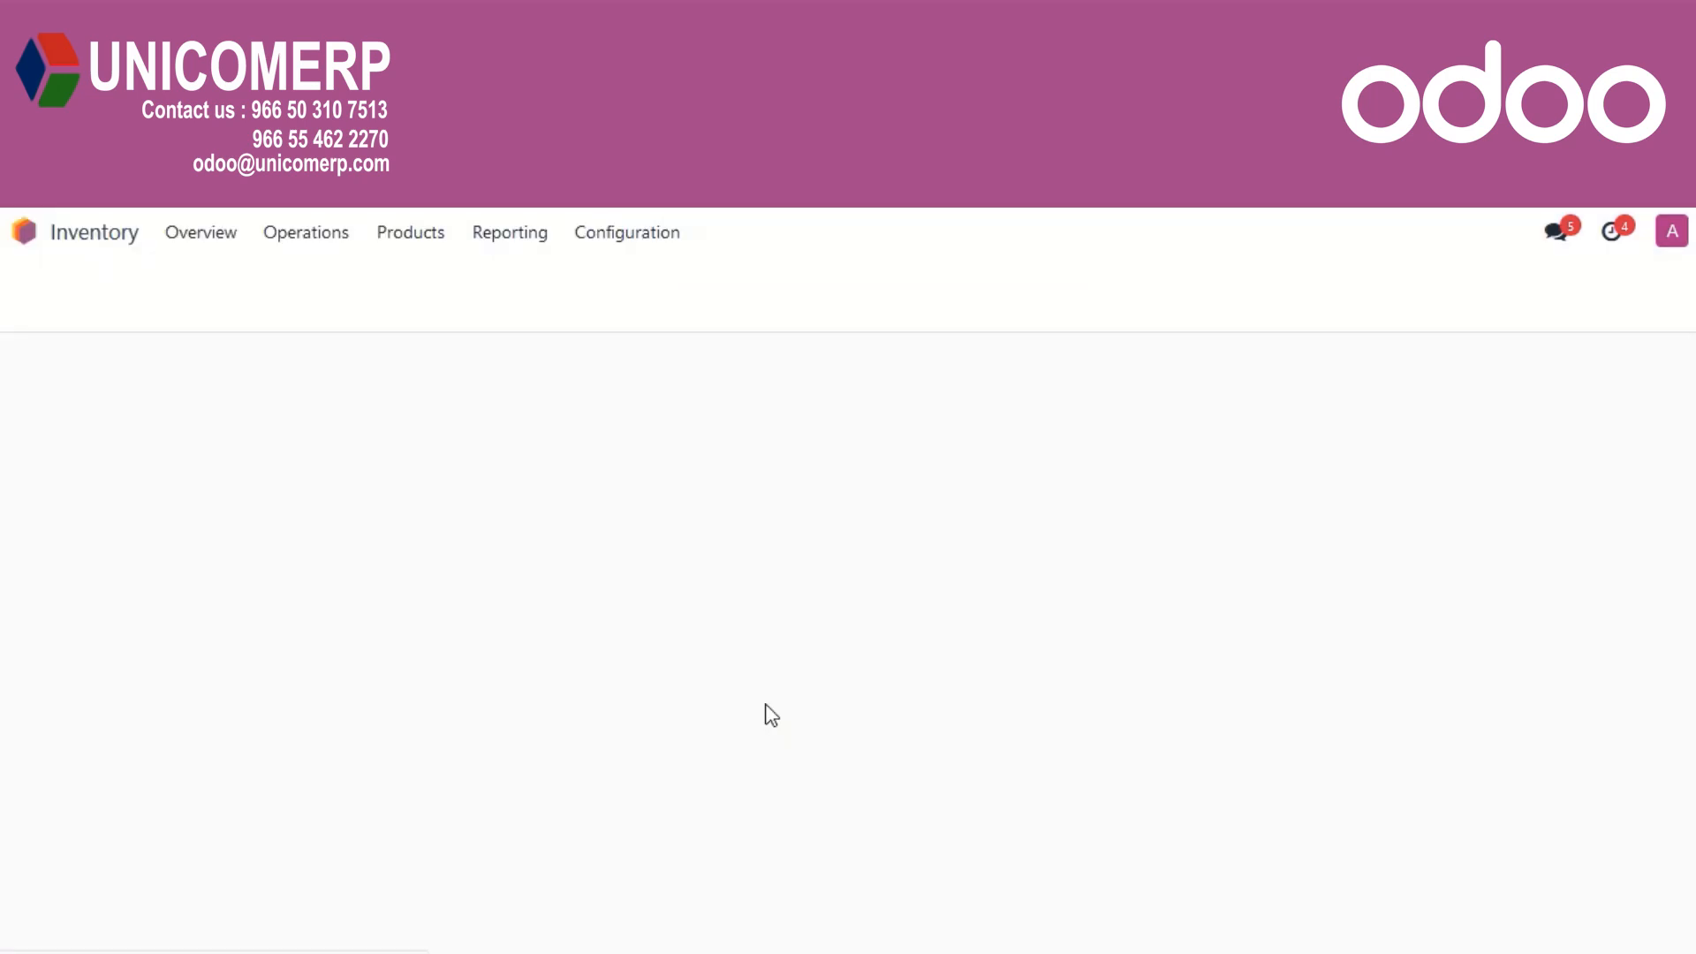
click(316, 240)
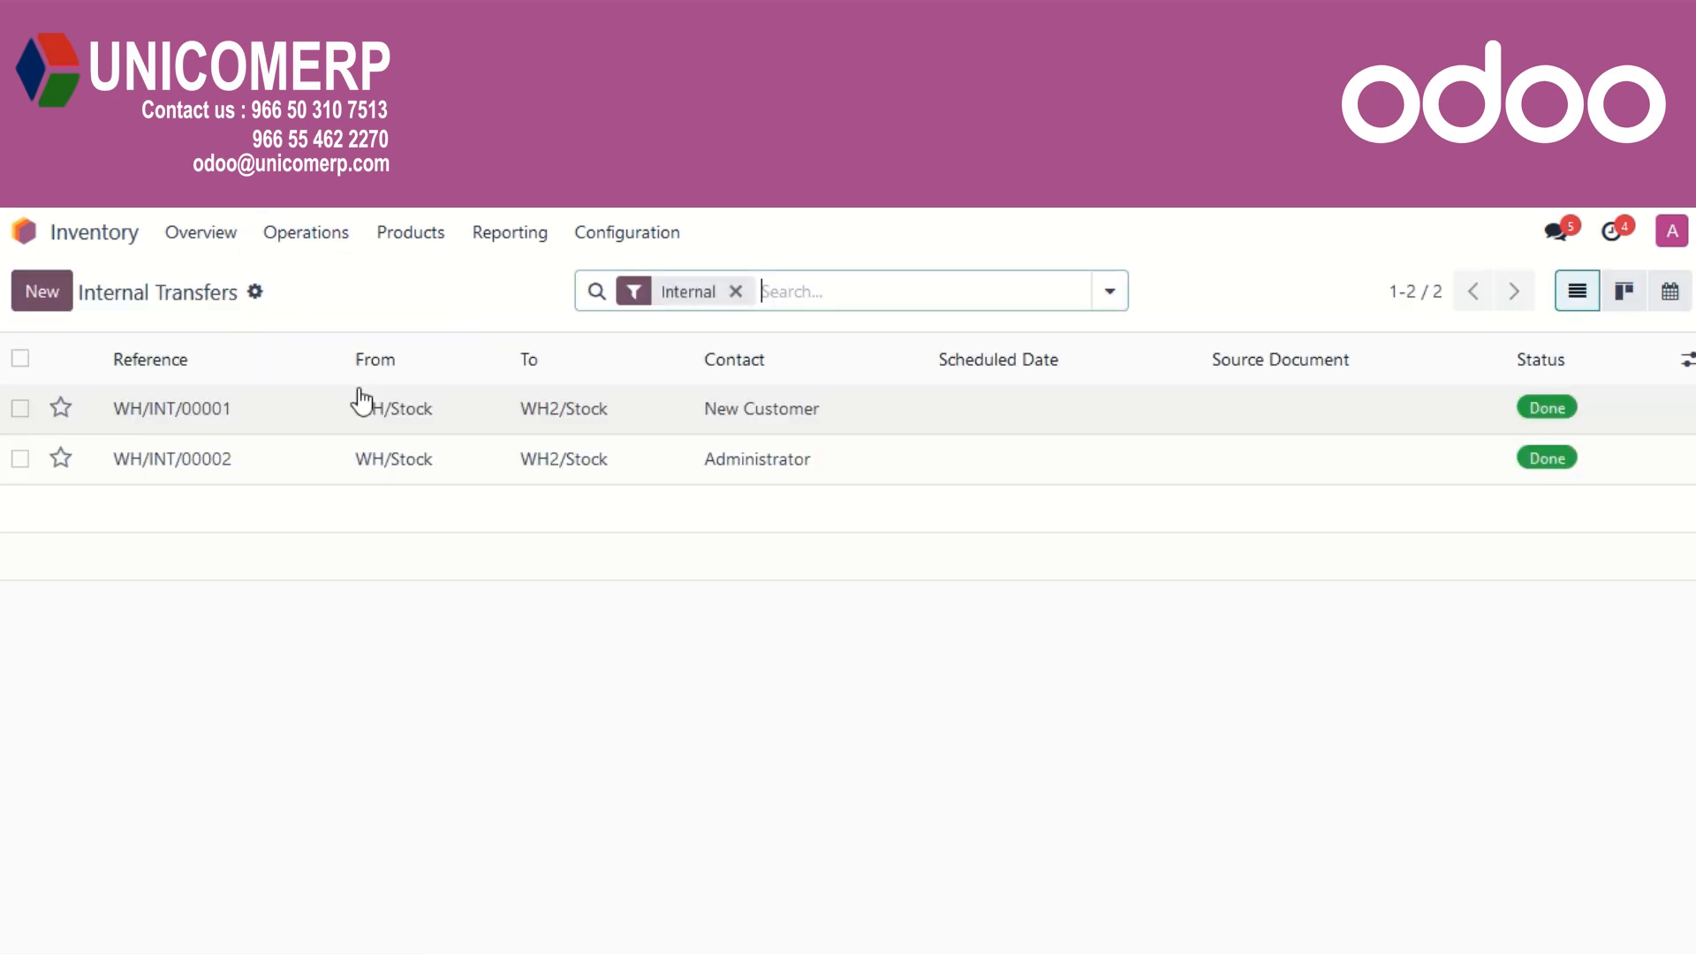
click(735, 292)
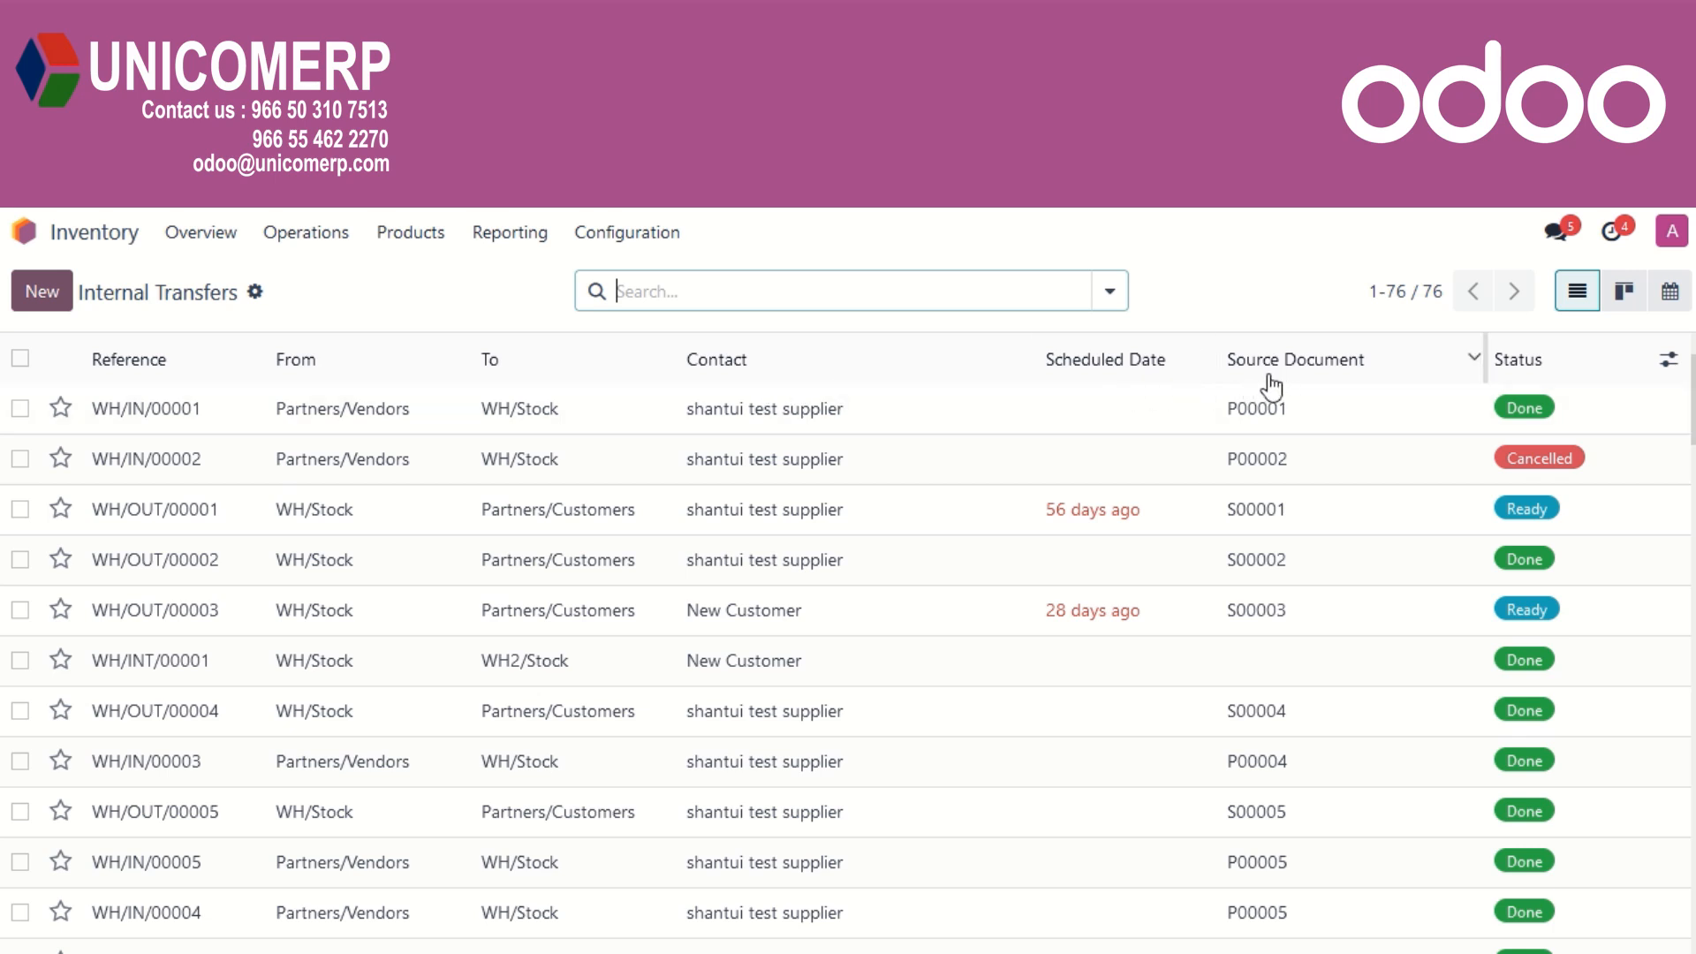
click(1109, 293)
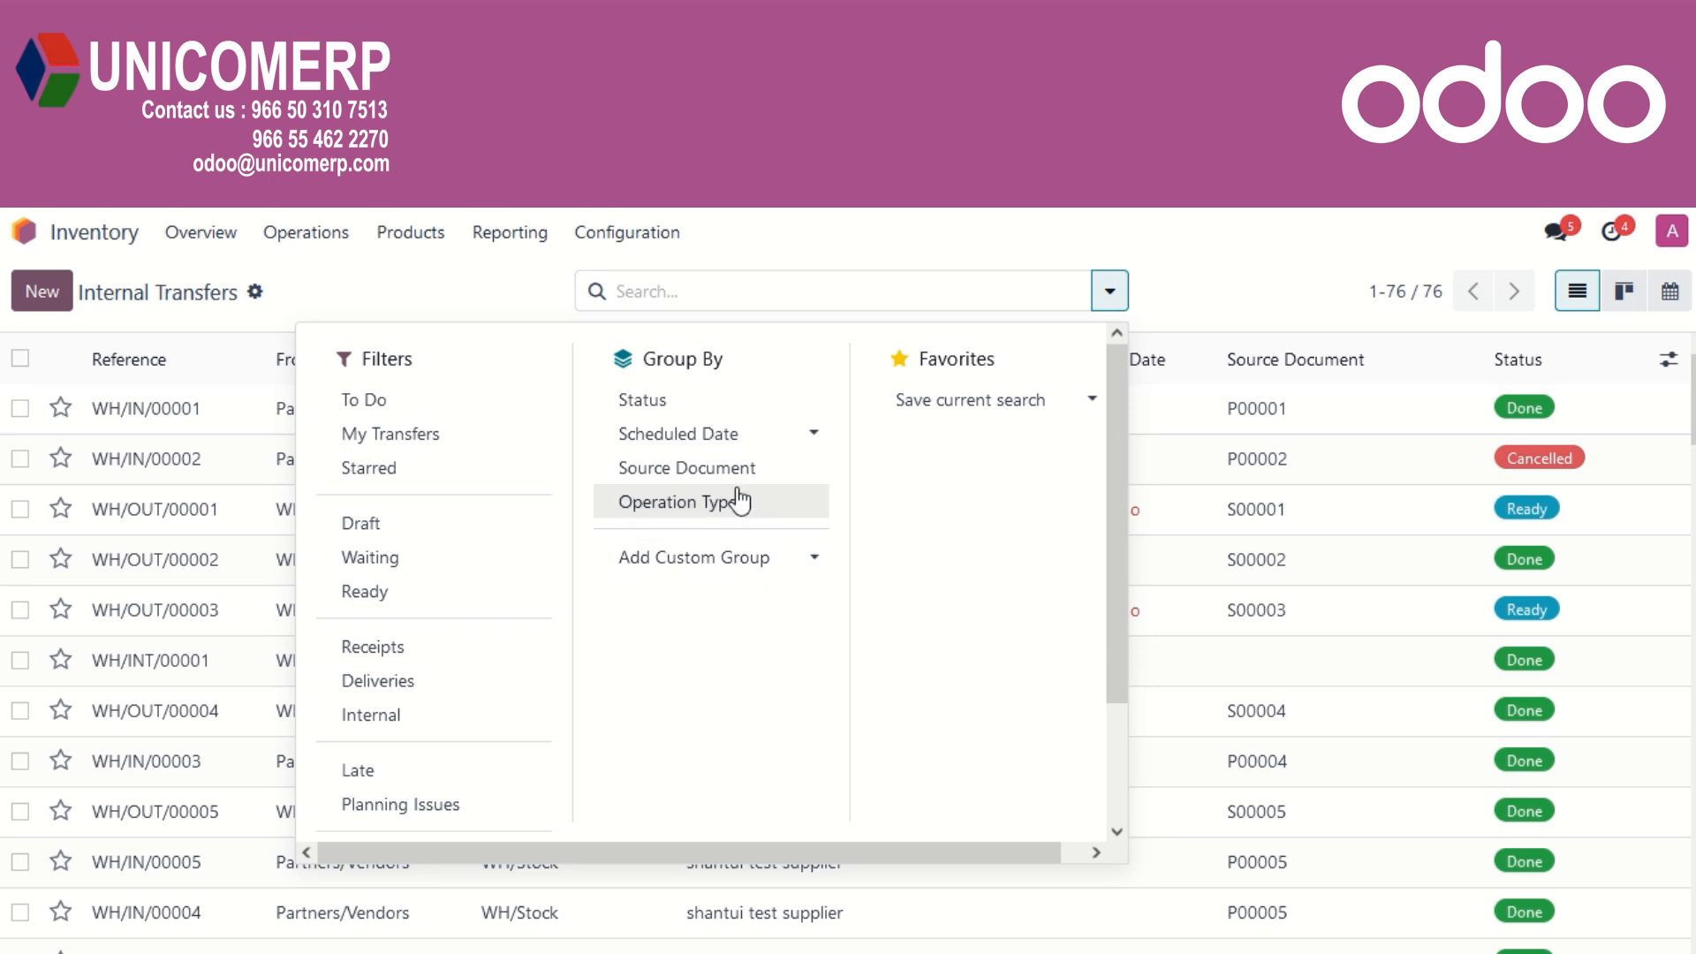
click(429, 298)
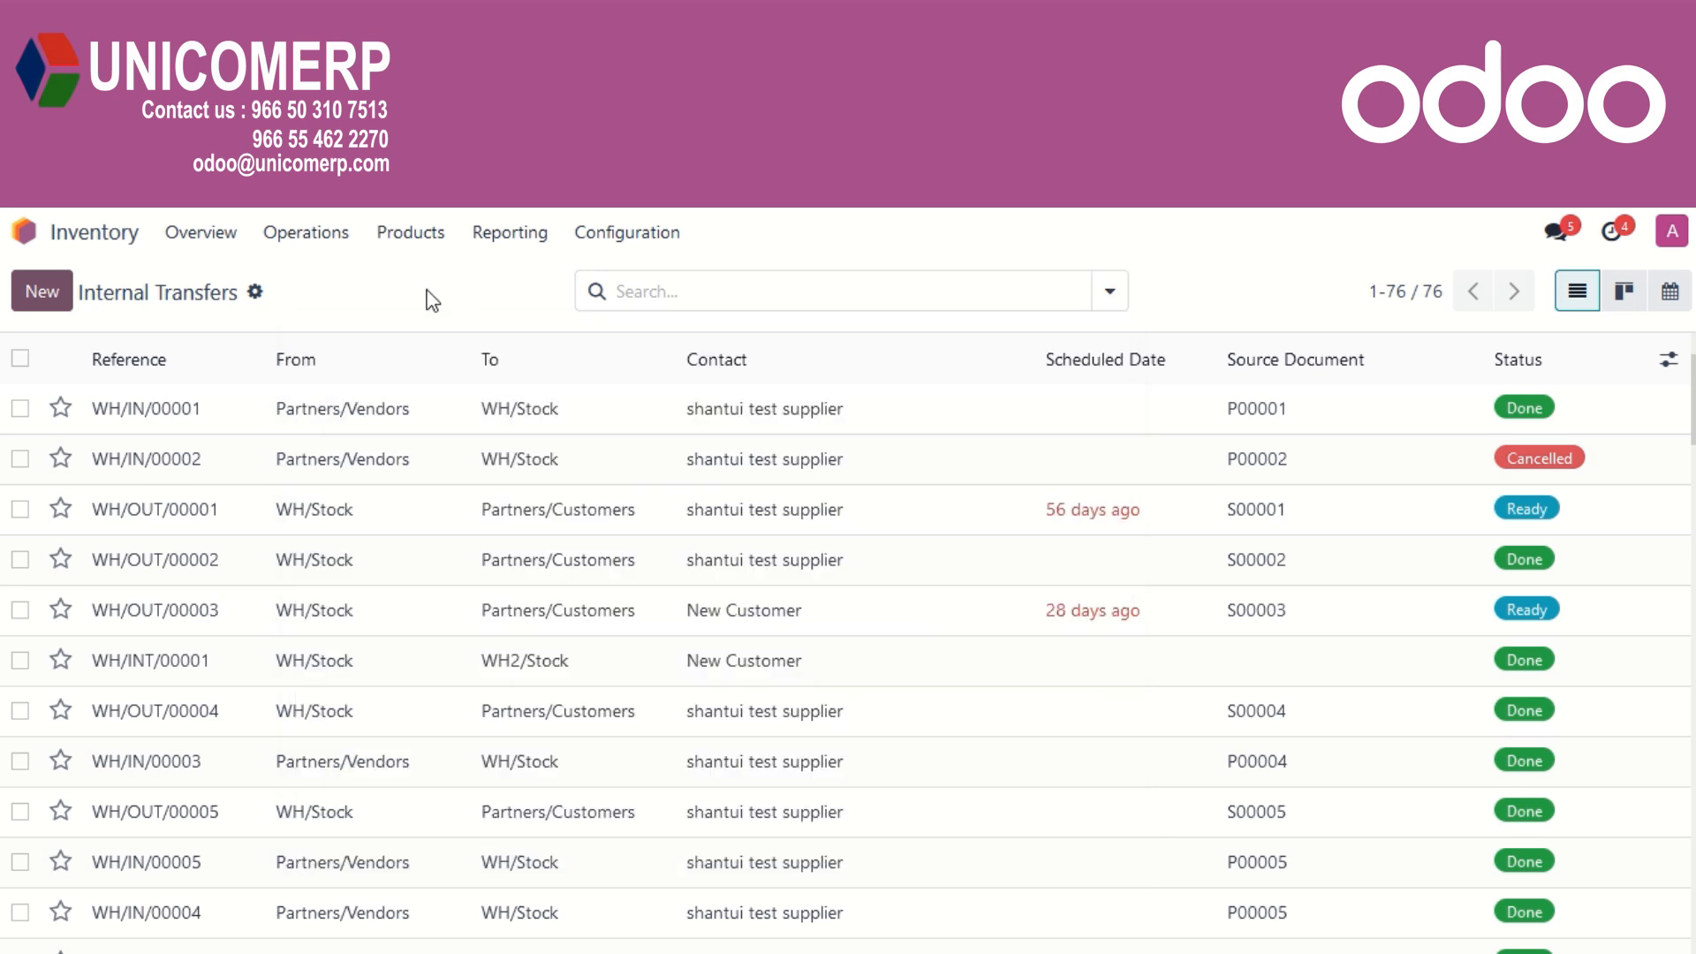
Create a new internal transfer with AB Company as the contact, keeping the operation type My Company: Internal Transfers
click(58, 296)
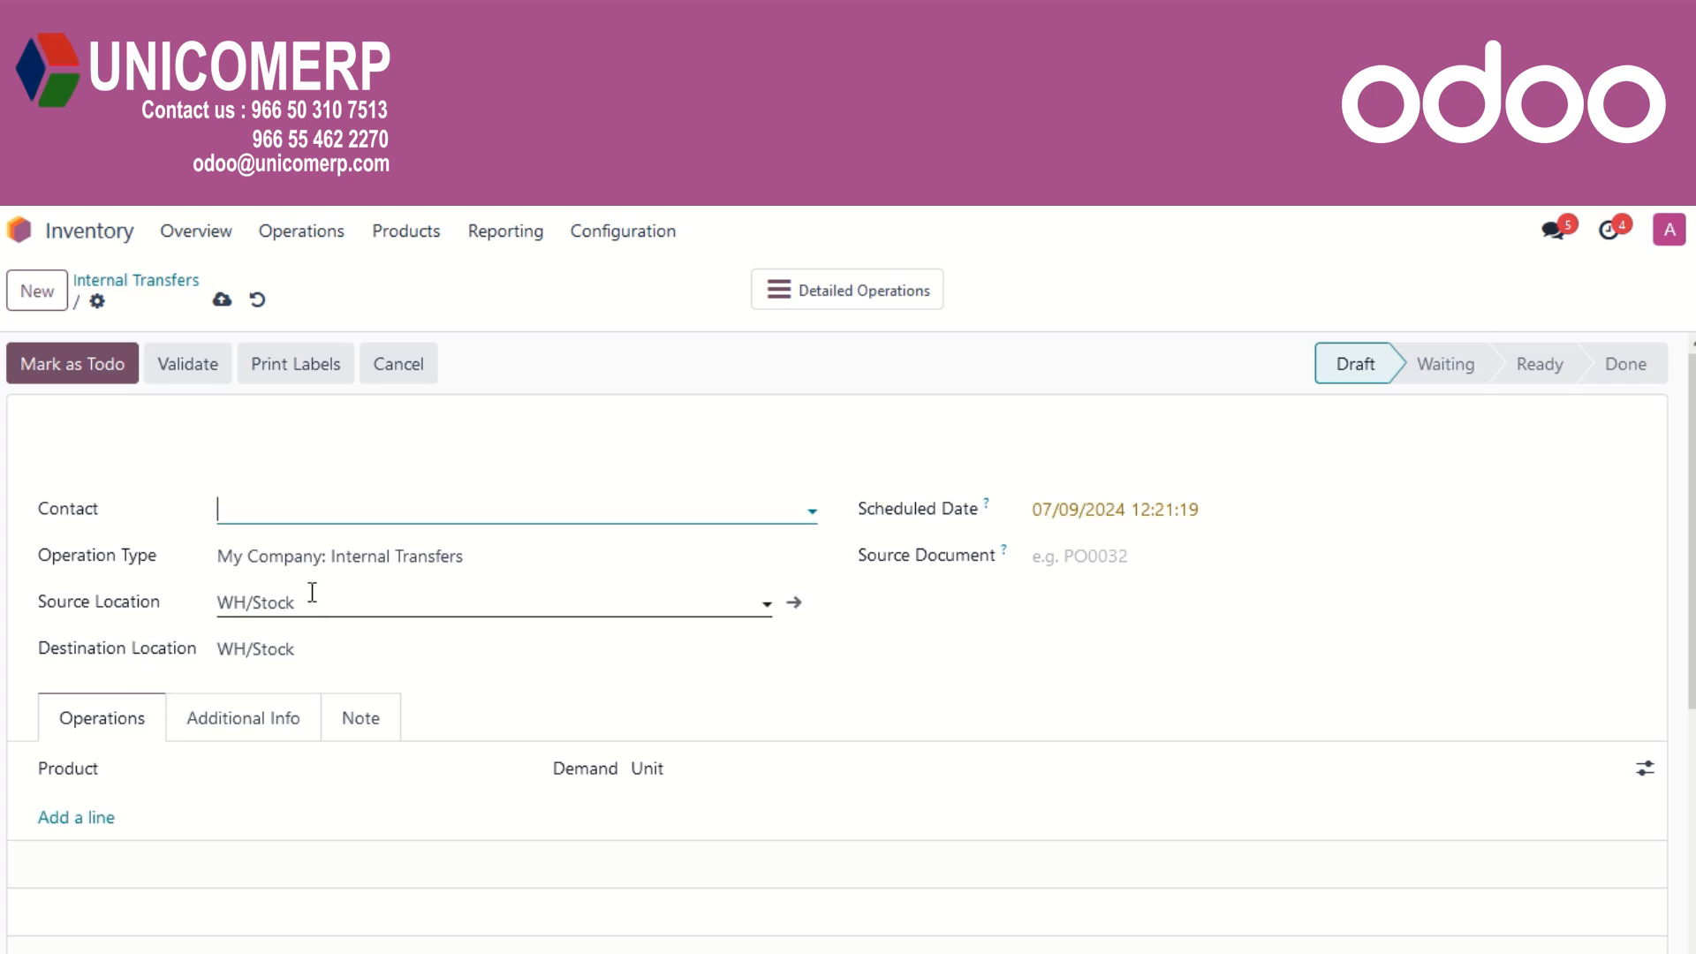
click(494, 563)
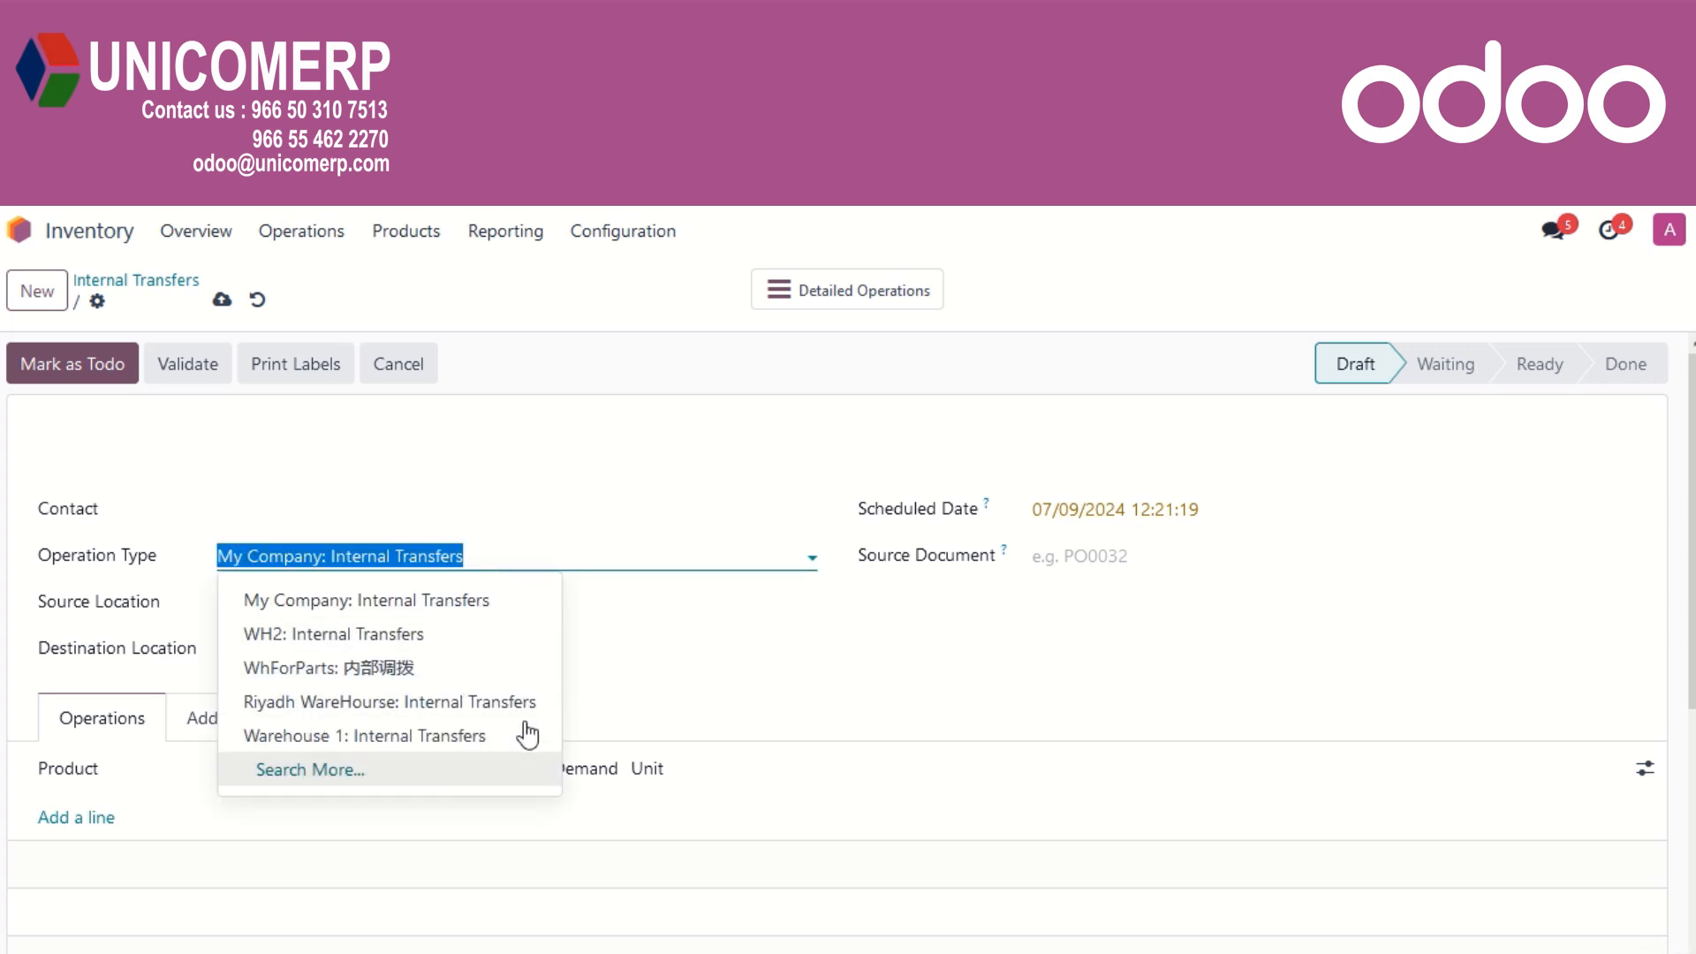
click(860, 590)
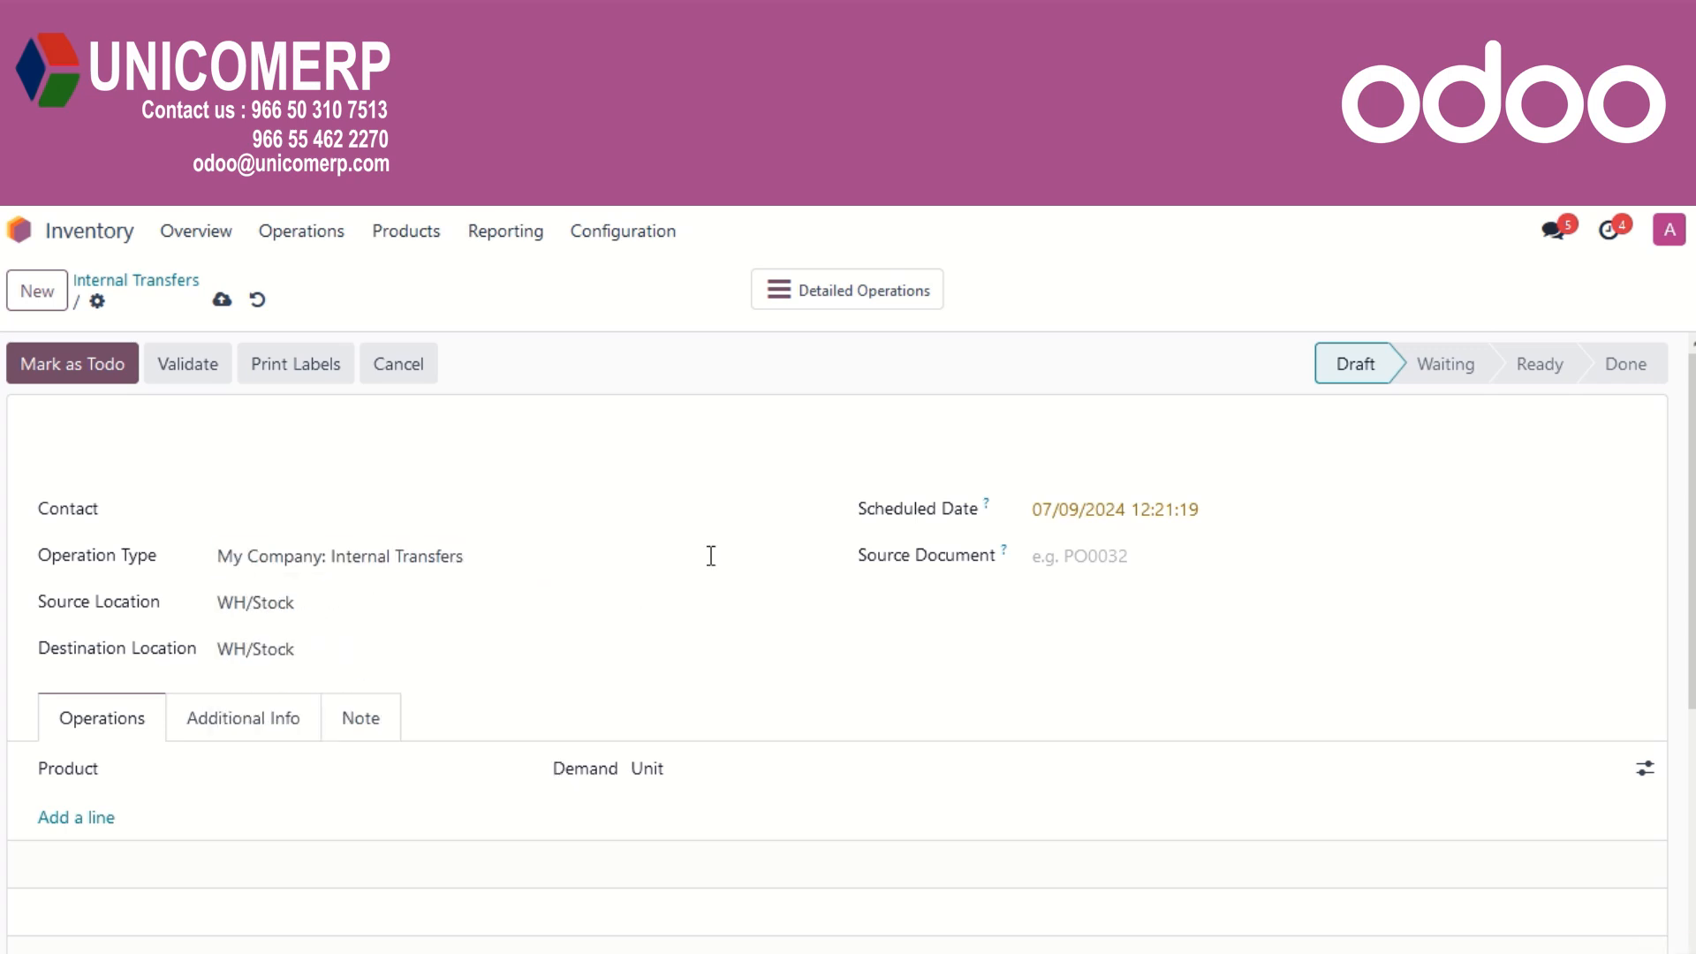
click(545, 522)
click(394, 594)
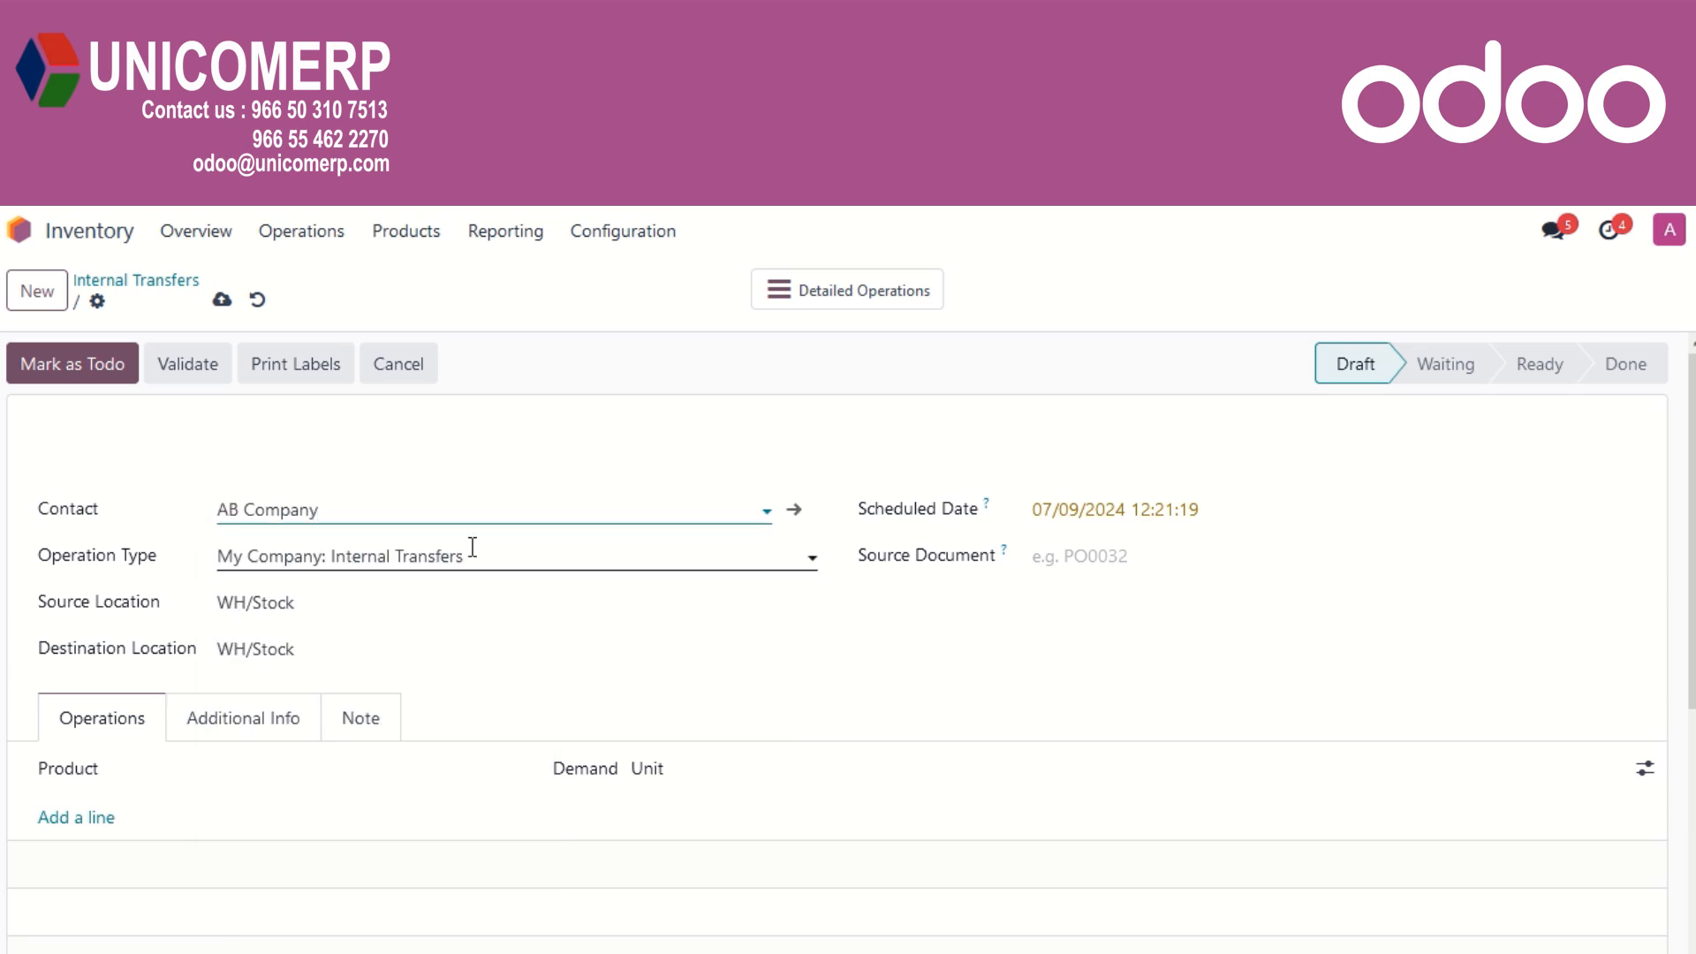
Set the internal transfer's destination location to WH2
click(369, 644)
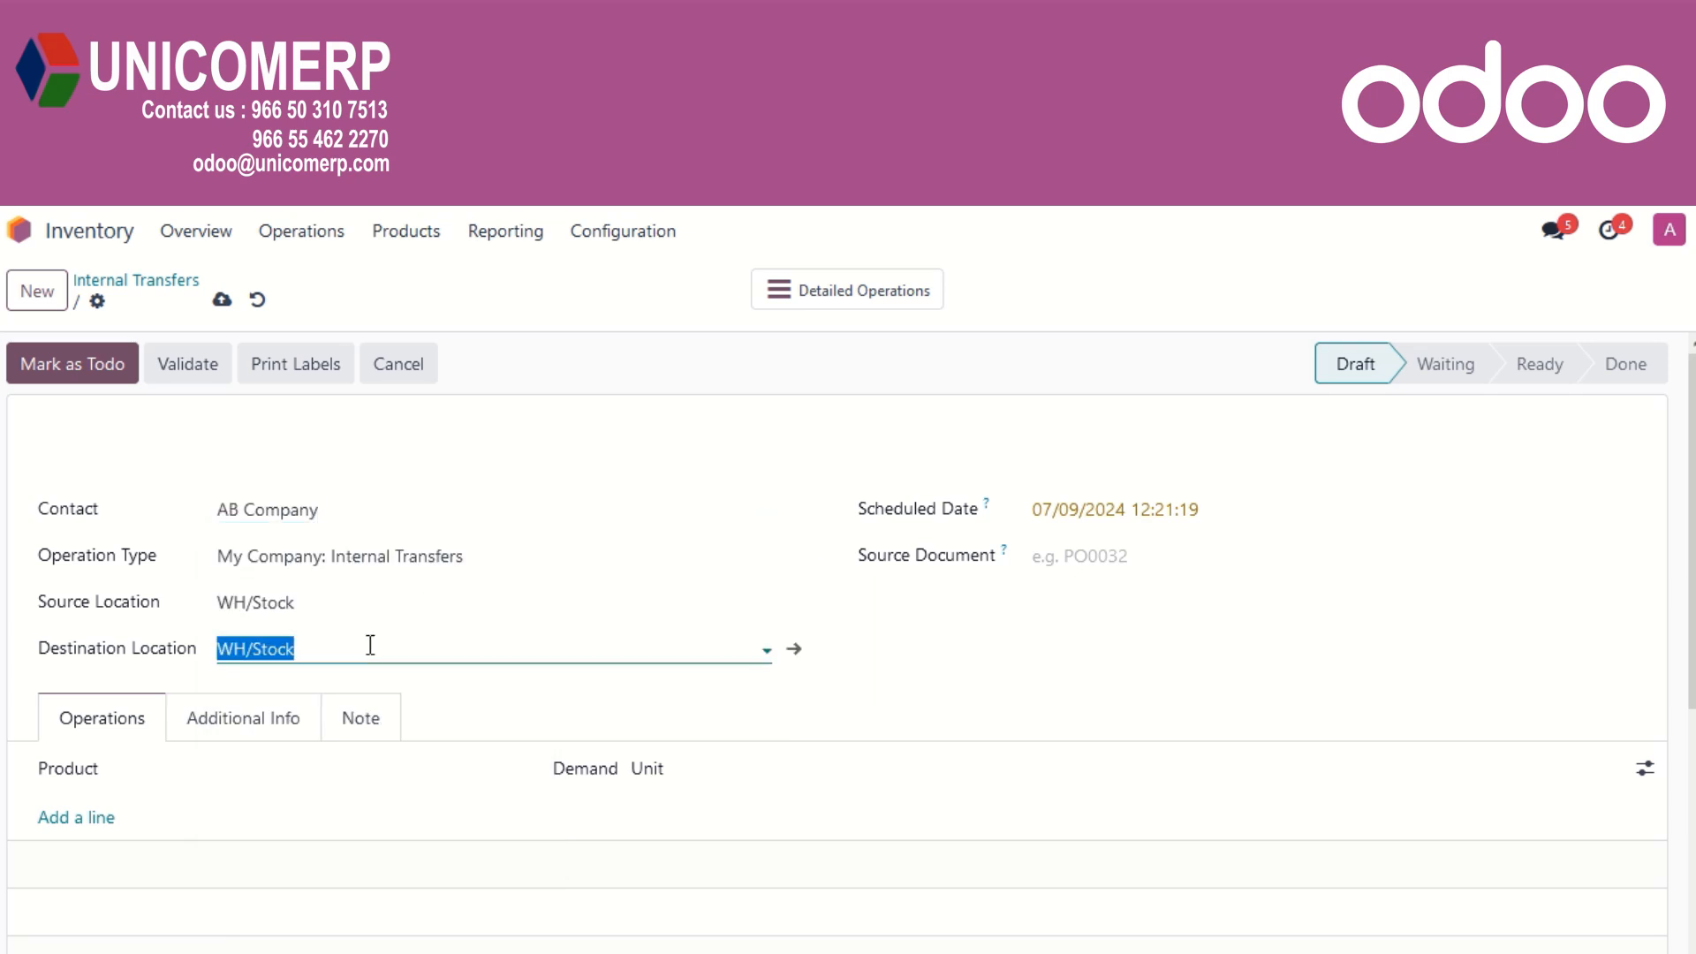
text(wh/)
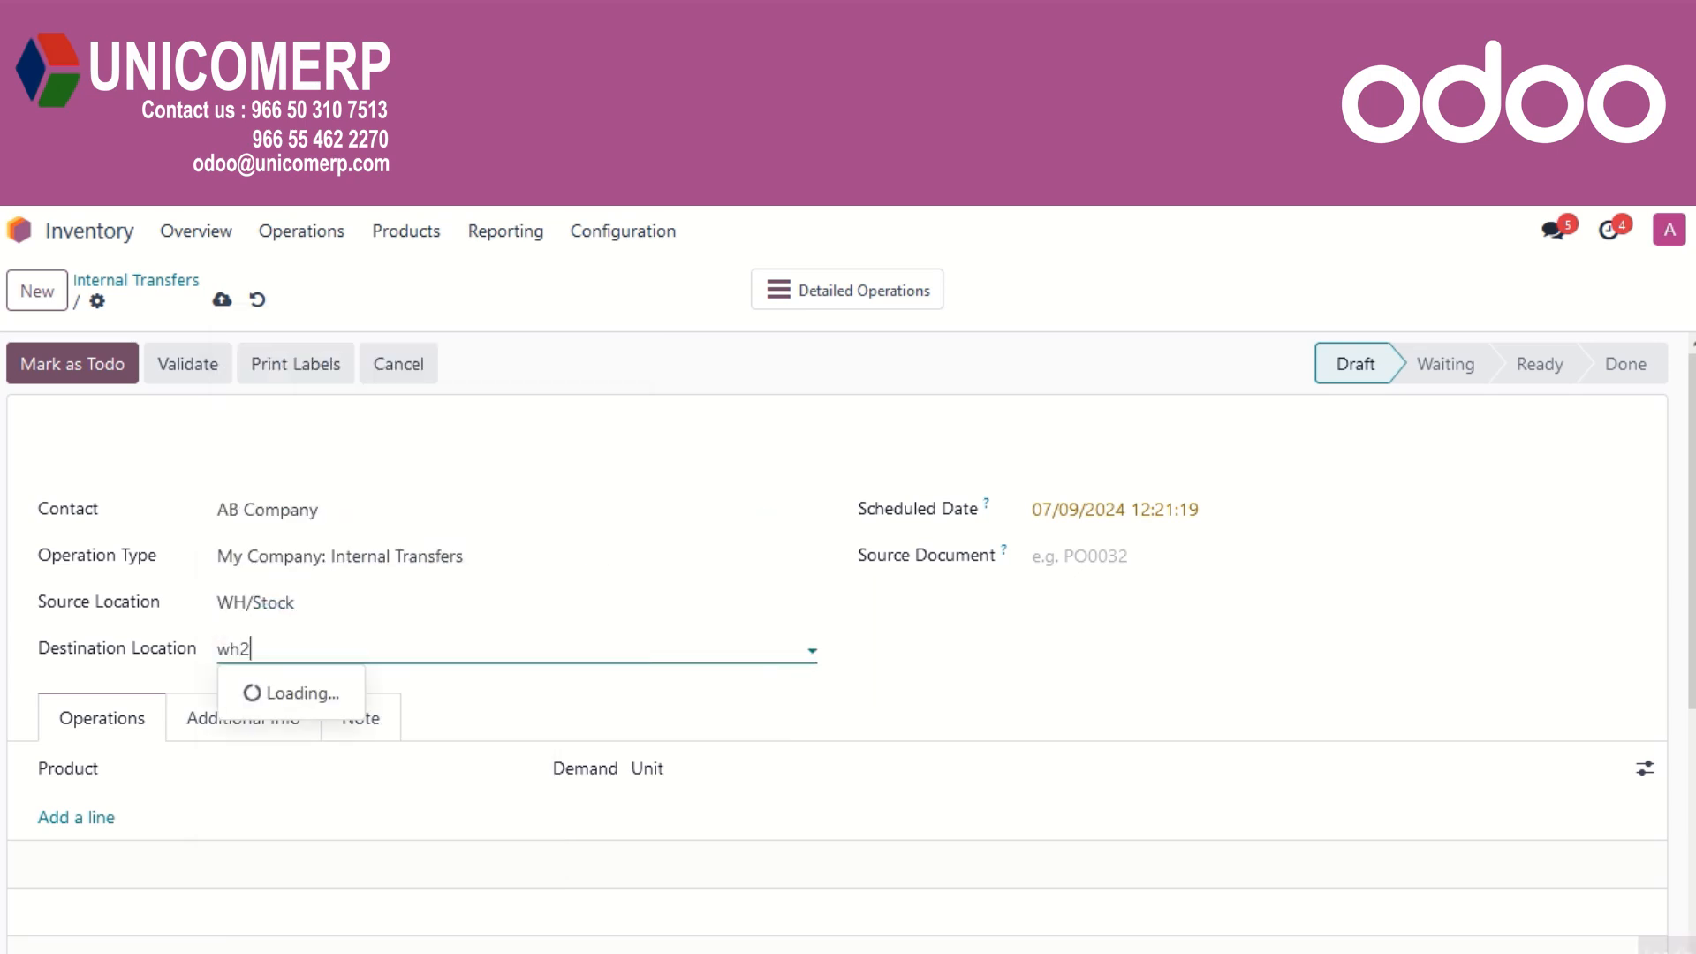
click(372, 696)
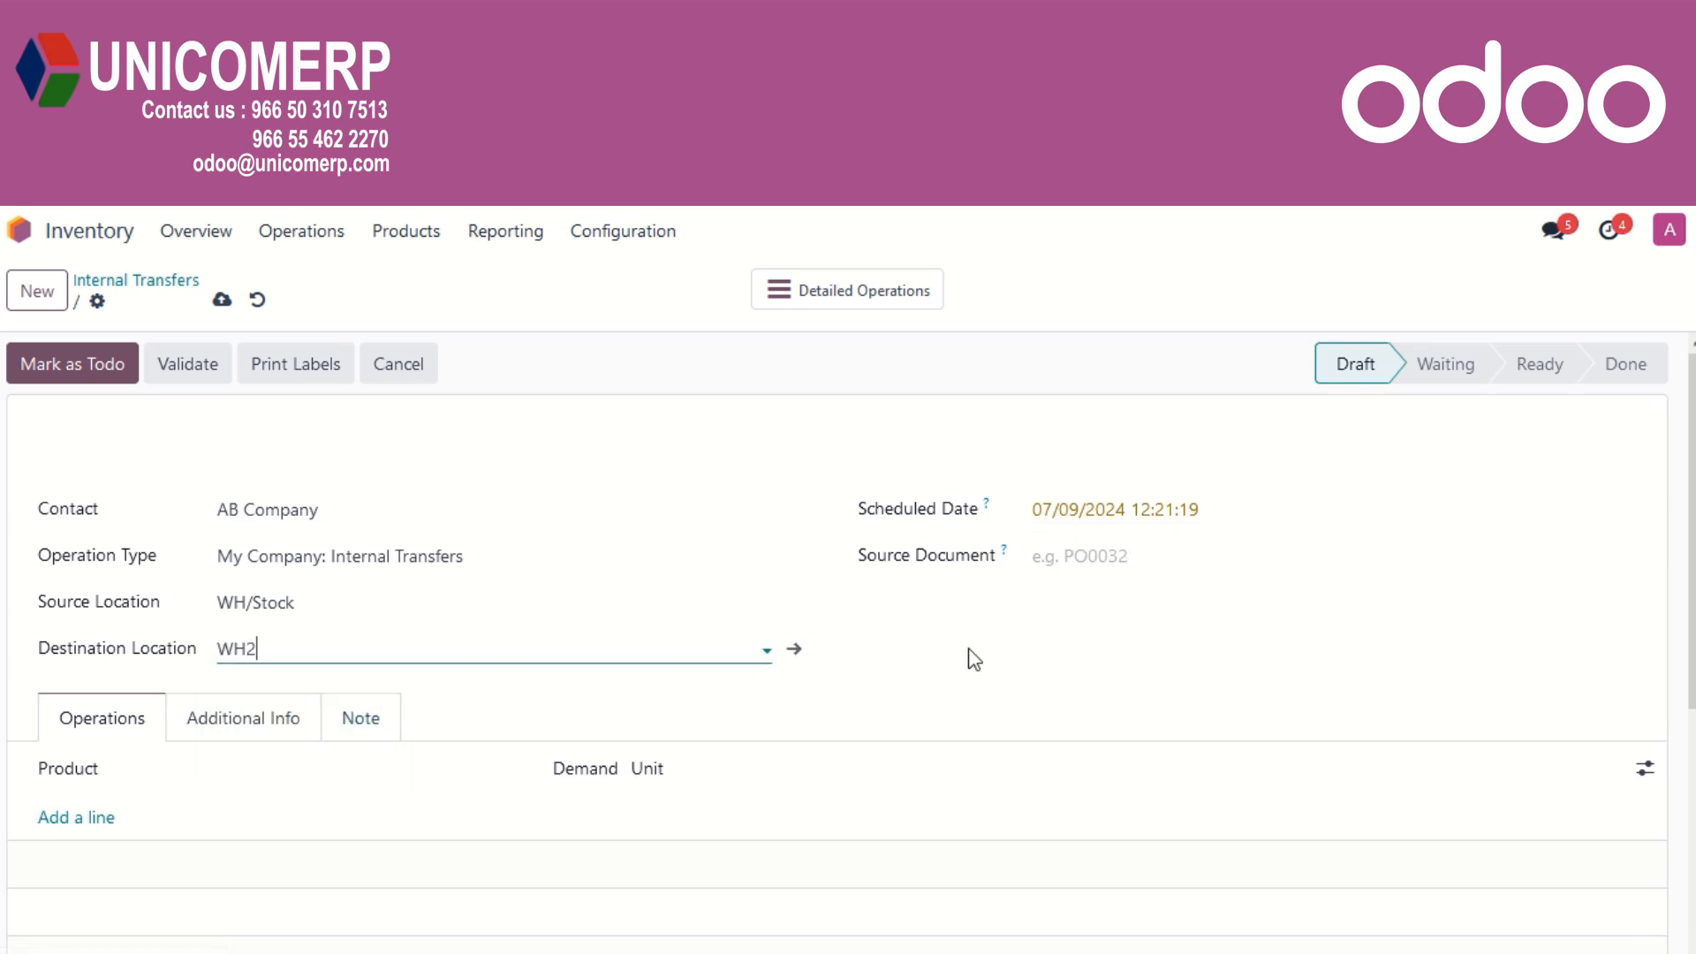
Add a product line for TV to the transfer with a demand of 2 units
click(105, 817)
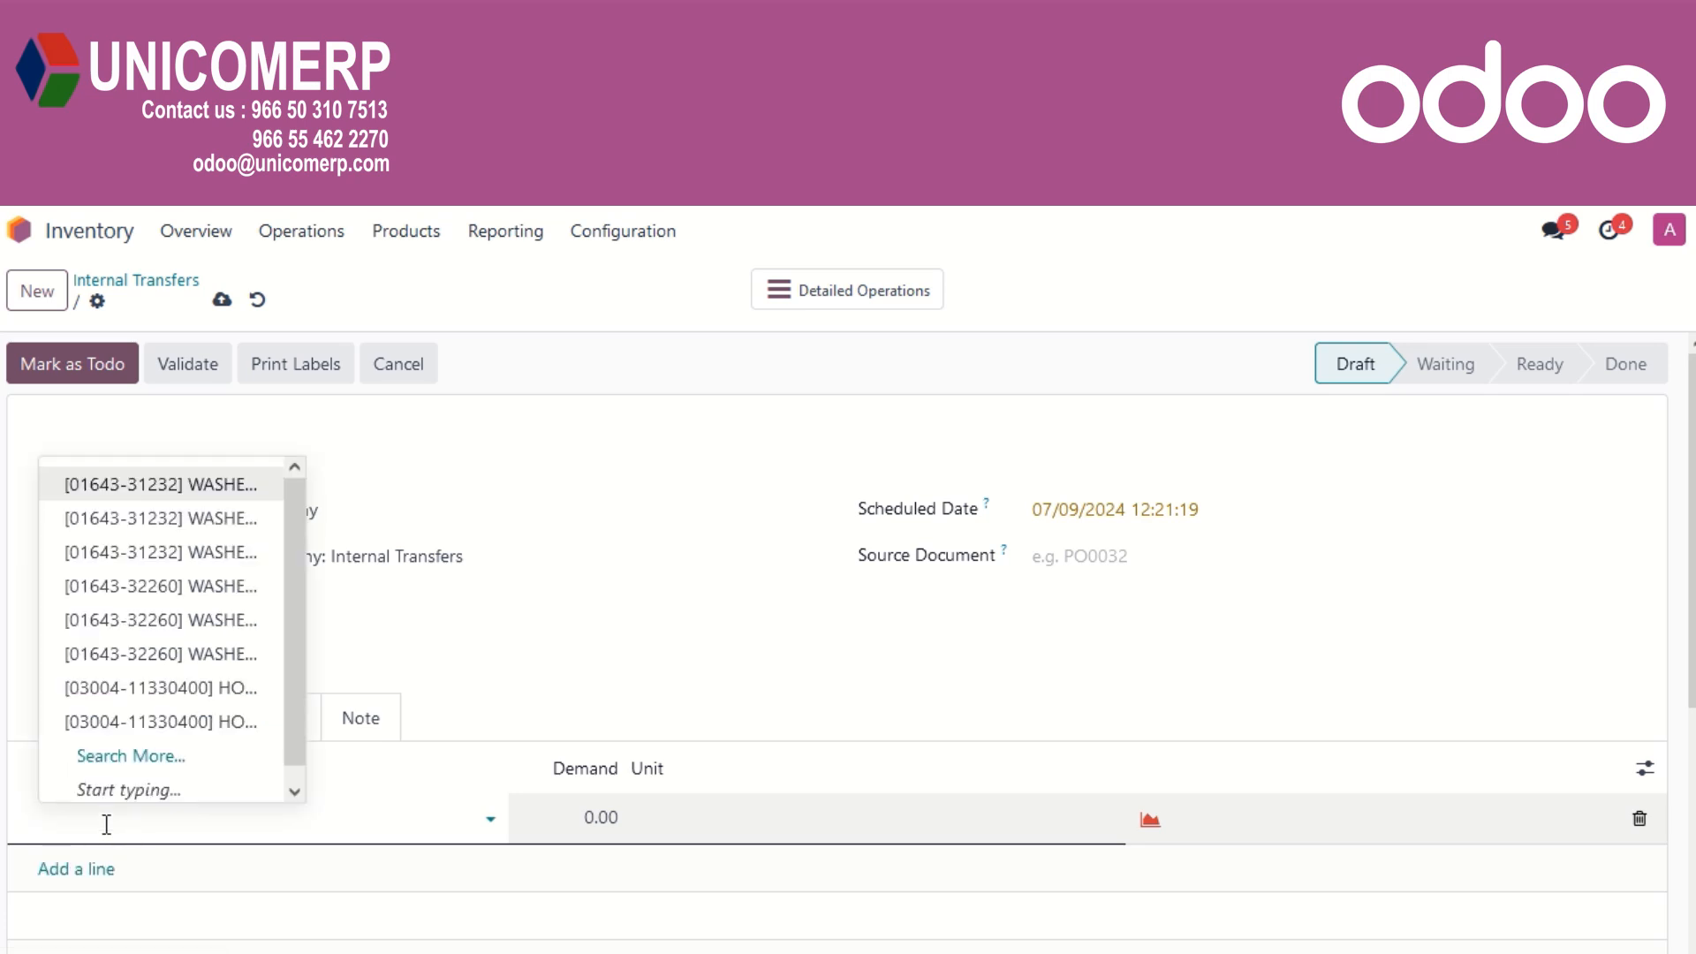
text(tv)
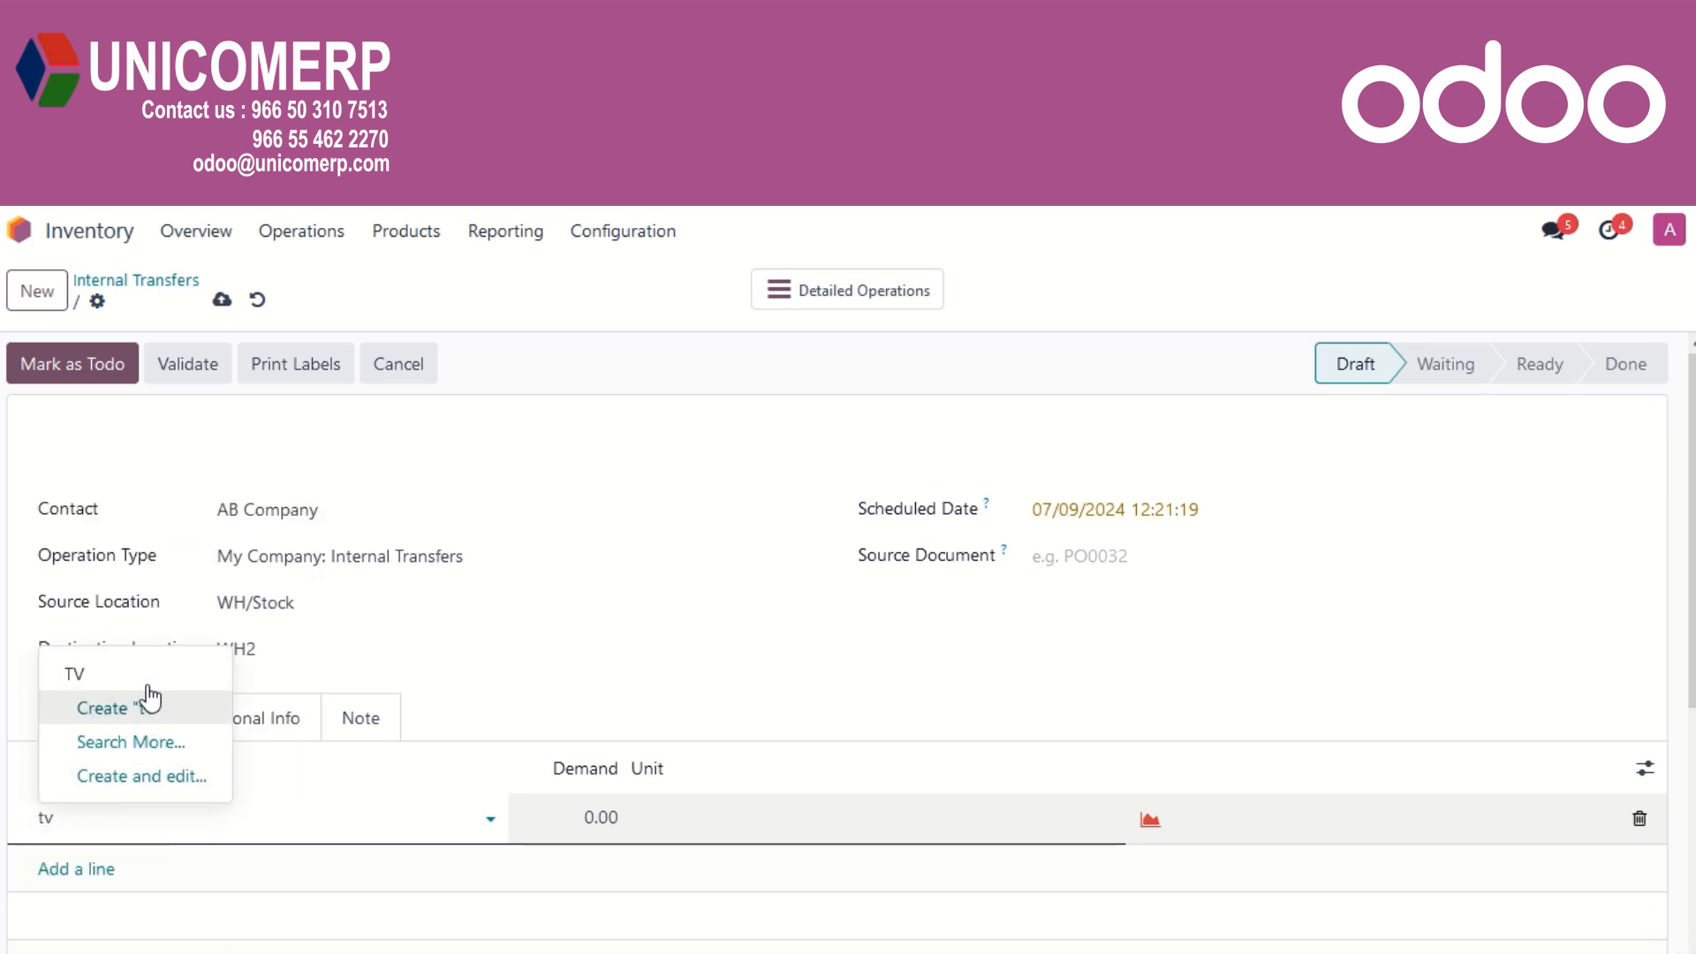
click(151, 682)
click(1021, 814)
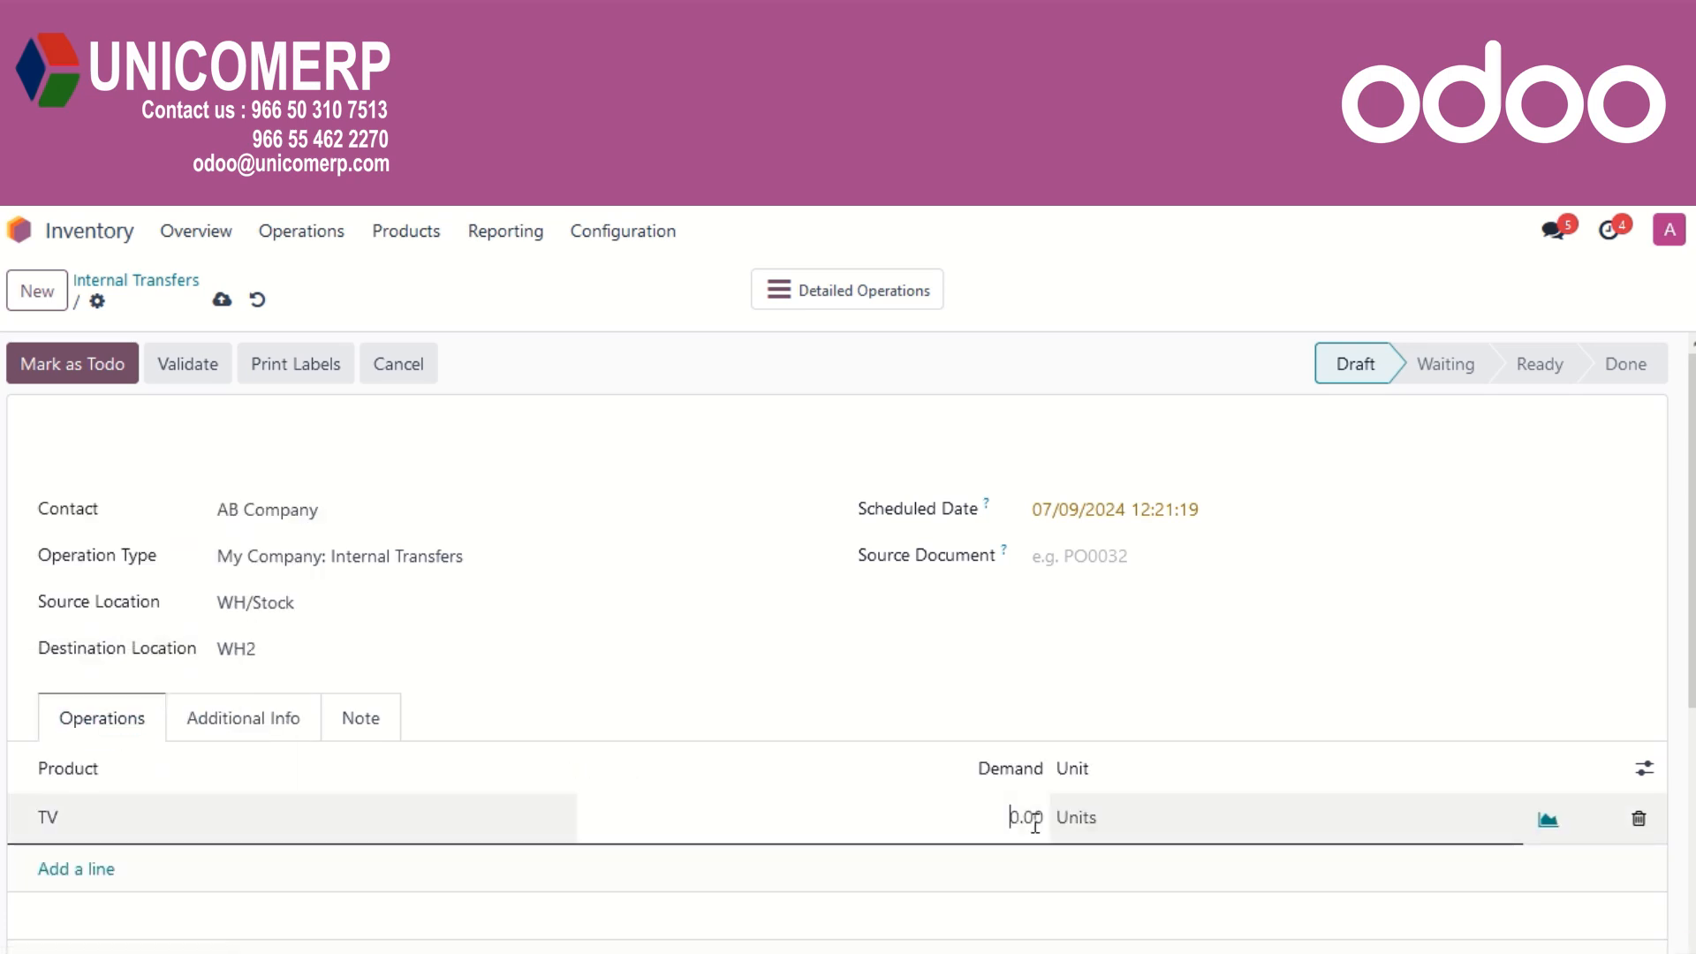
text(2)
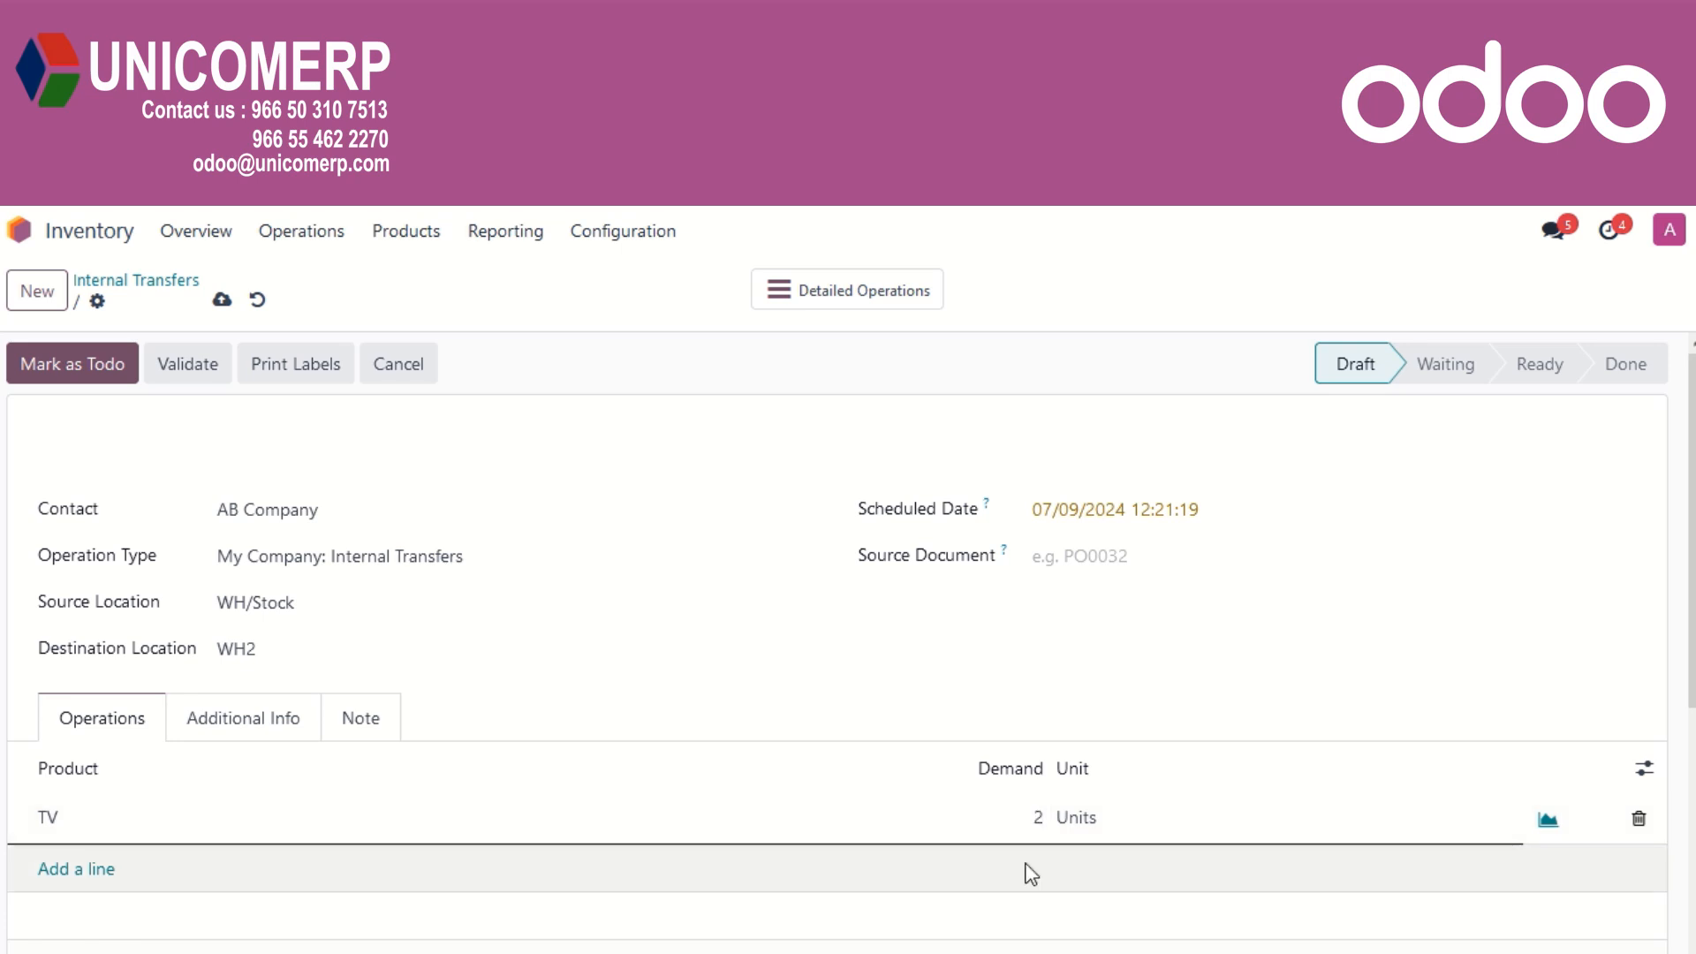
Review the transfer's additional information, including the shipping policy choices and the responsible user
click(233, 732)
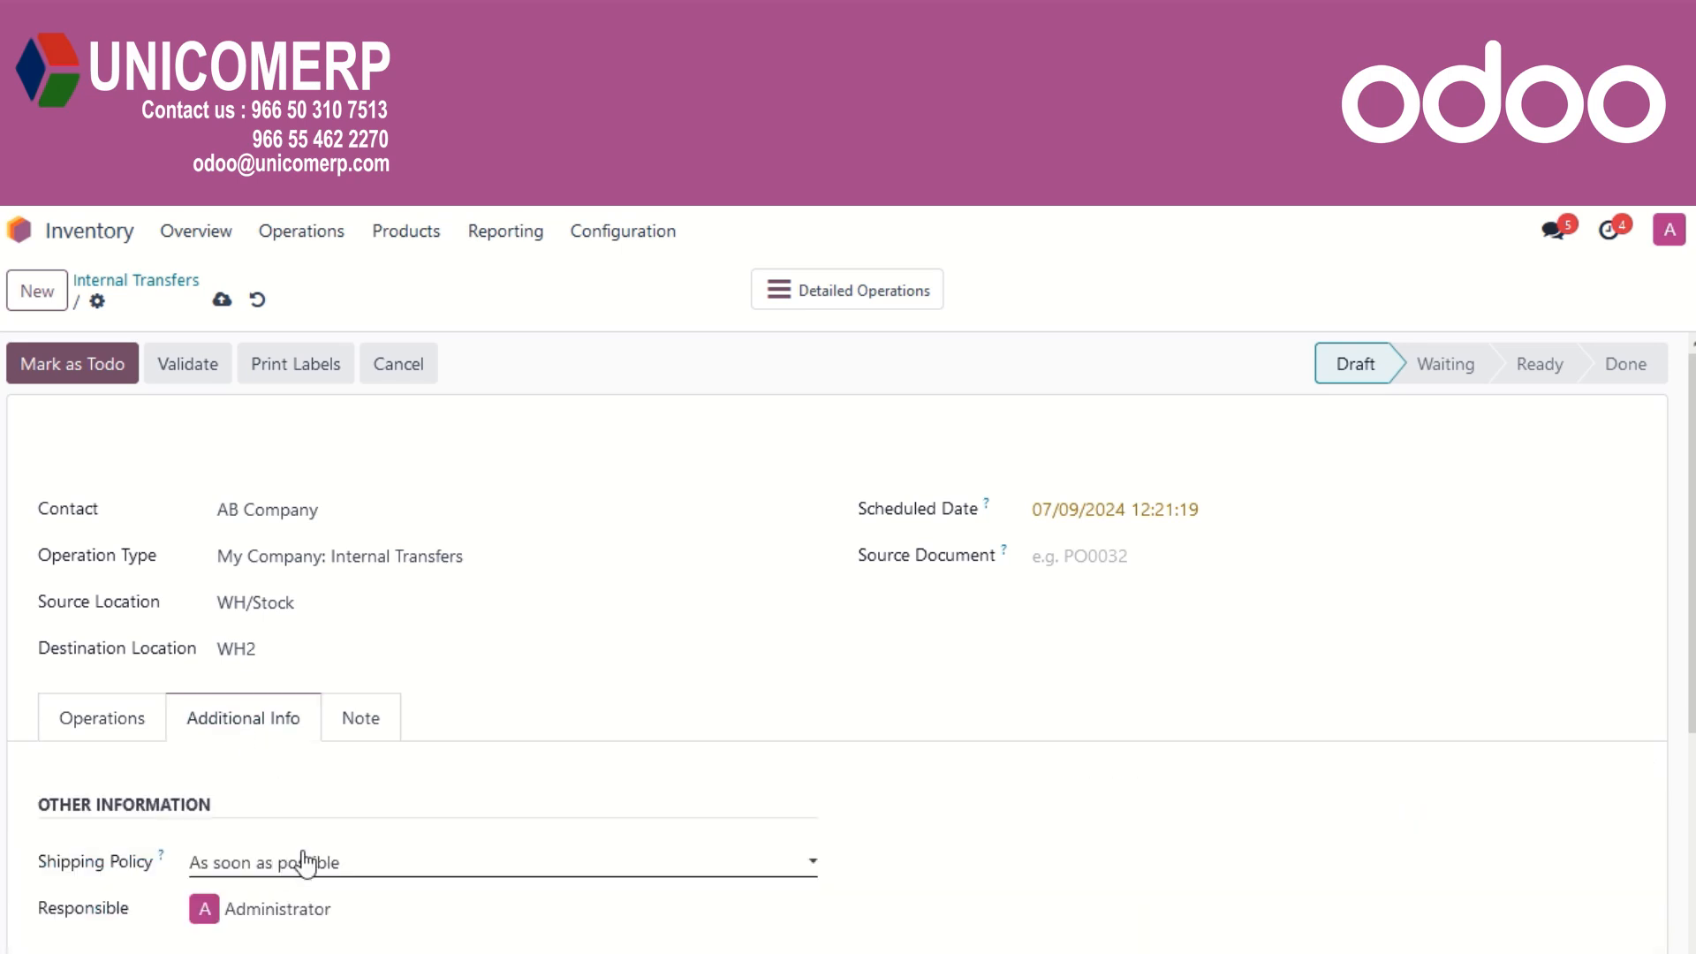
scroll(310, 860, down, 2)
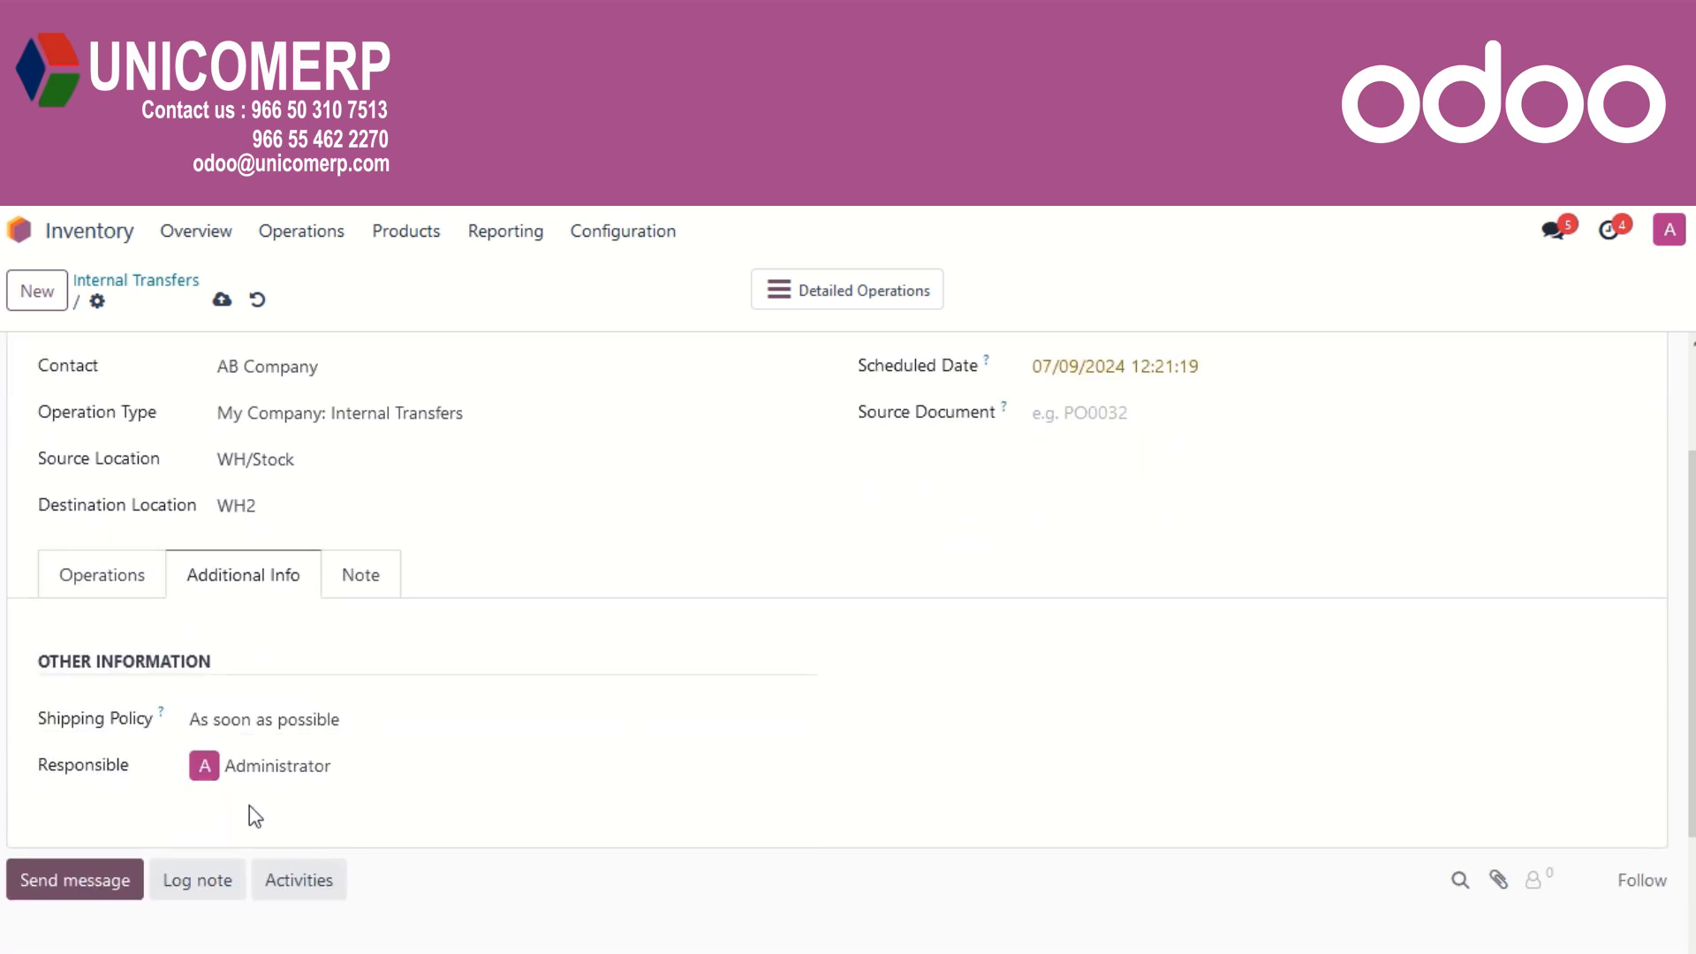
click(388, 723)
click(574, 726)
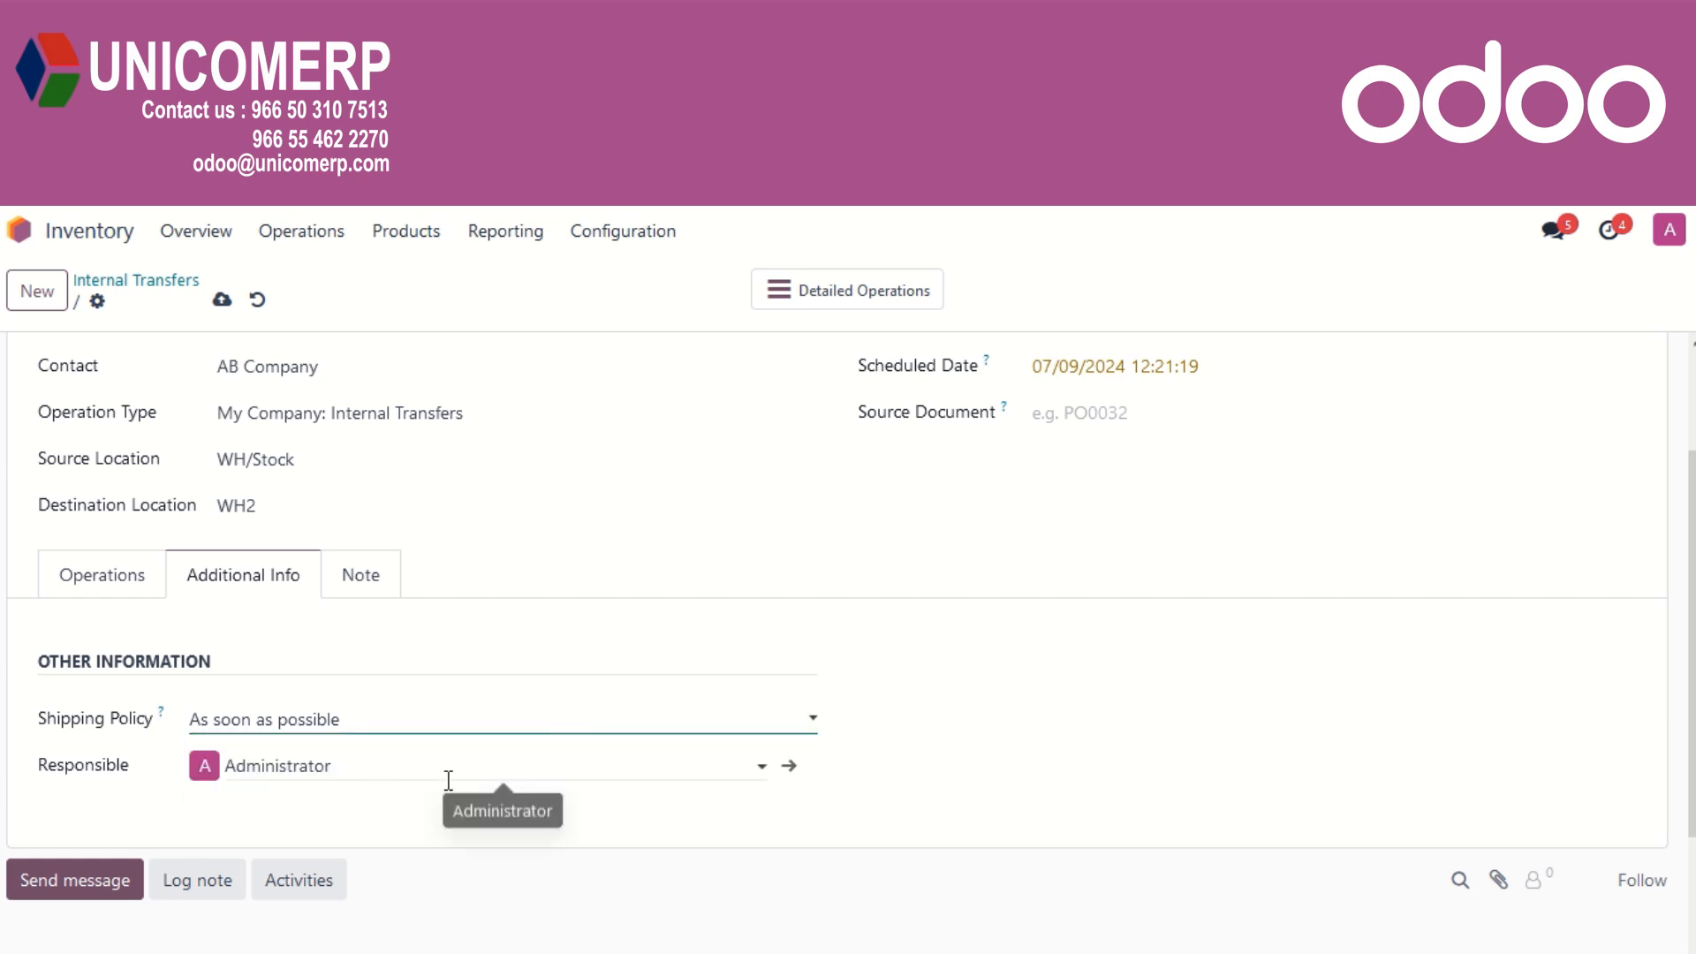
scroll(456, 761, up, 2)
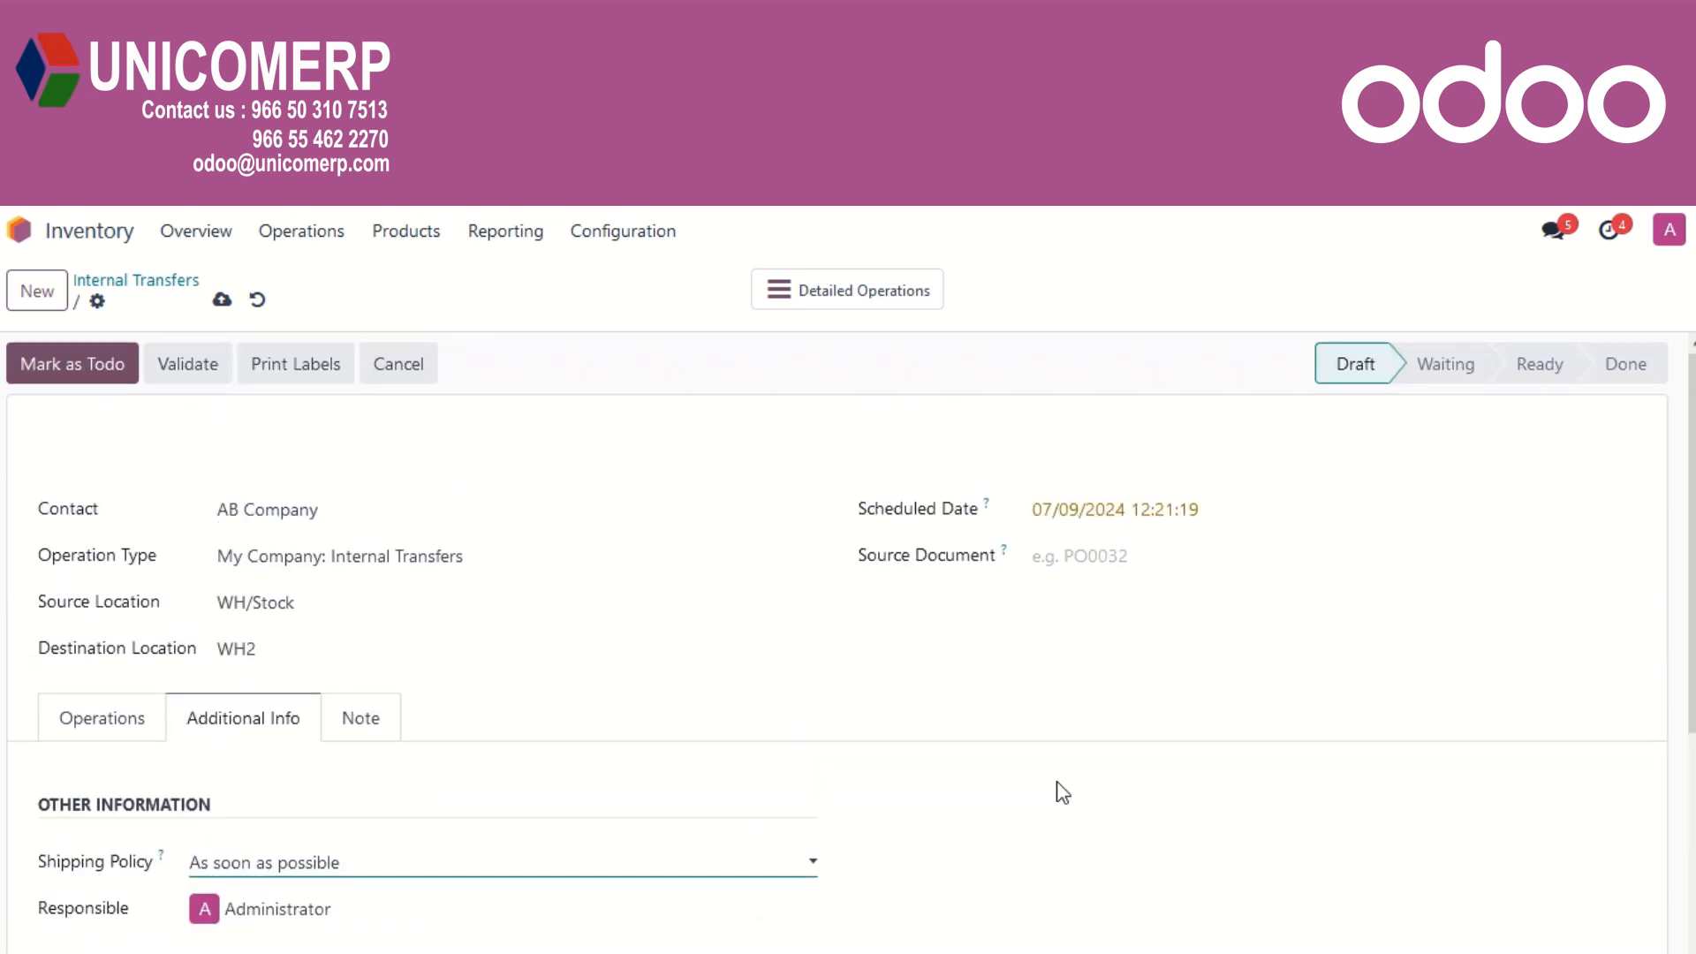
Mark the TV internal transfer as to do and validate it, and print its delivery slip
click(89, 386)
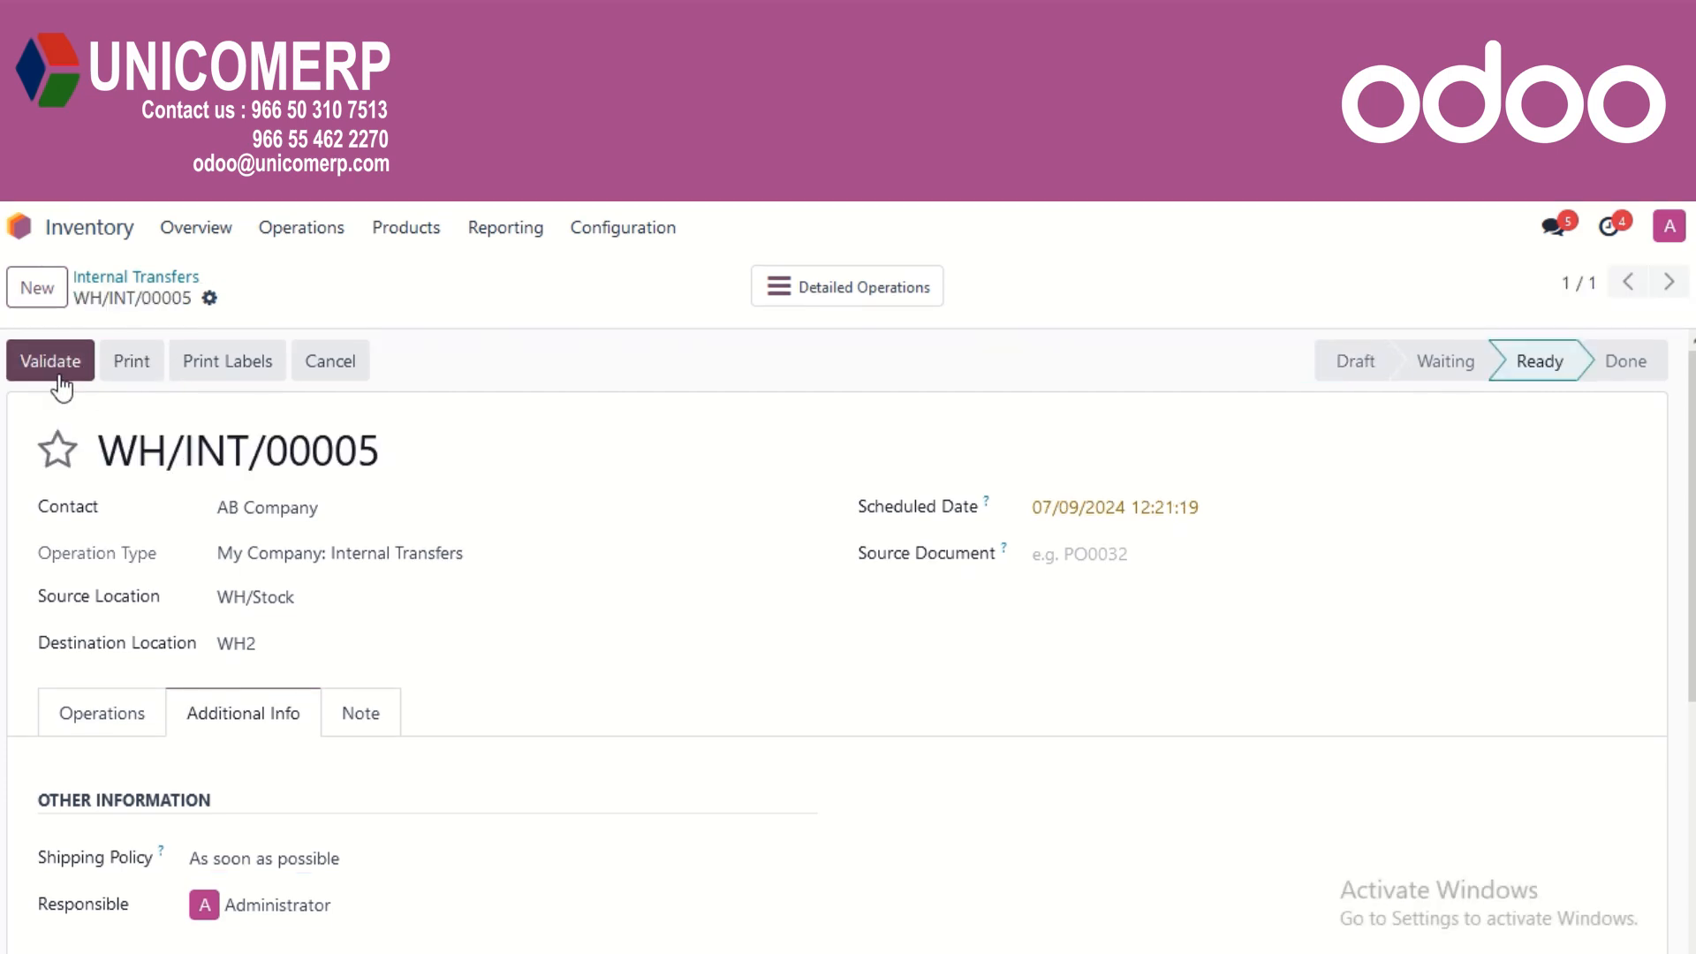
click(60, 364)
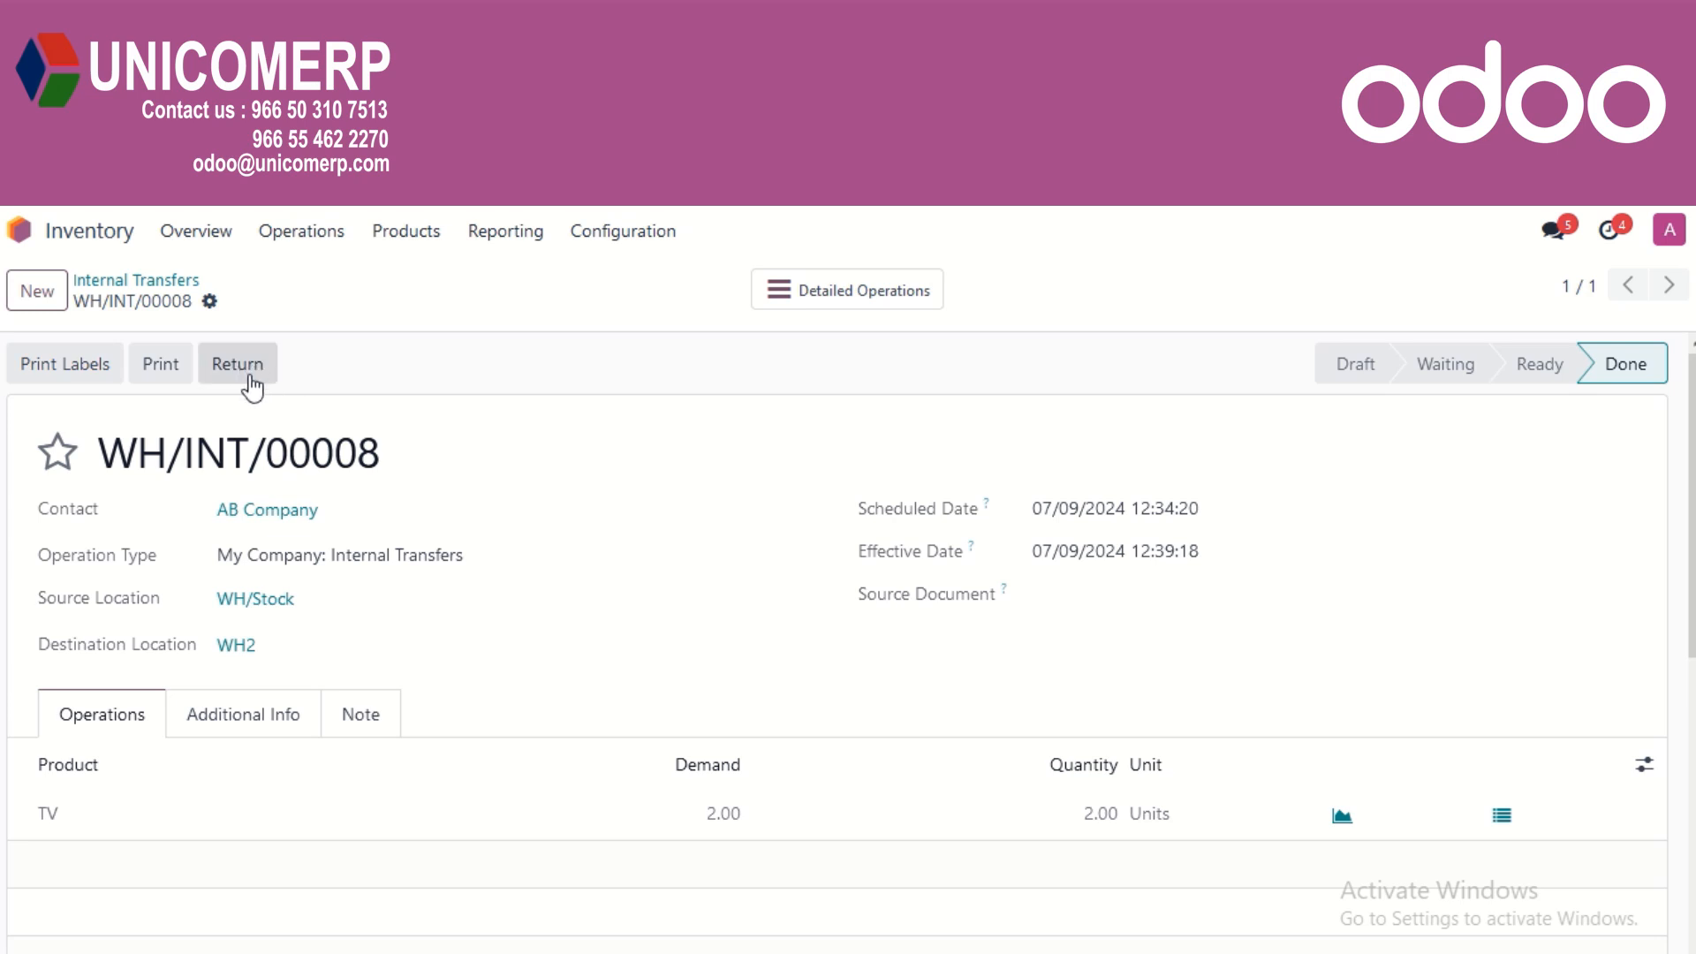
click(164, 366)
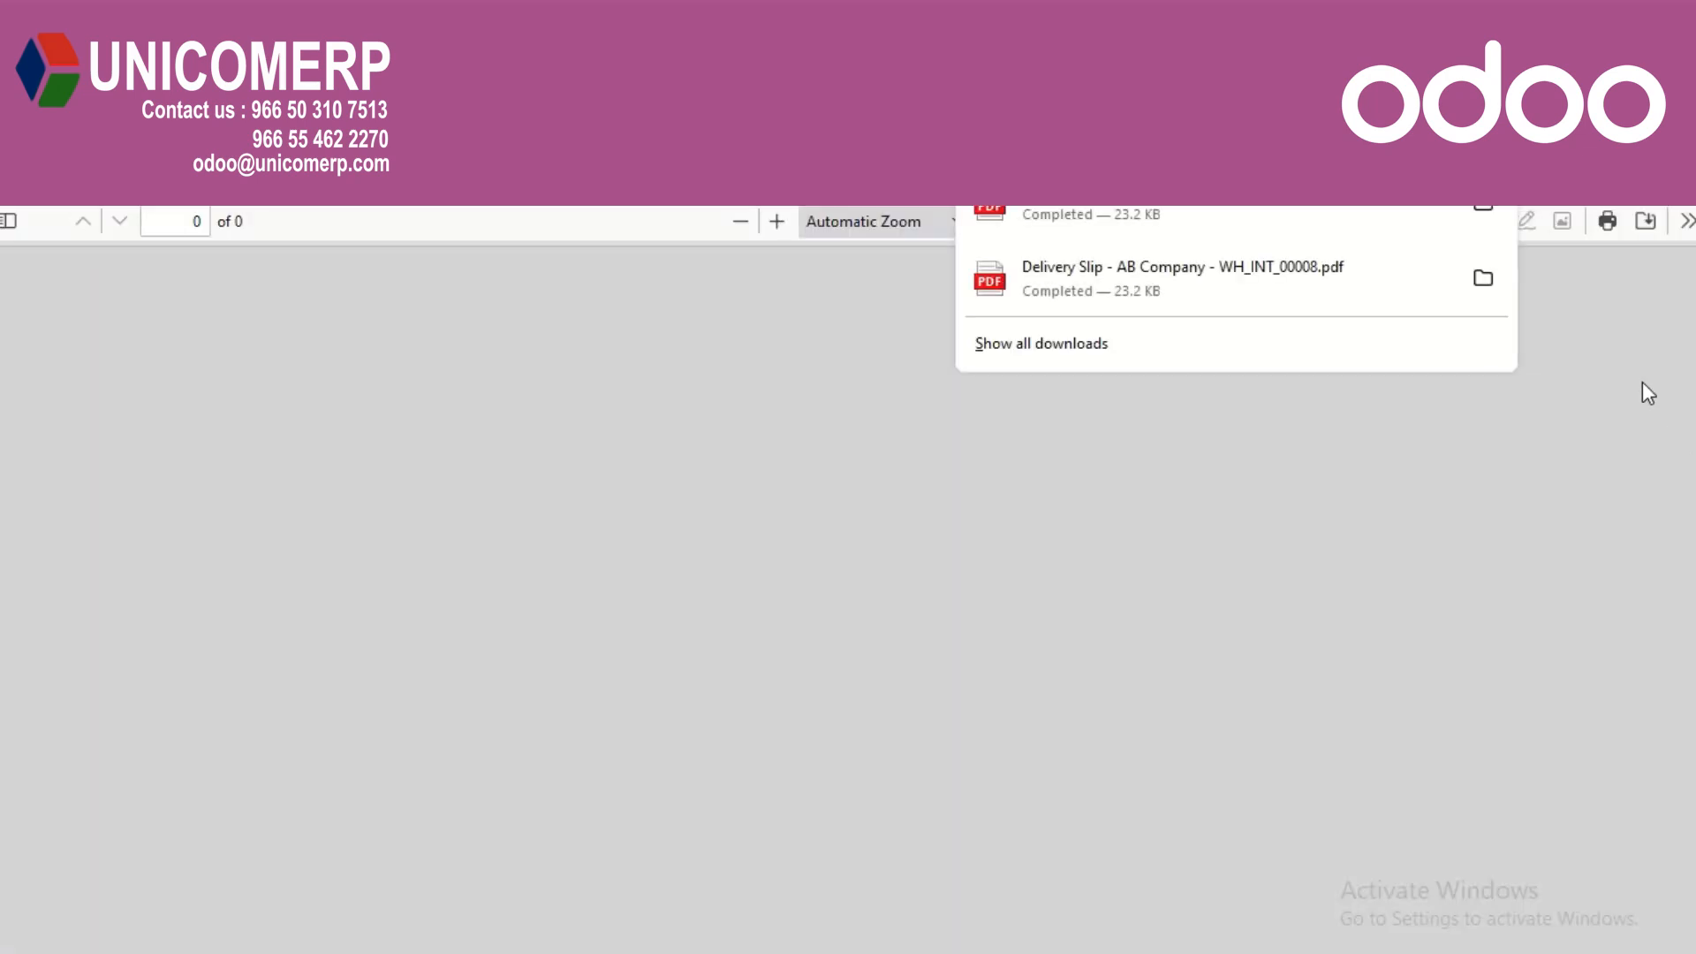
click(1641, 371)
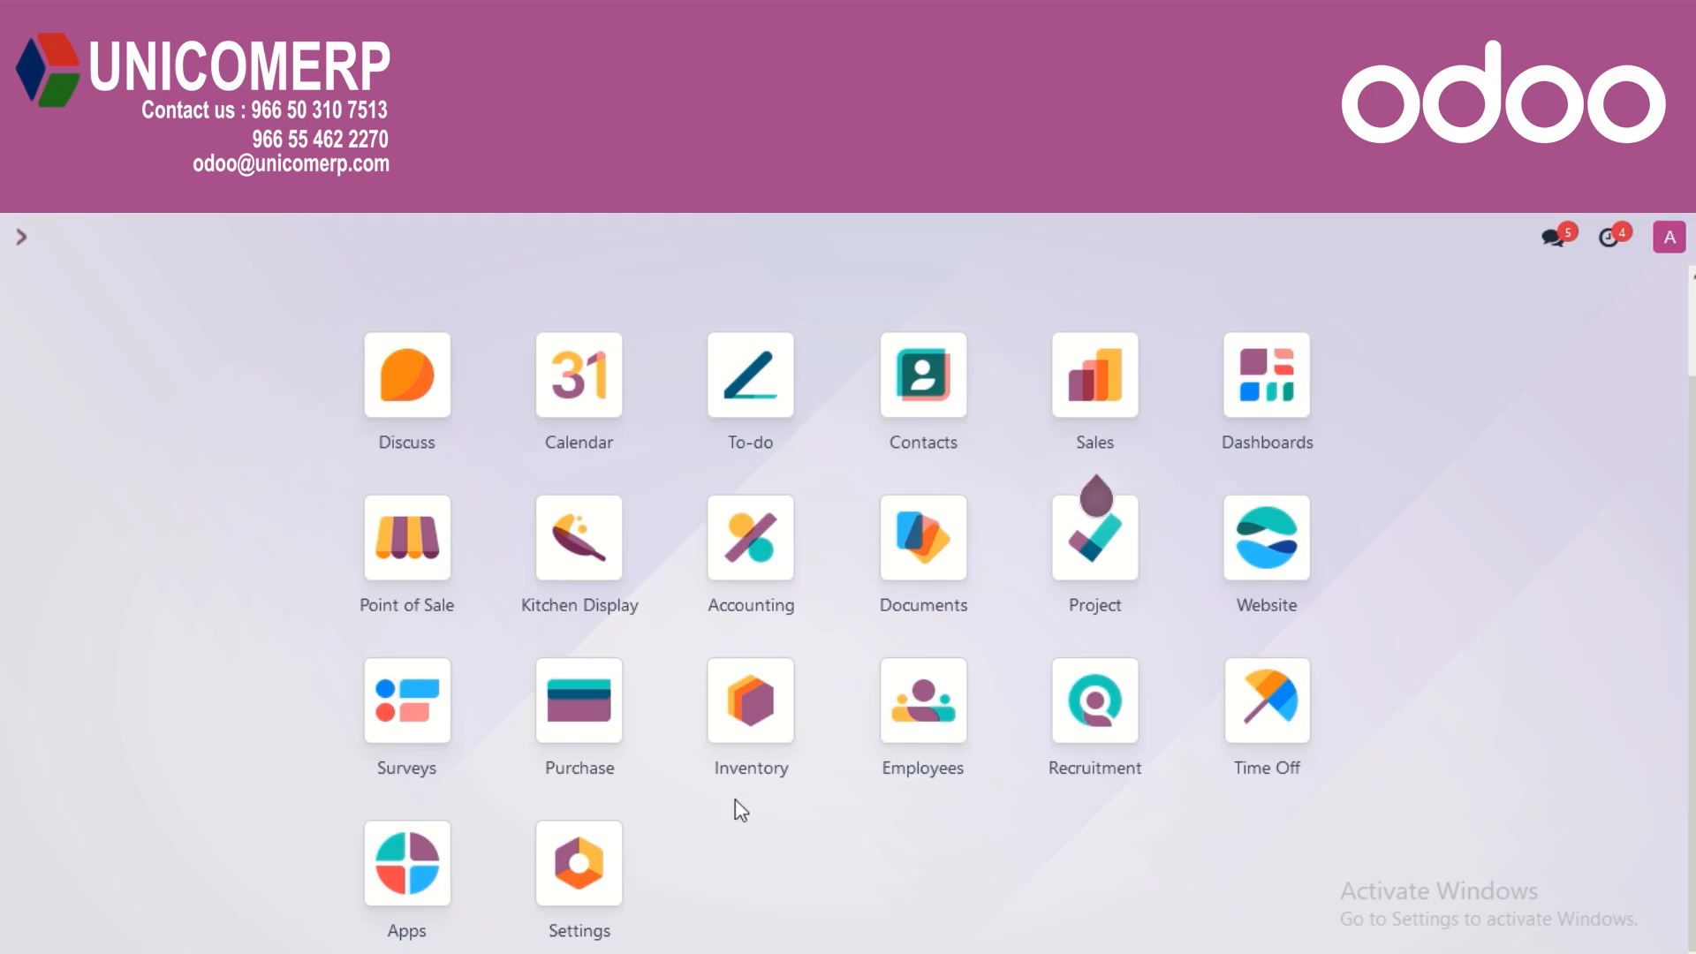
Start a new putaway rule in Inventory for products arriving in WH
click(759, 712)
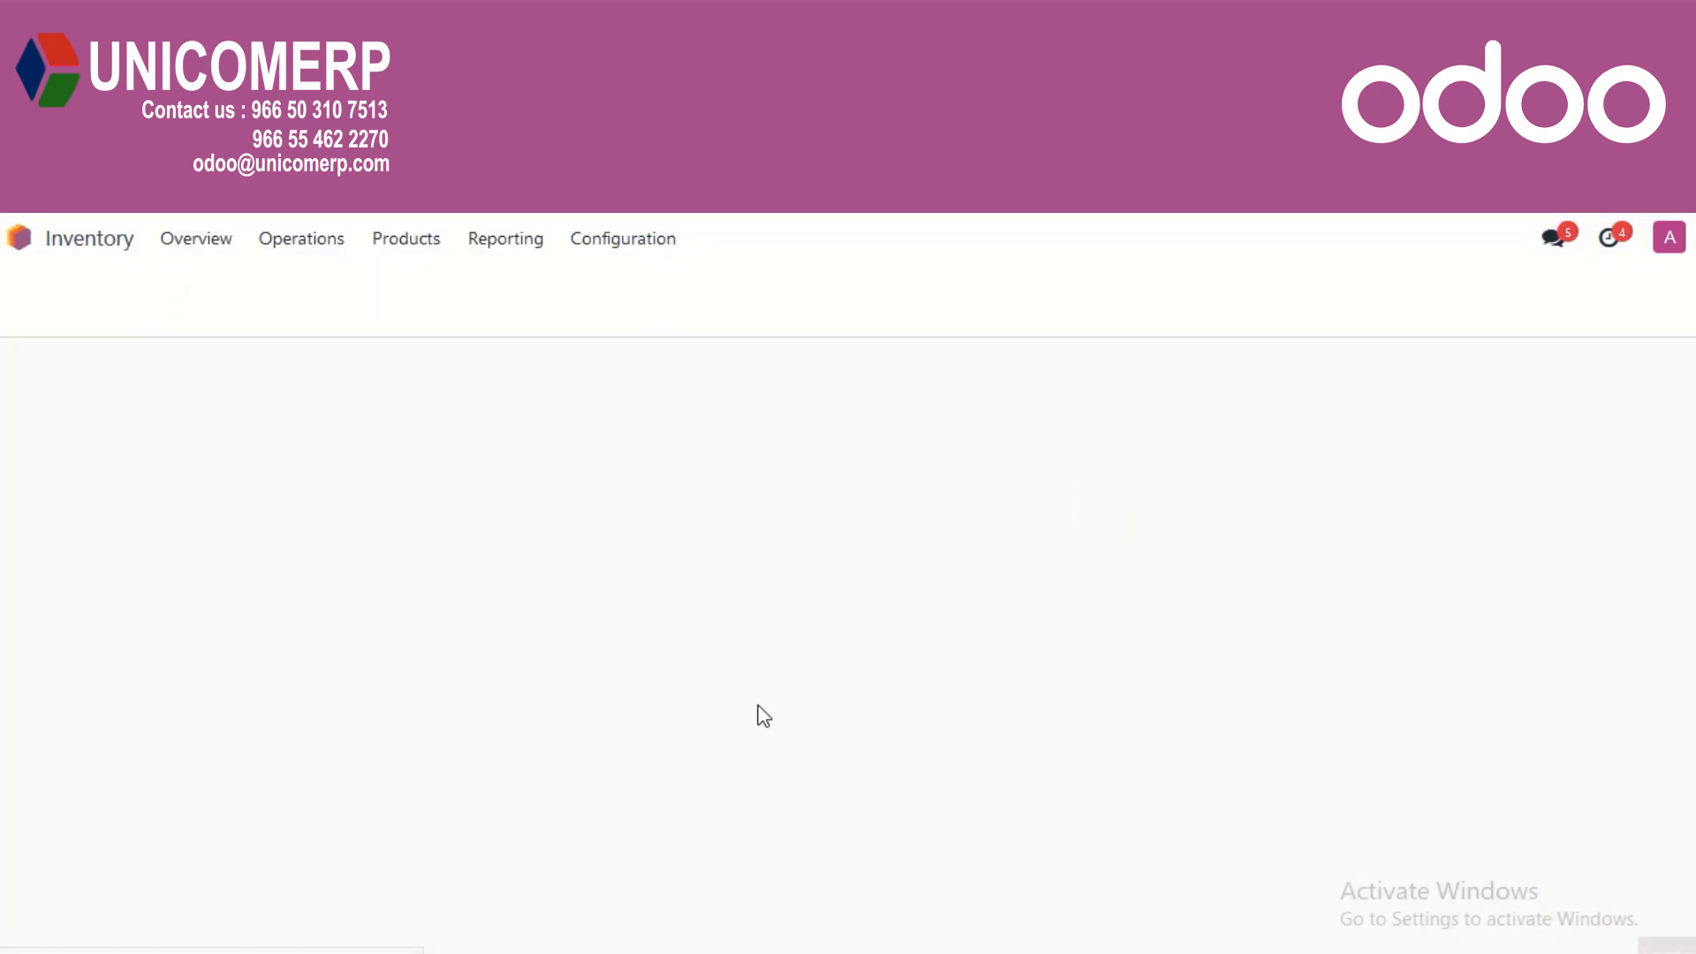
click(625, 249)
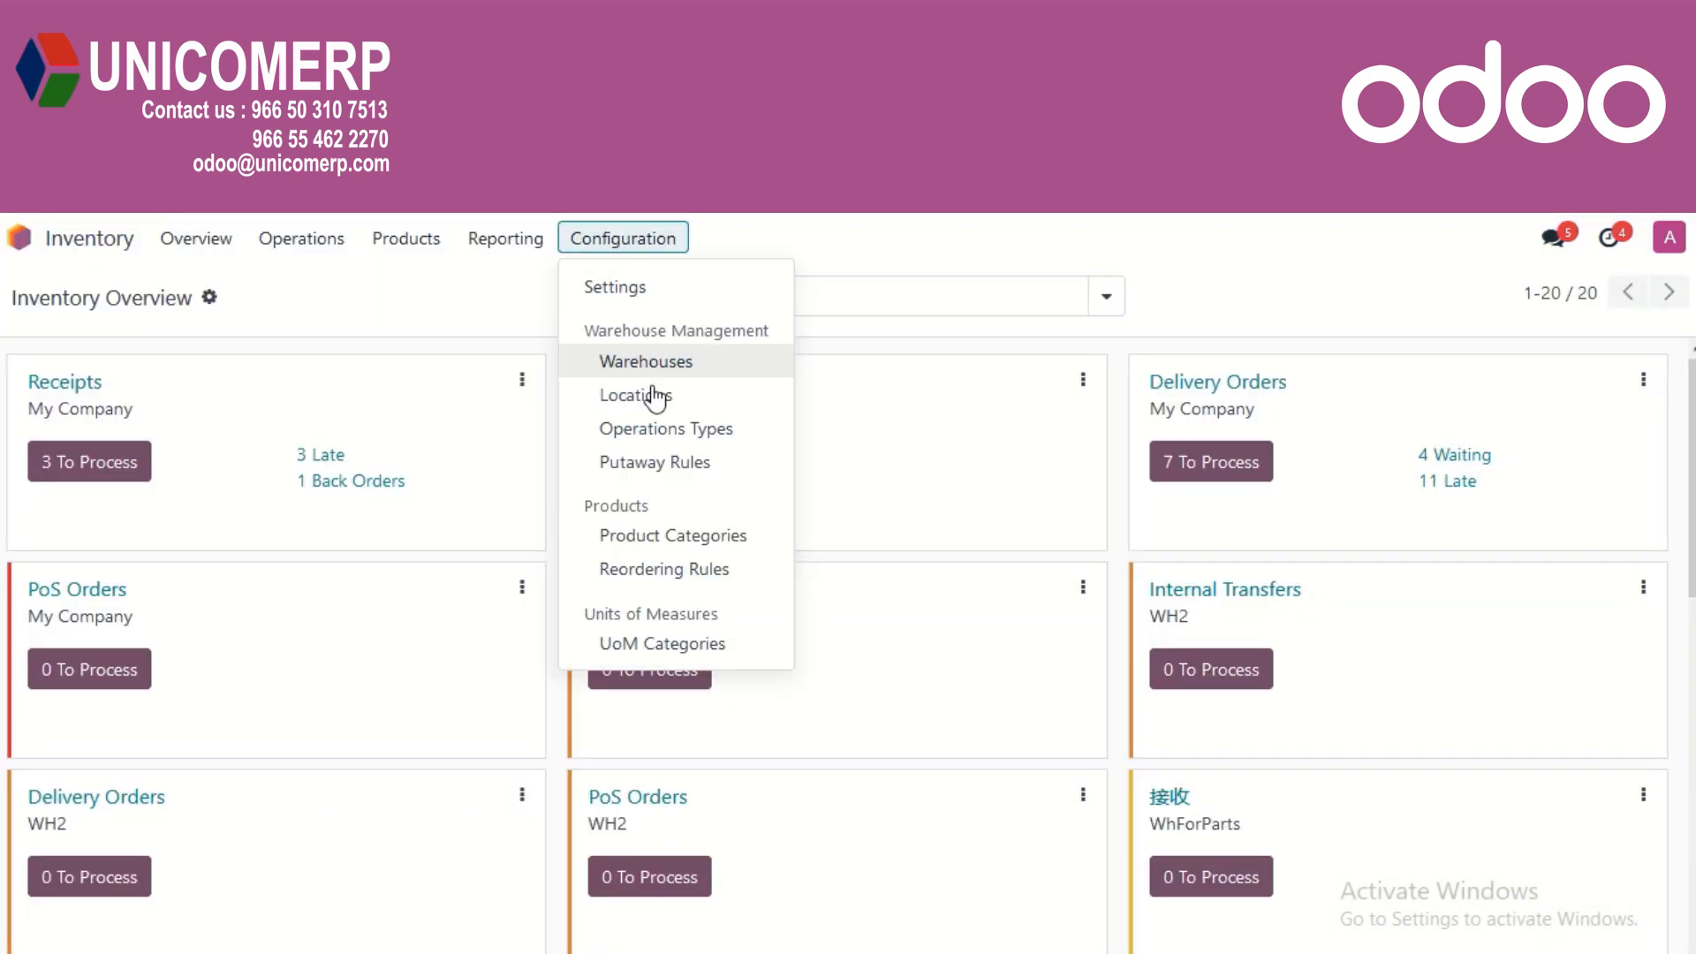
click(695, 477)
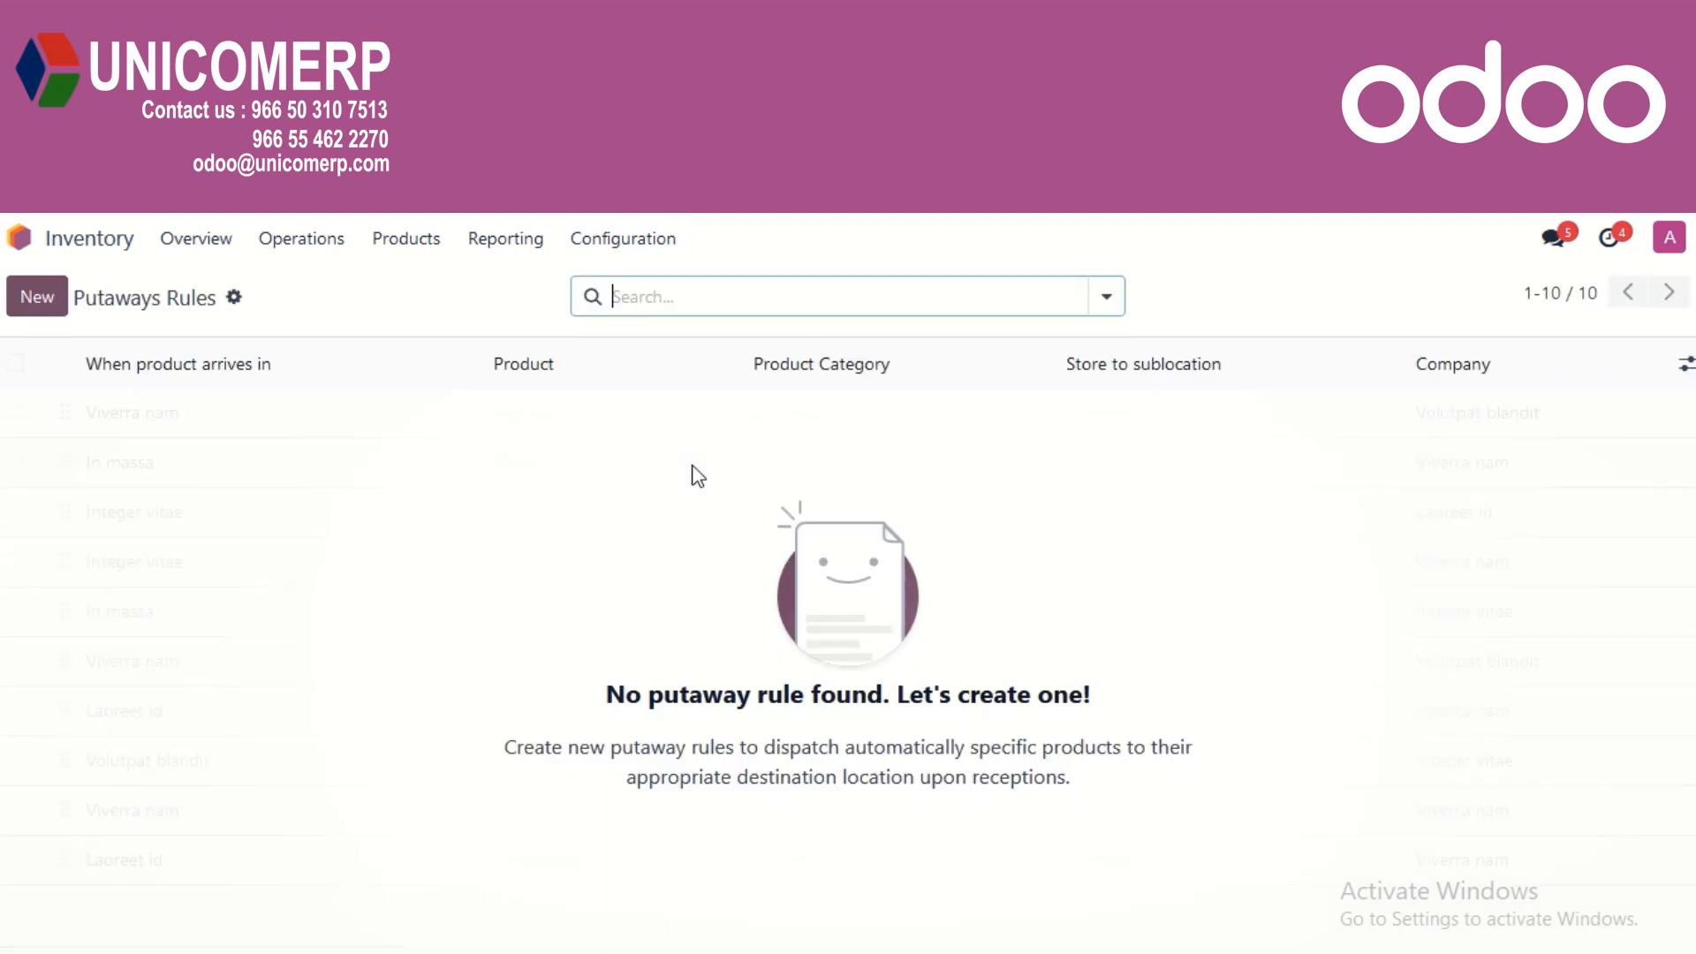
click(31, 304)
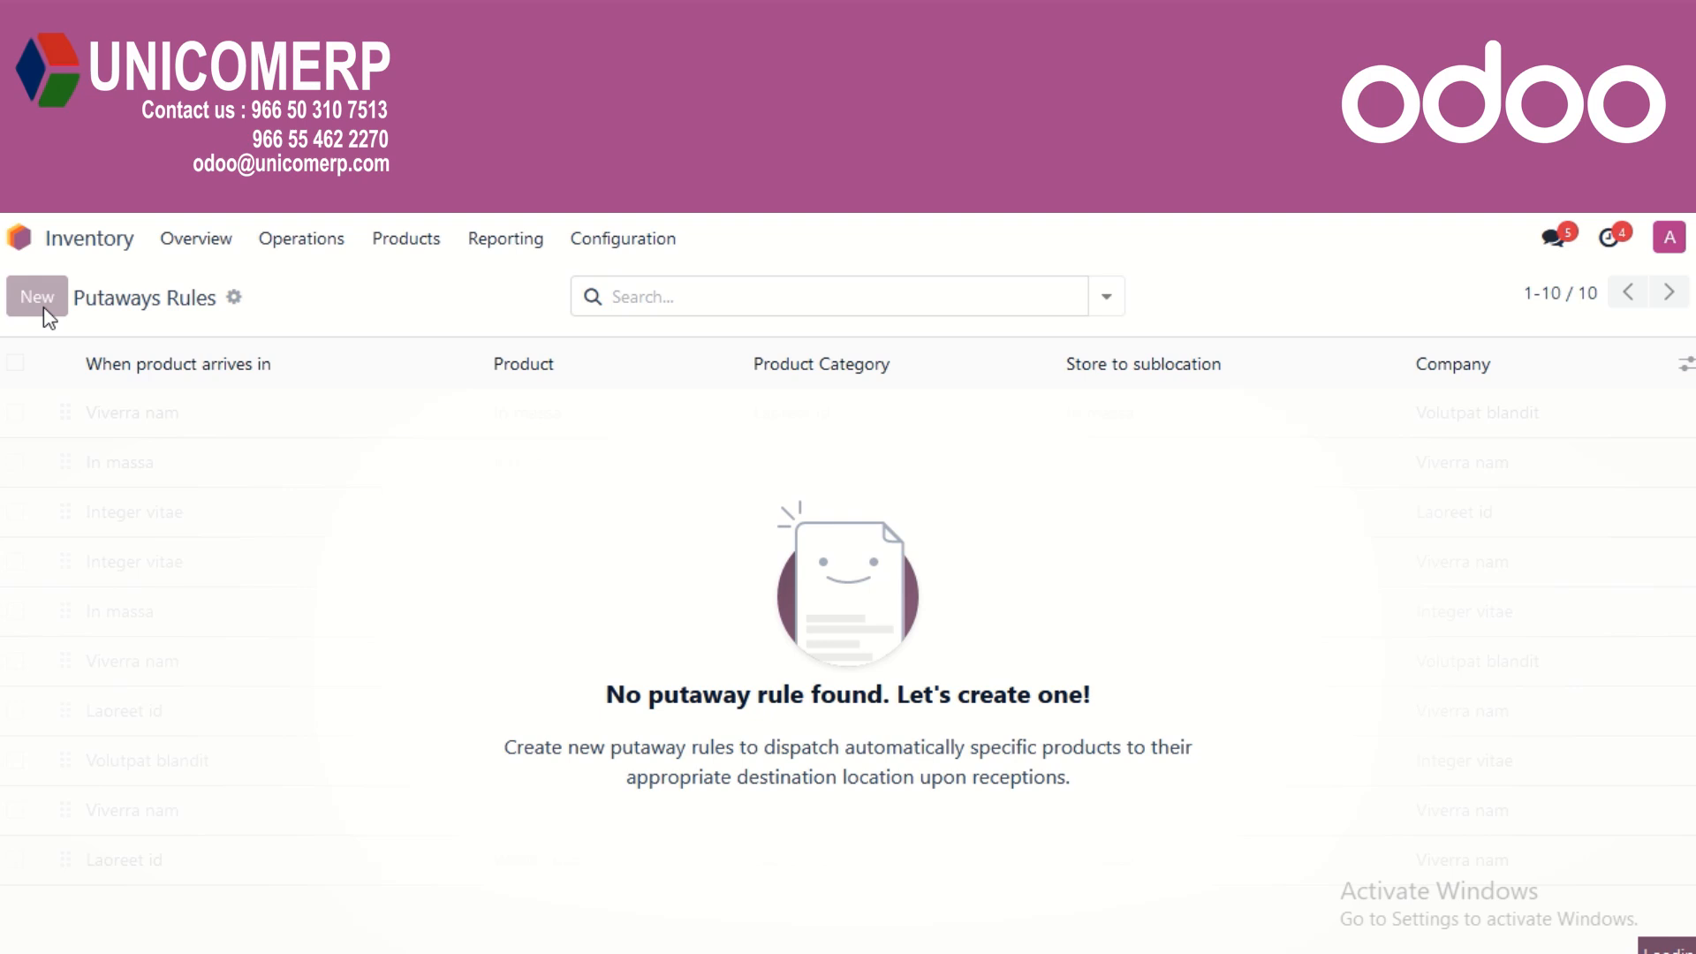
click(222, 415)
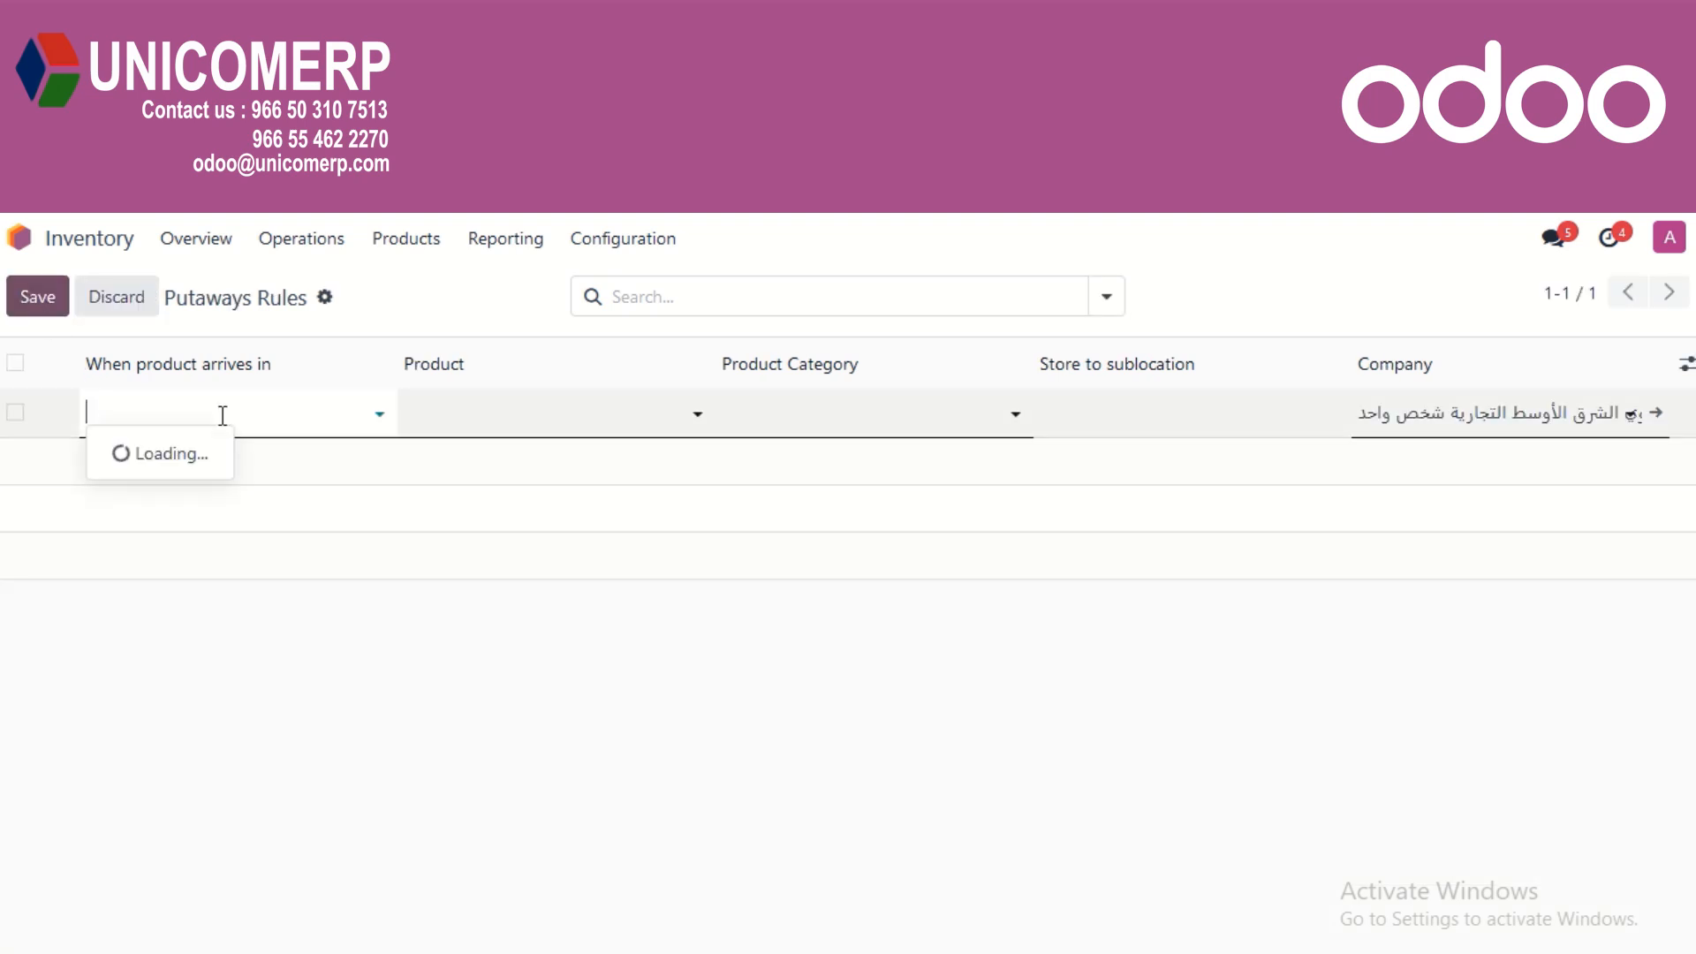
text(wh)
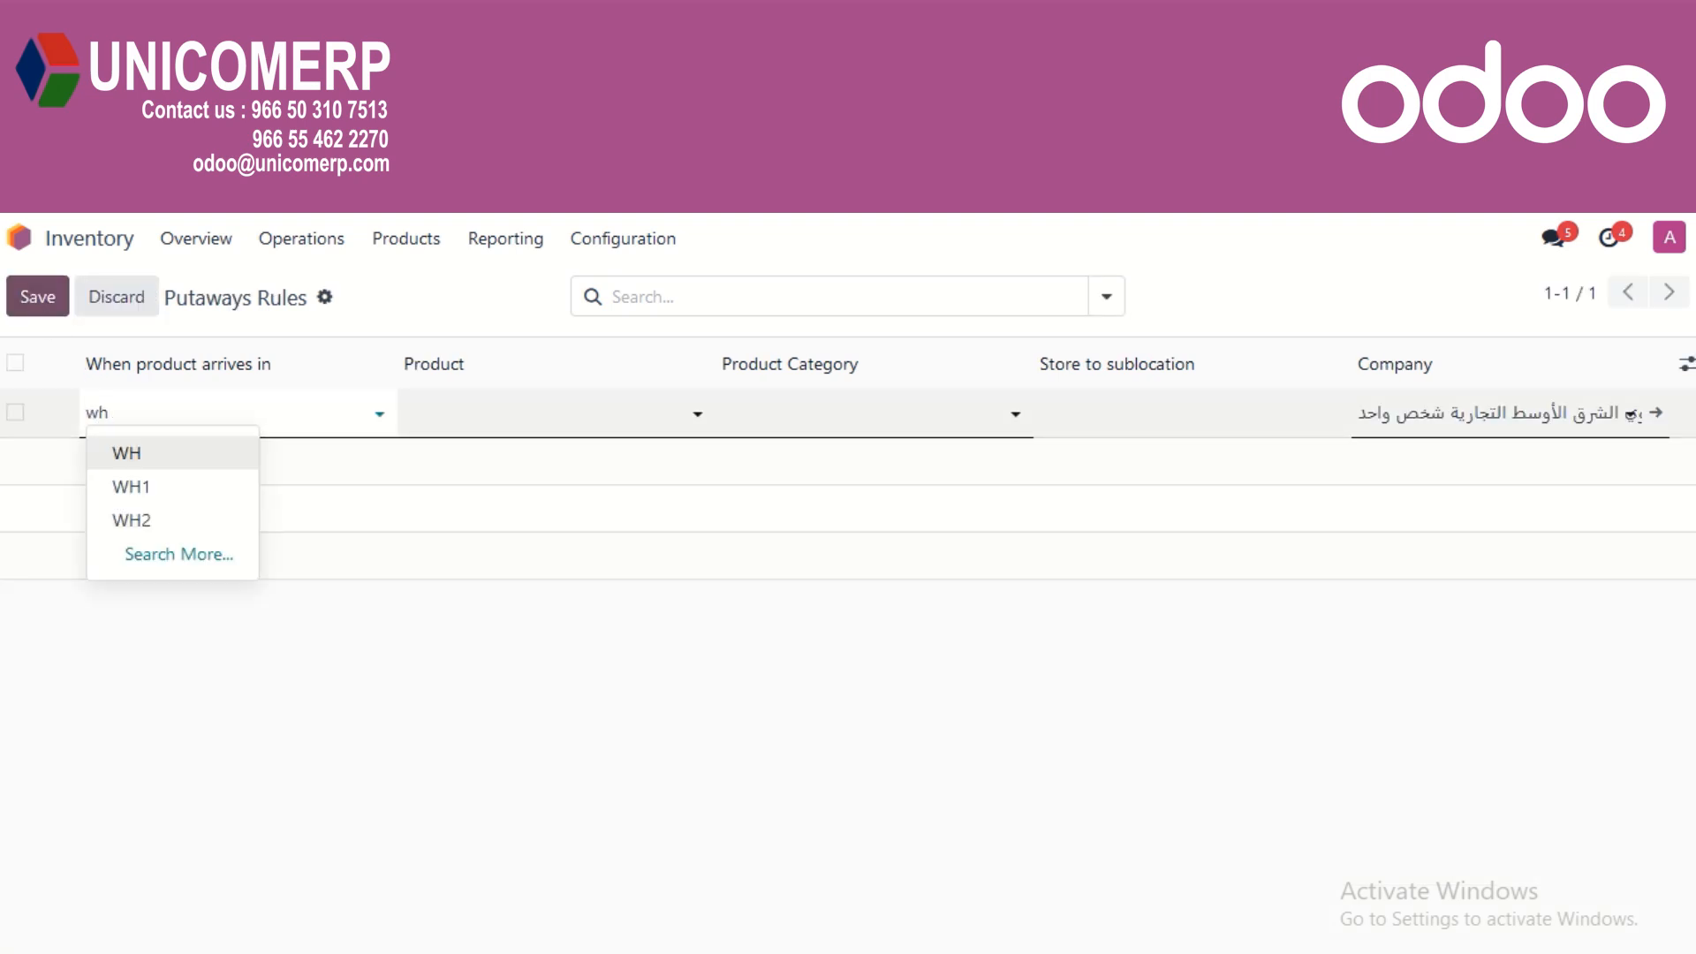
click(214, 454)
Set the putaway rule's product to TV and its storage sublocation to WH, and save the rule
click(488, 413)
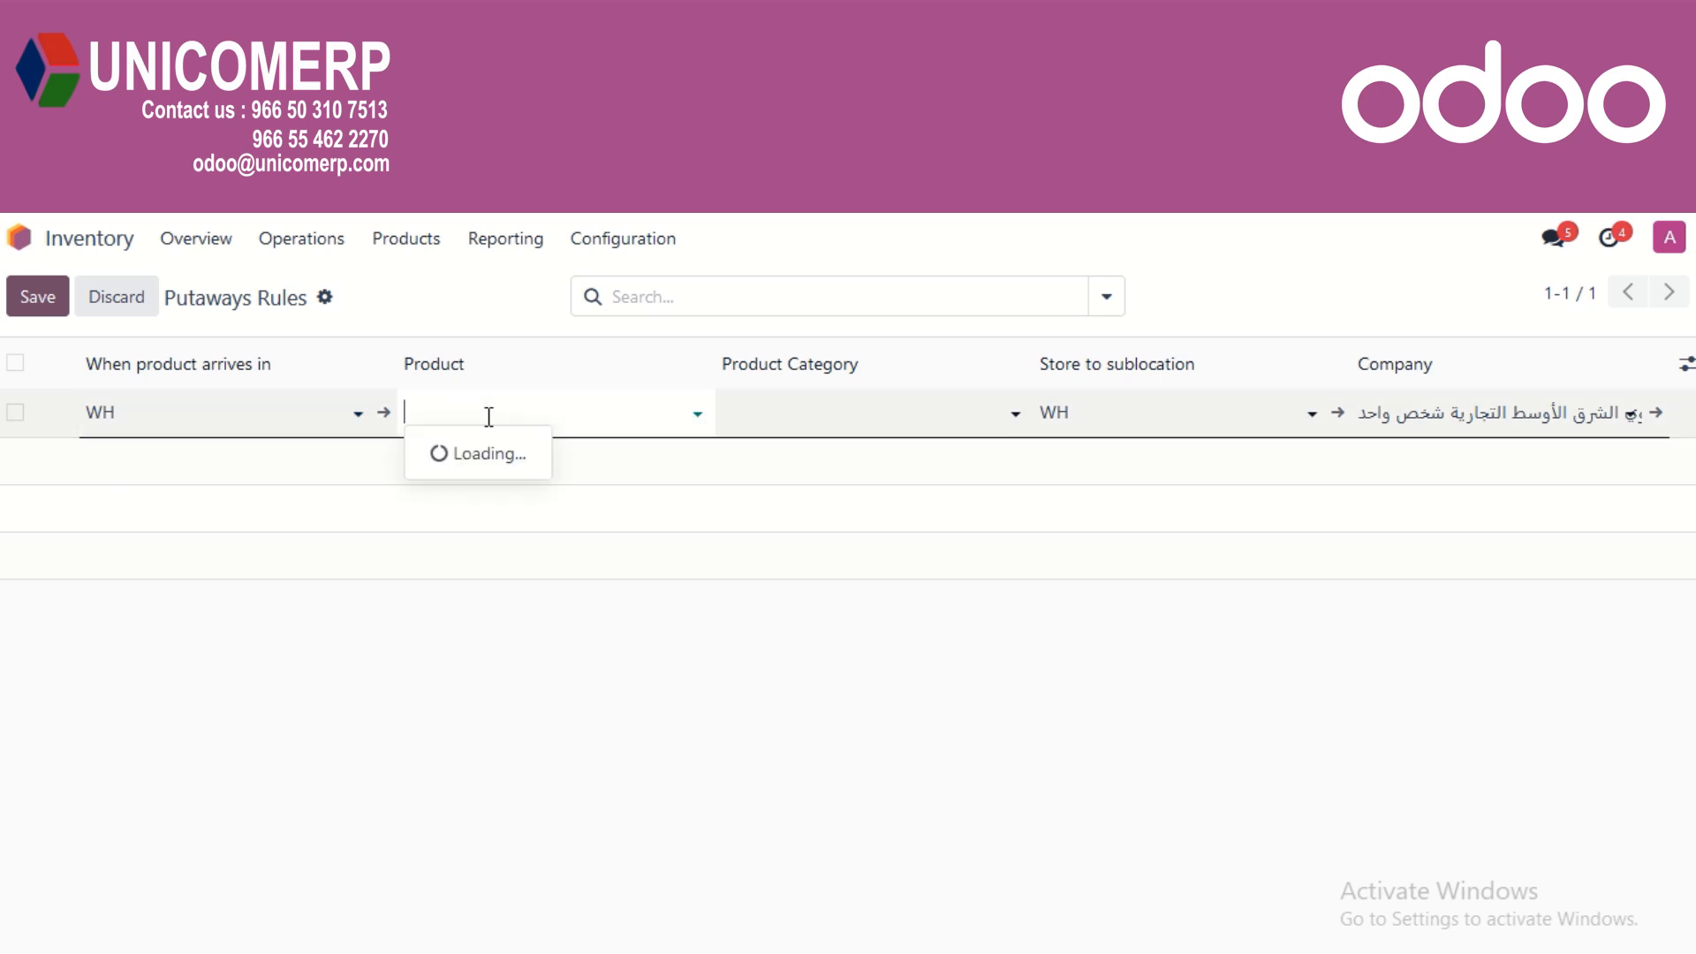
text(tv)
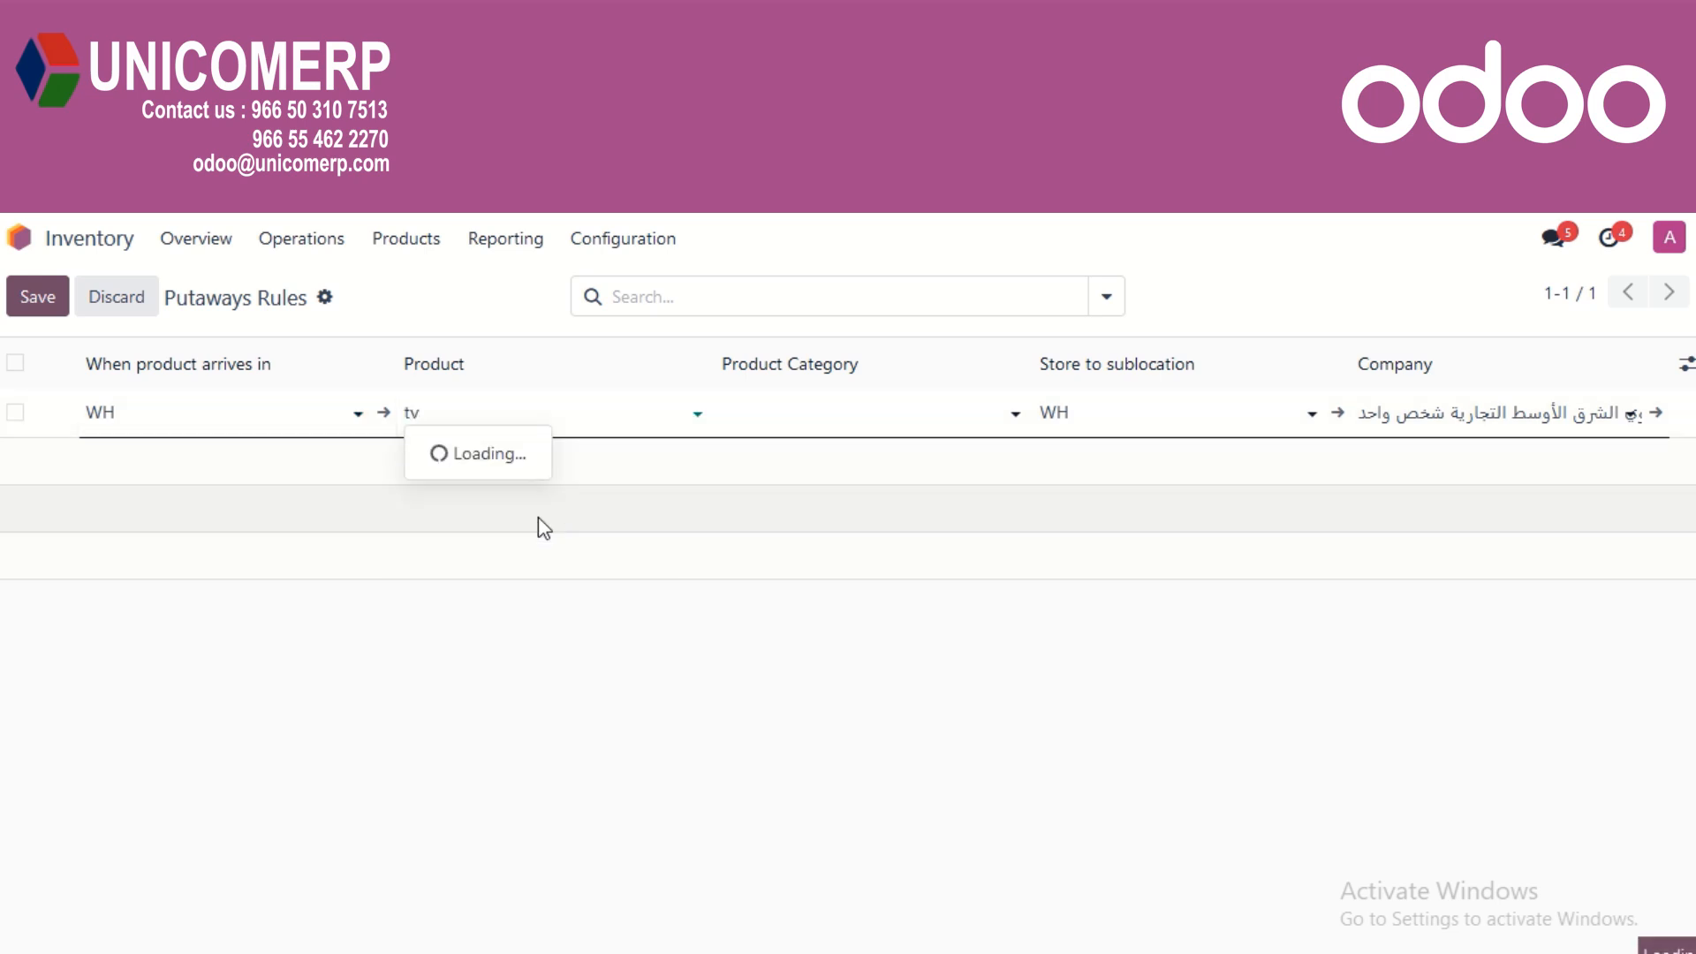
click(480, 456)
click(1152, 413)
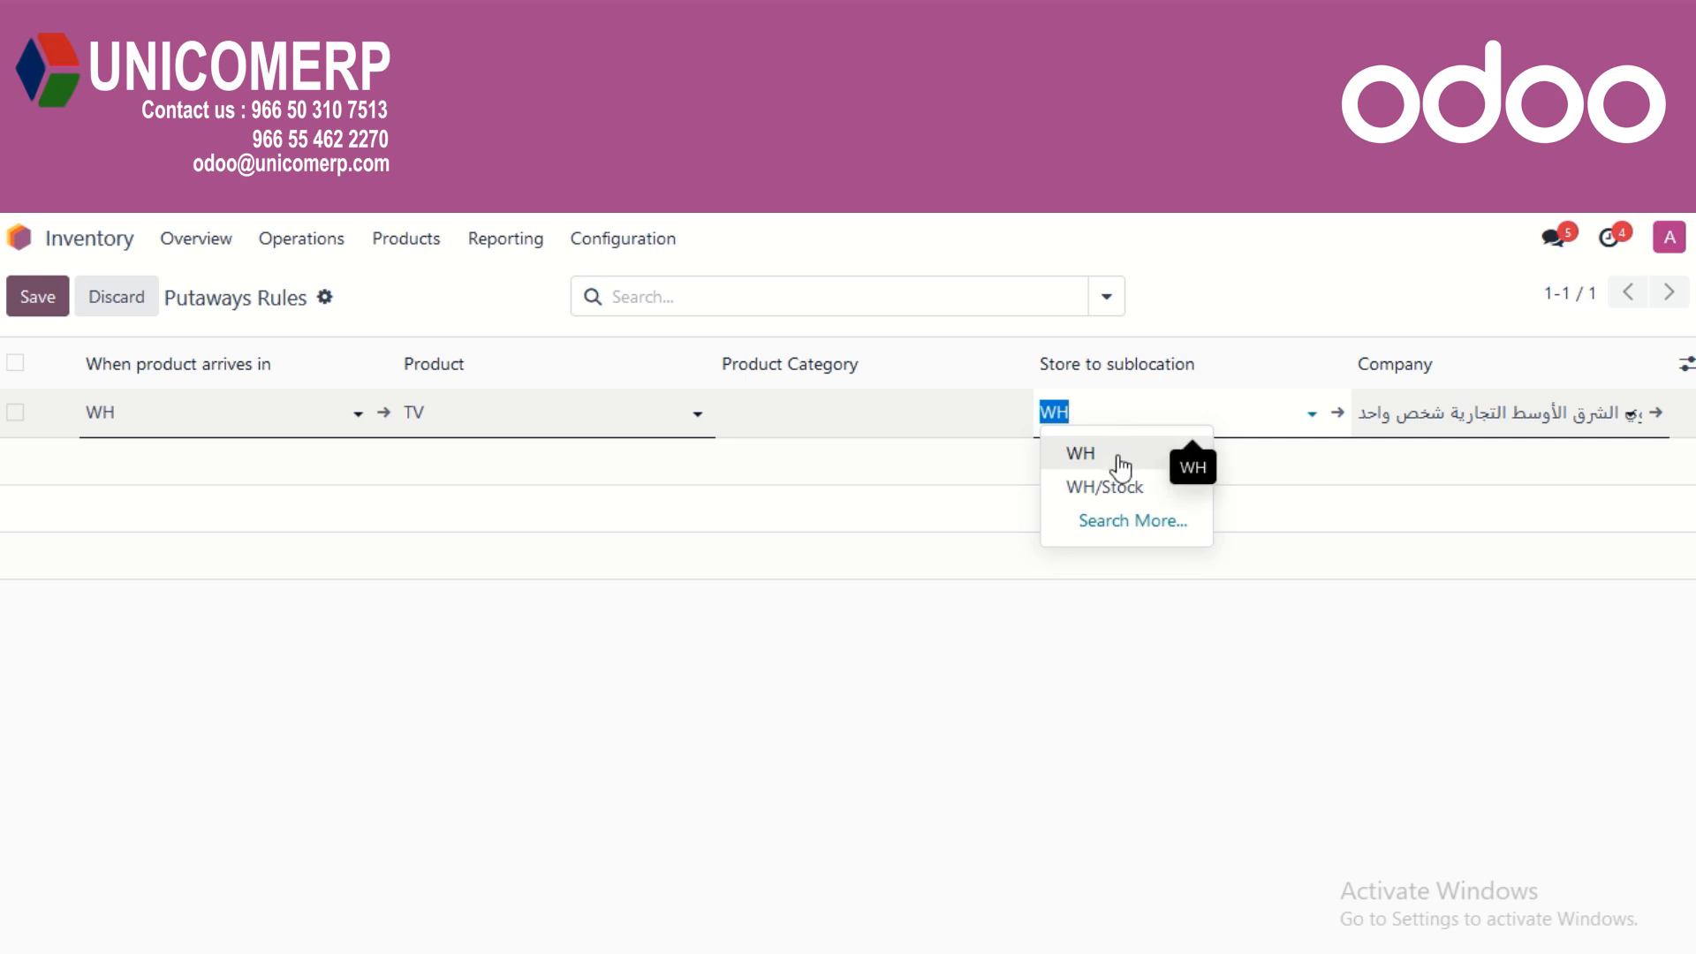
click(1120, 461)
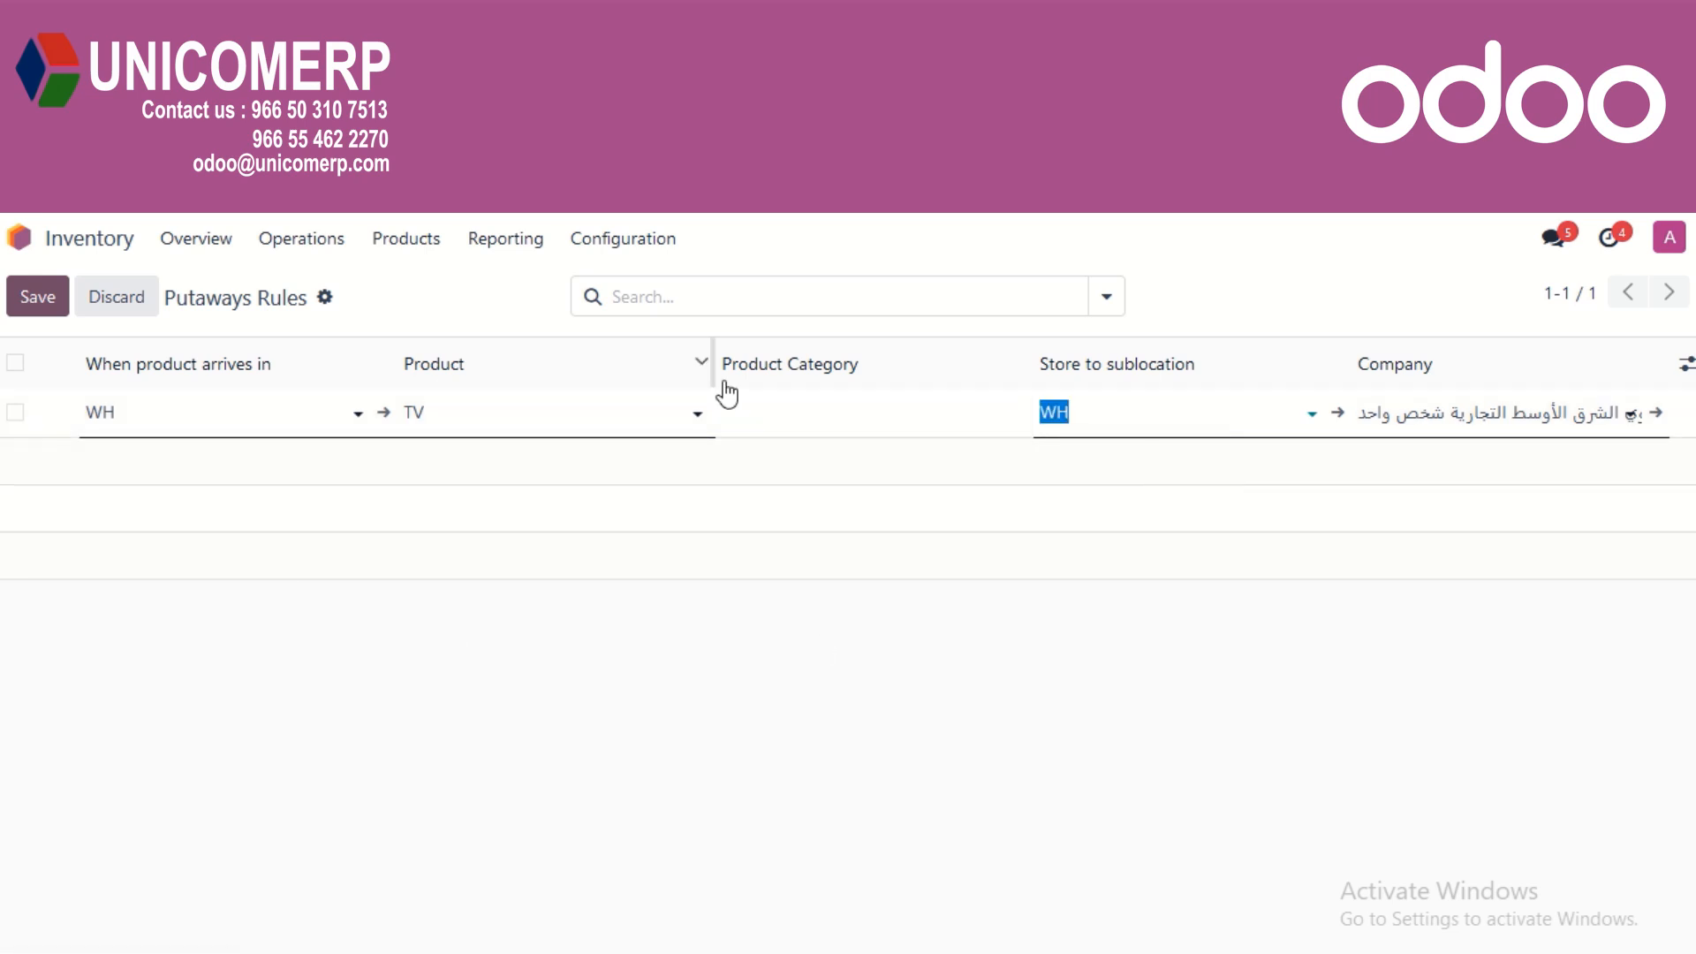
click(37, 297)
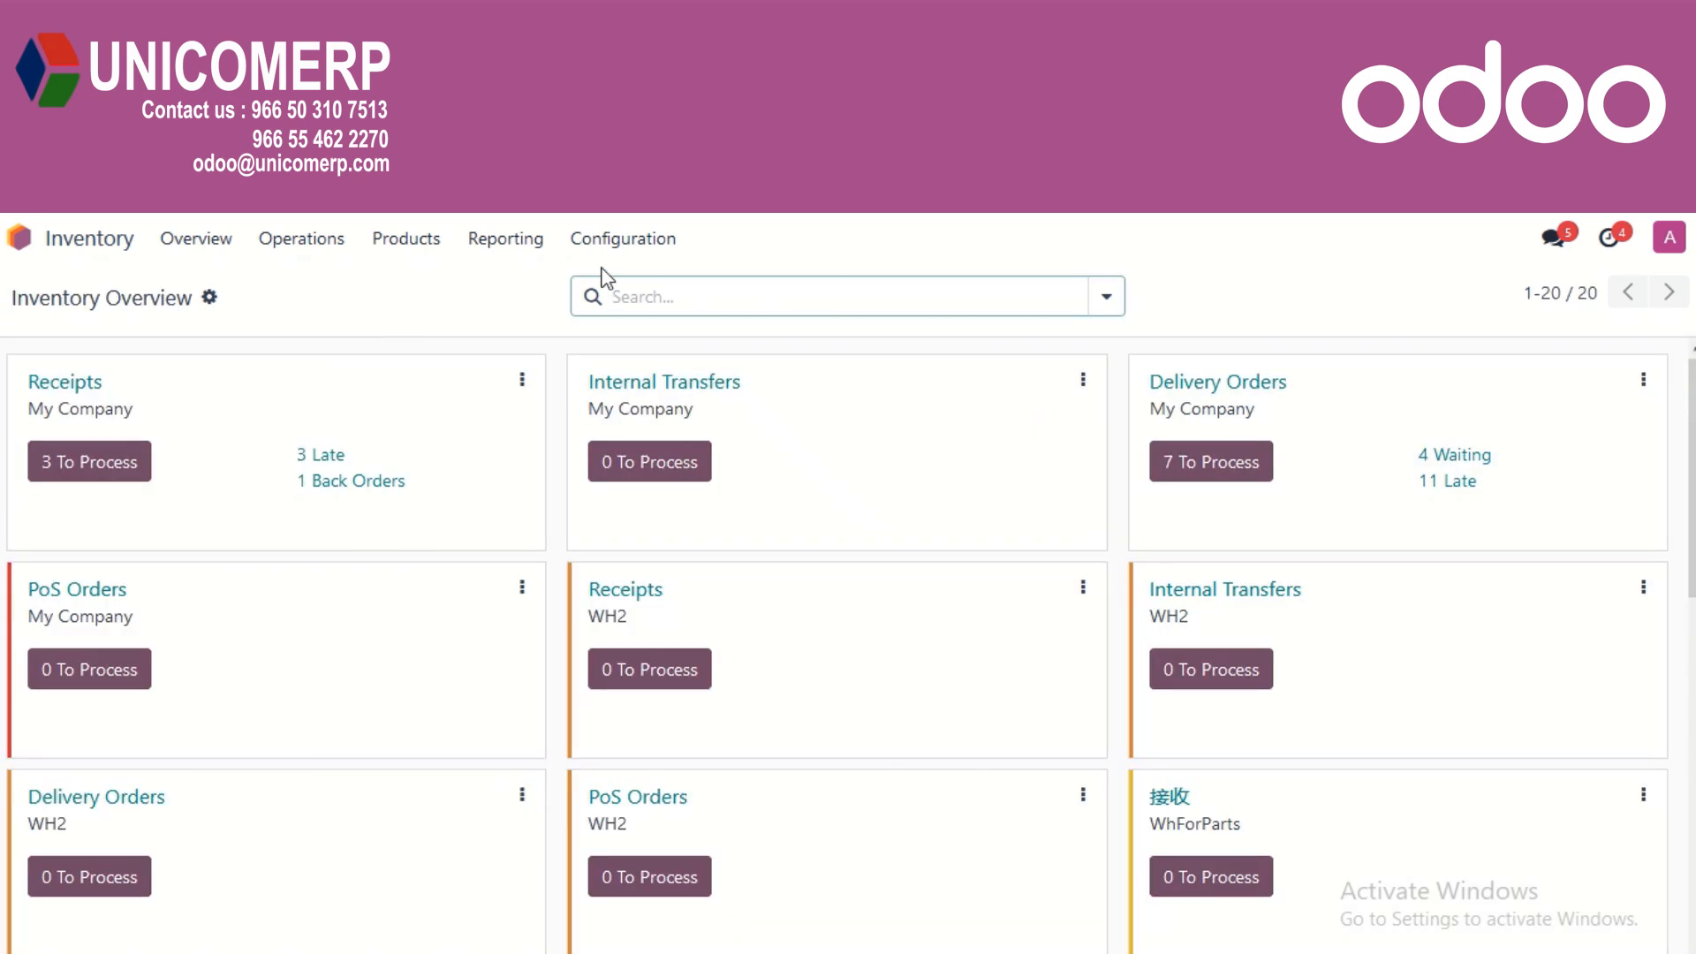
Review the Stock report with its warehouse and category filters, and open the Locations report
click(499, 251)
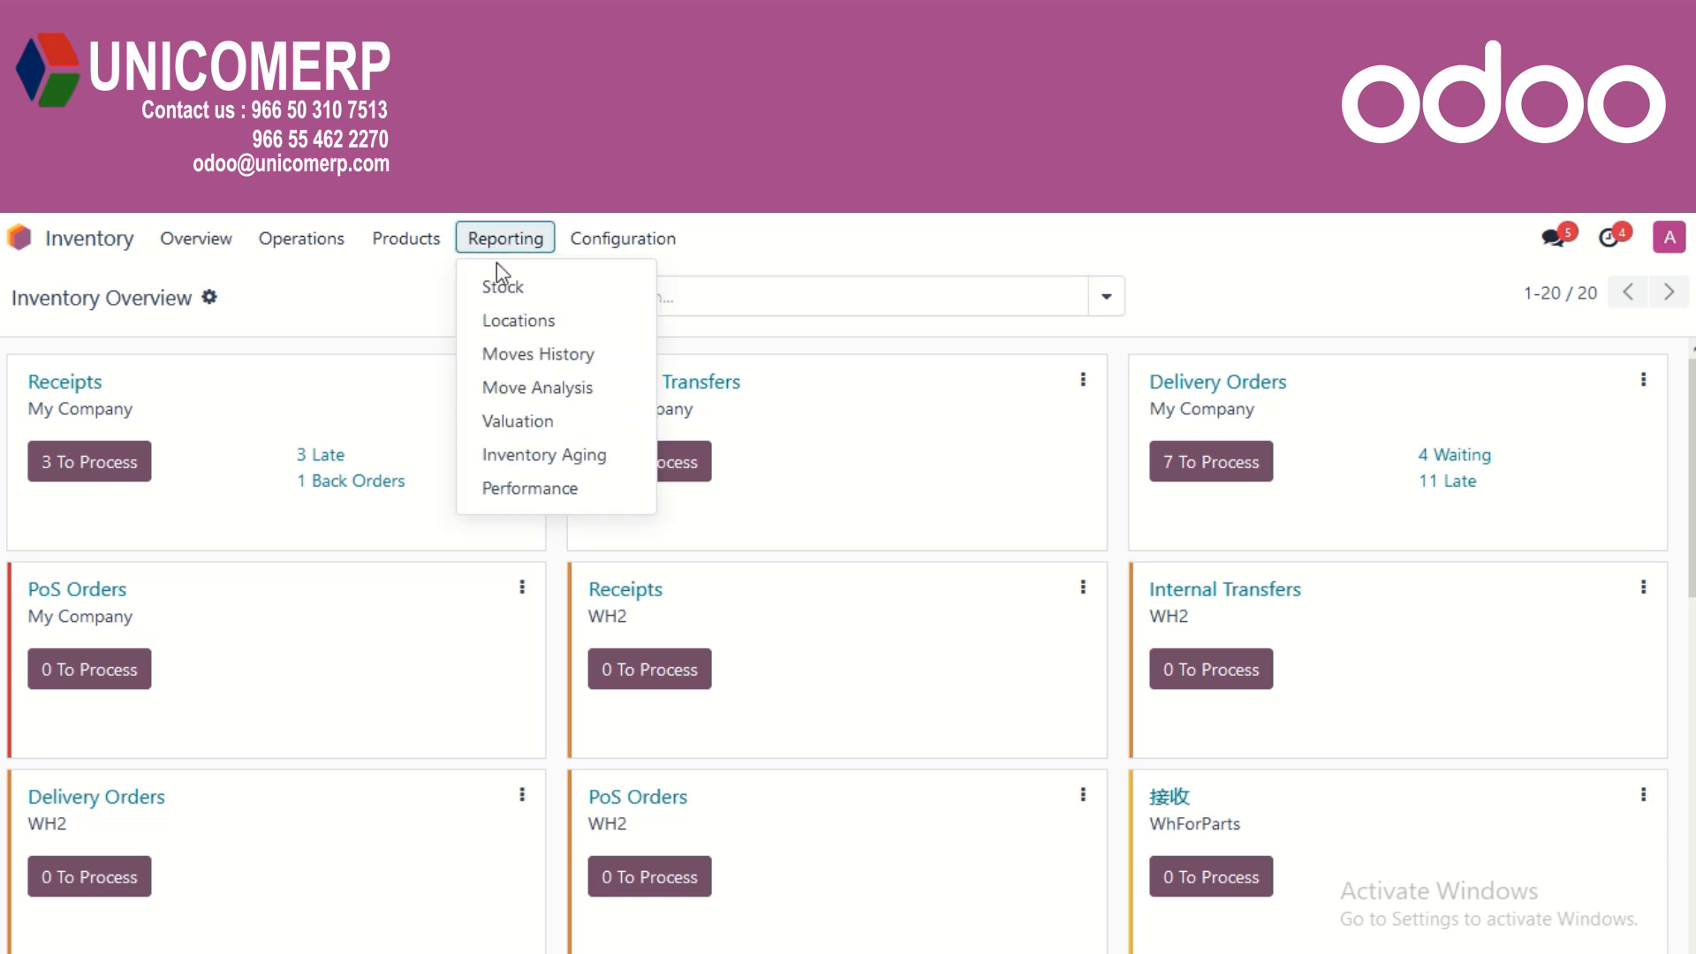
click(540, 299)
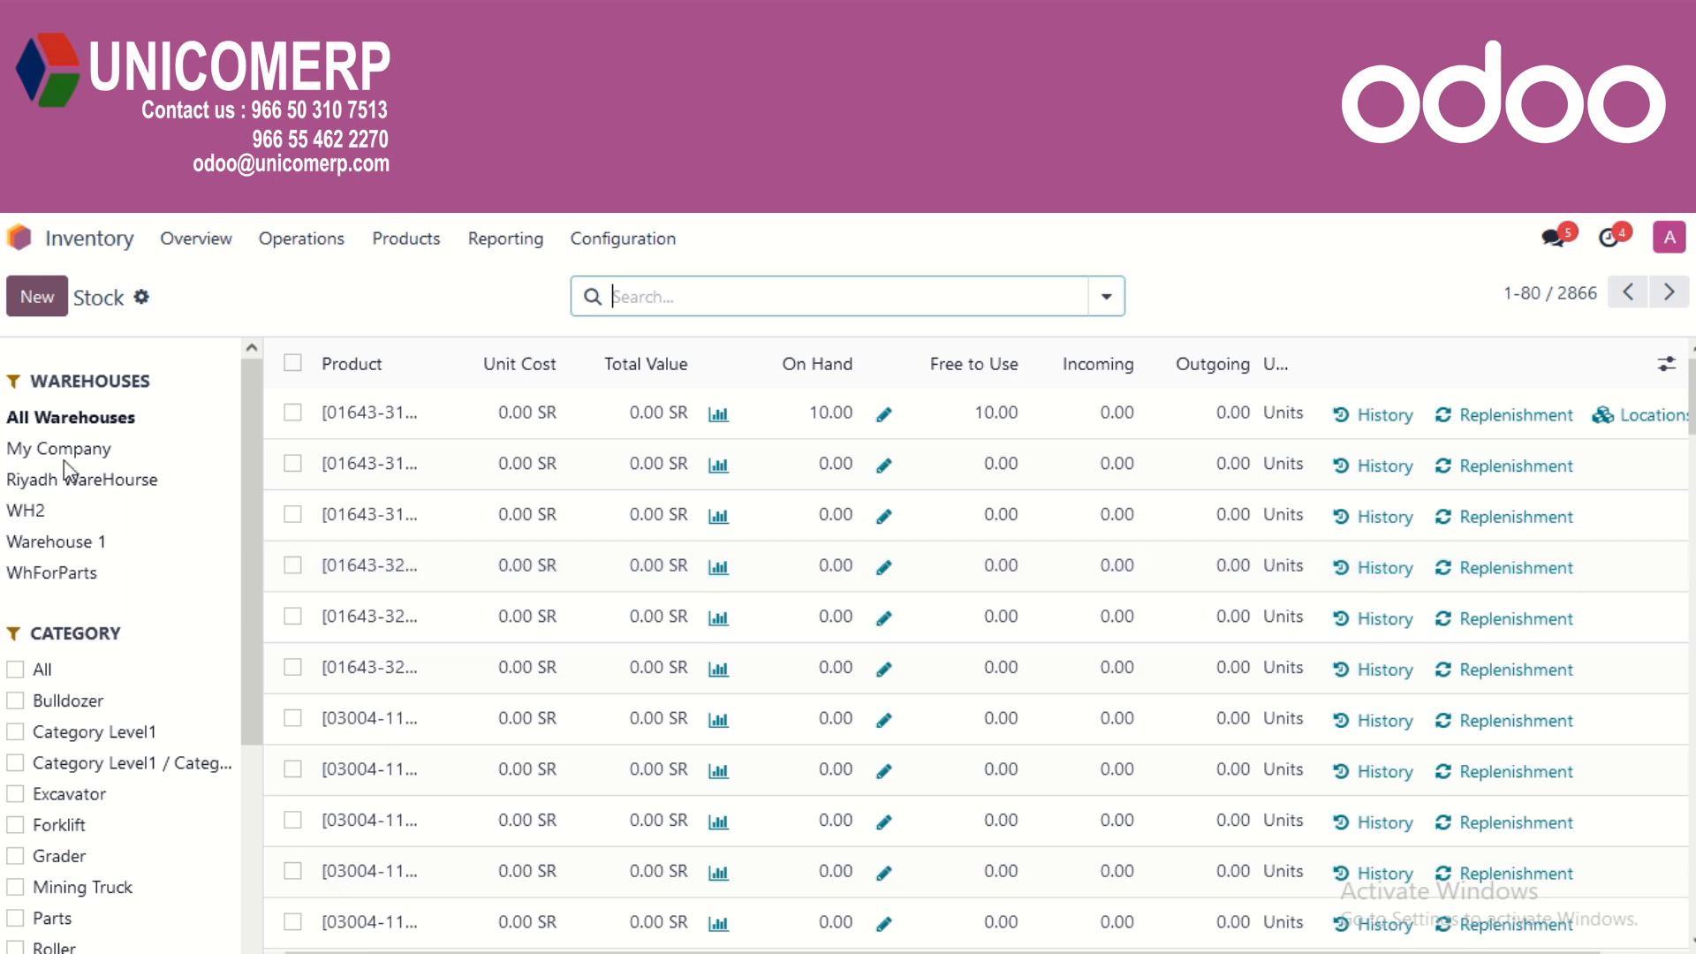
scroll(69, 901, down, 3)
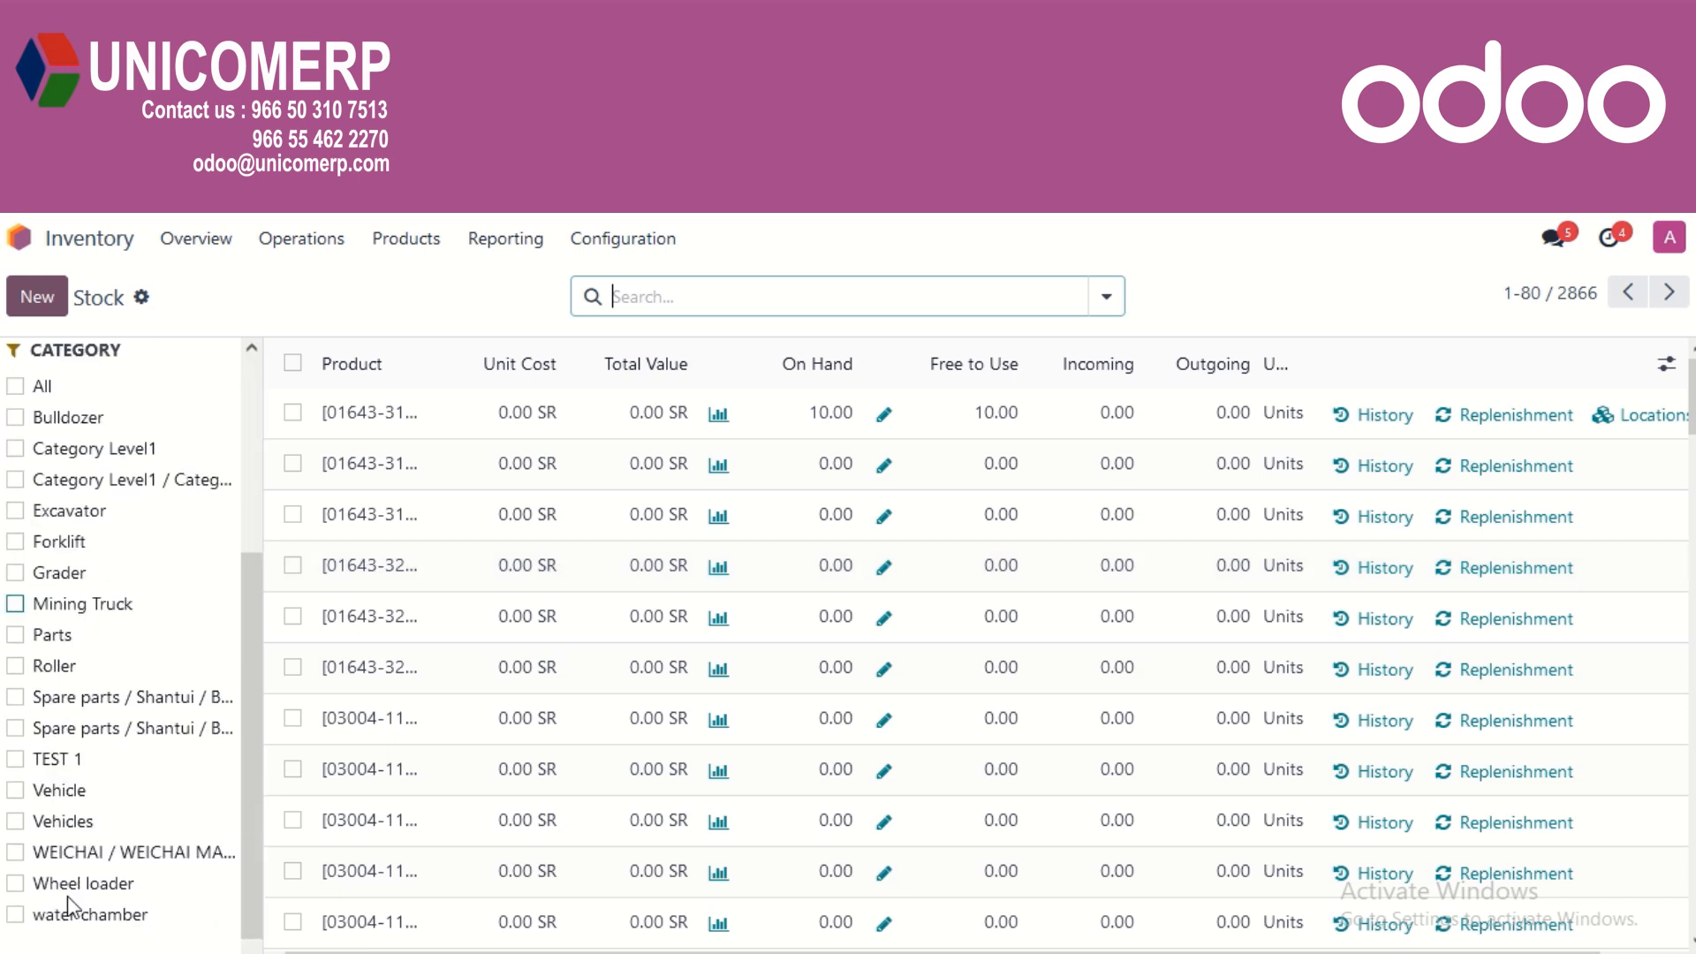
scroll(84, 883, up, 3)
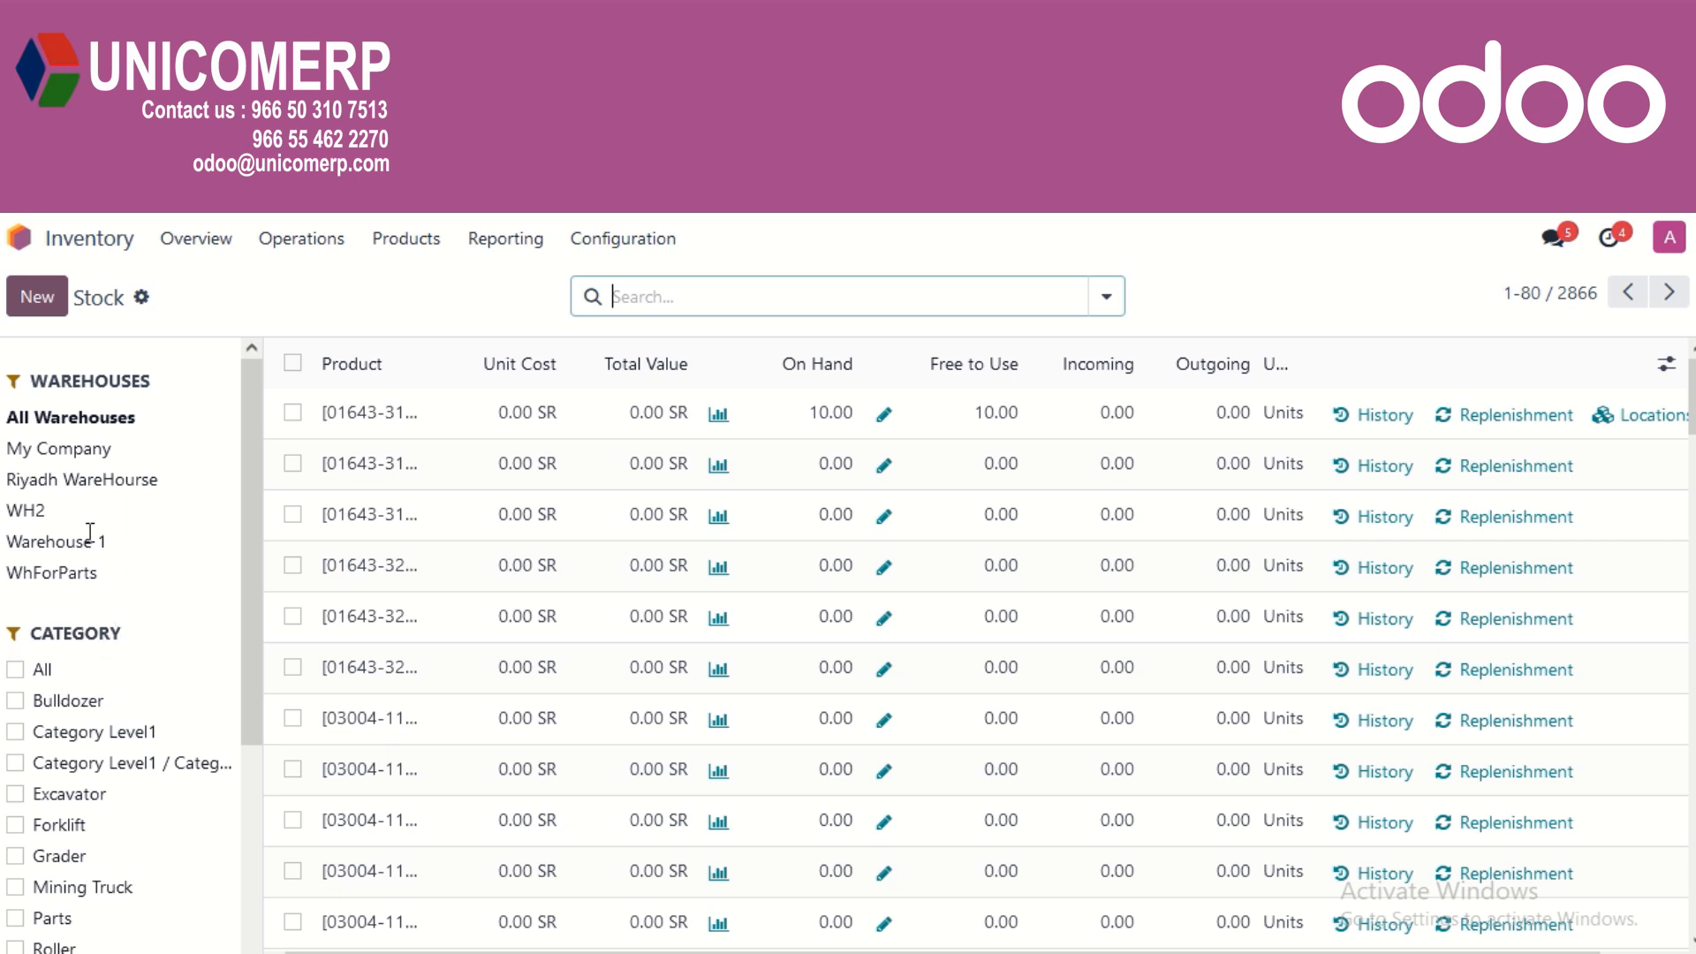
click(508, 238)
click(528, 293)
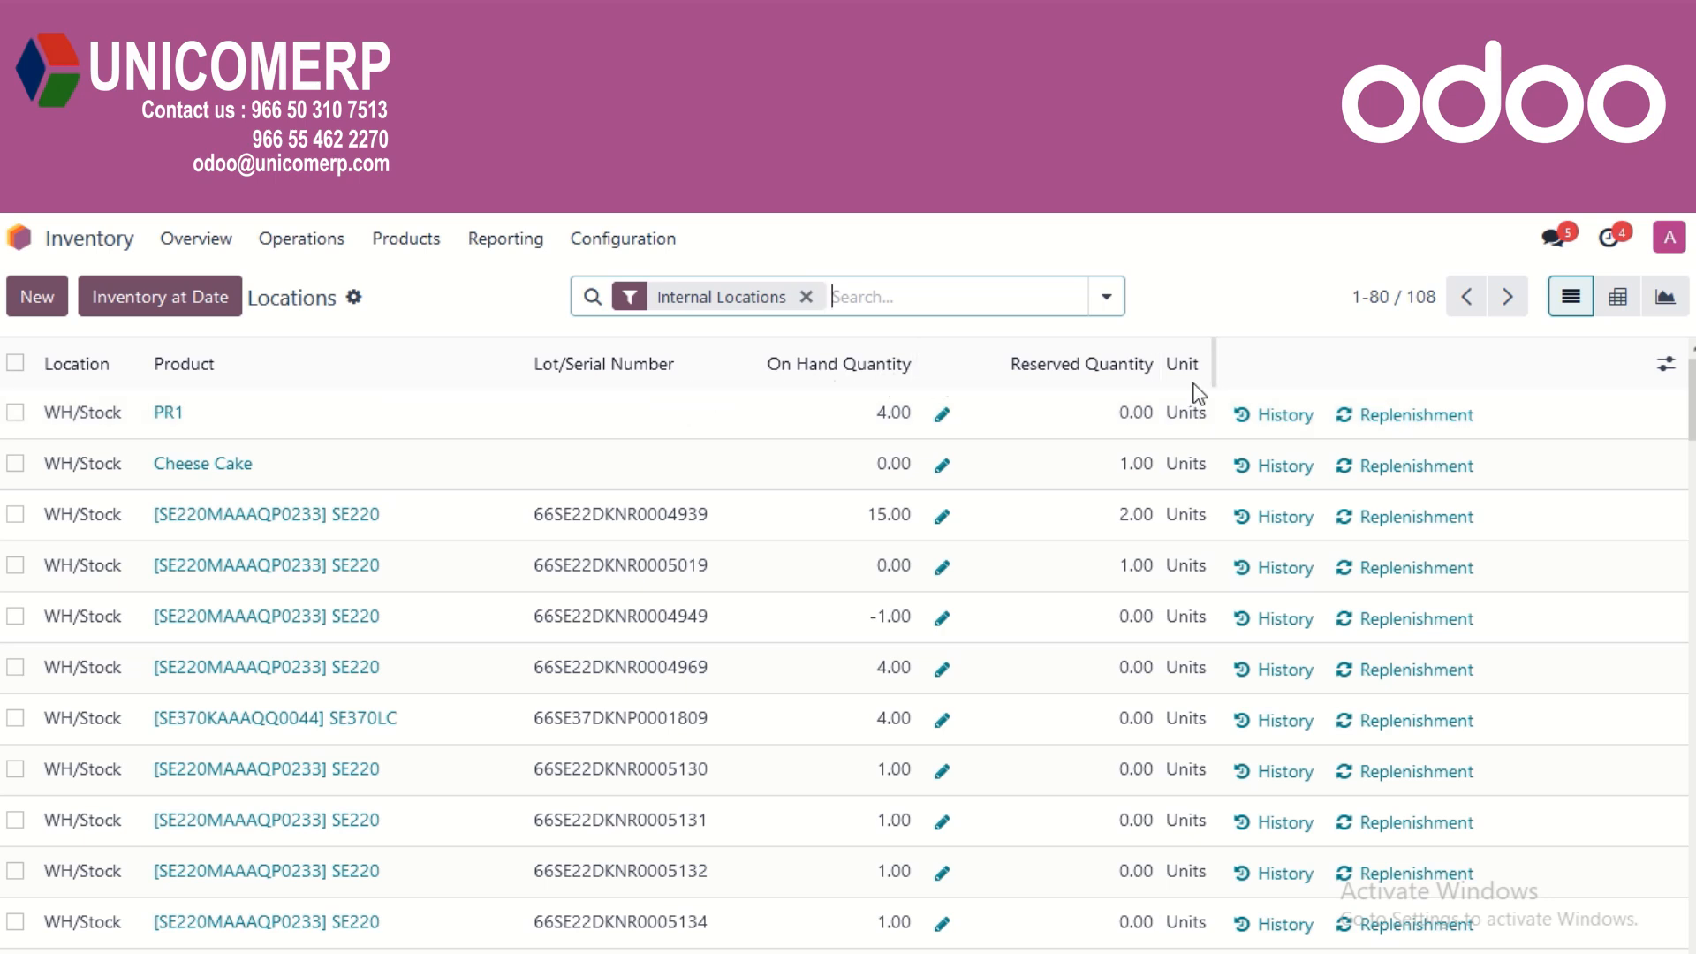
Open the Moves History report and look through the completed product moves
click(486, 258)
click(525, 355)
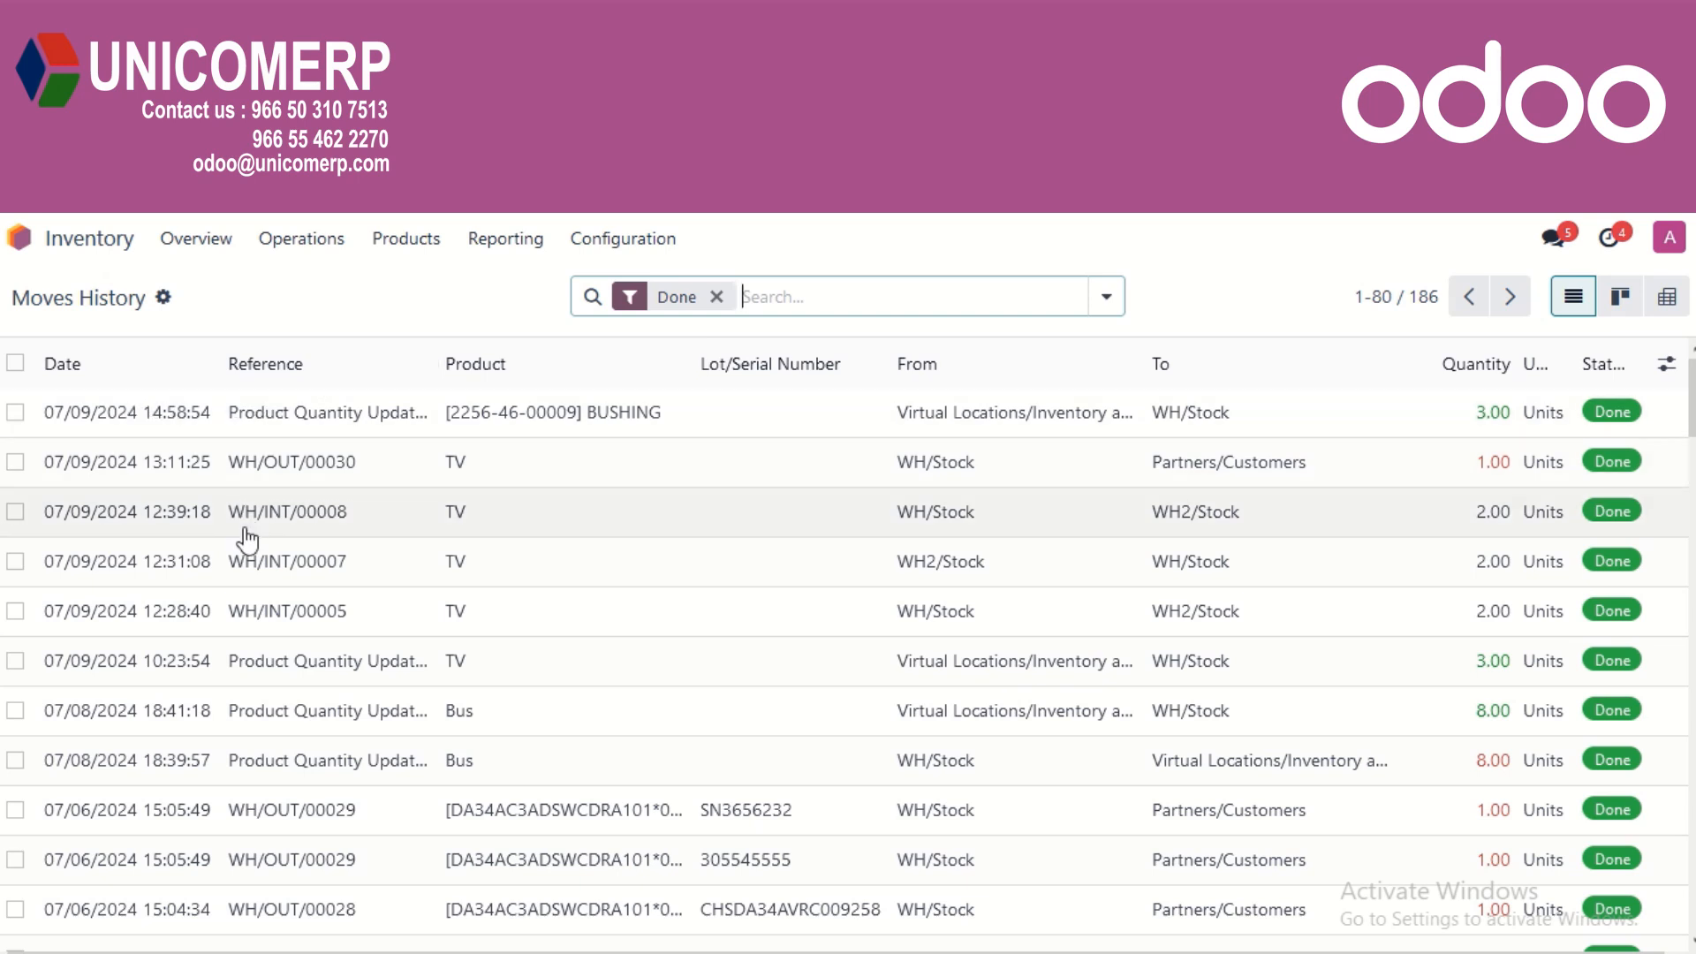
scroll(278, 634, down, 3)
scroll(278, 634, down, 4)
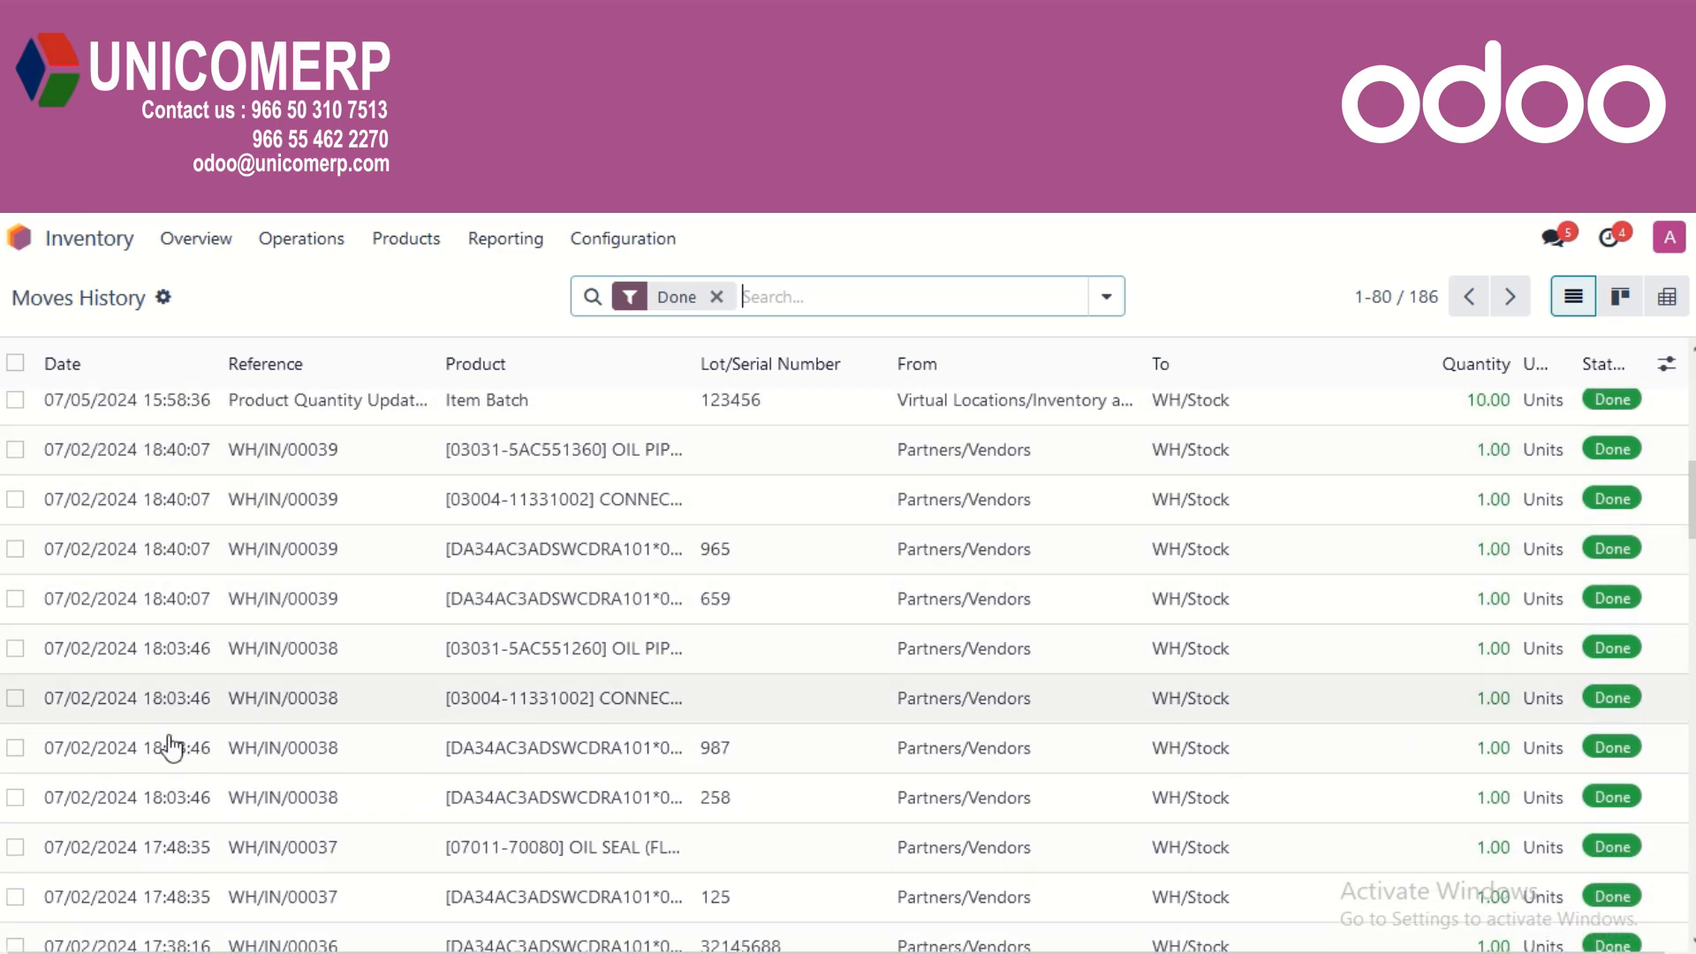
scroll(566, 708, up, 7)
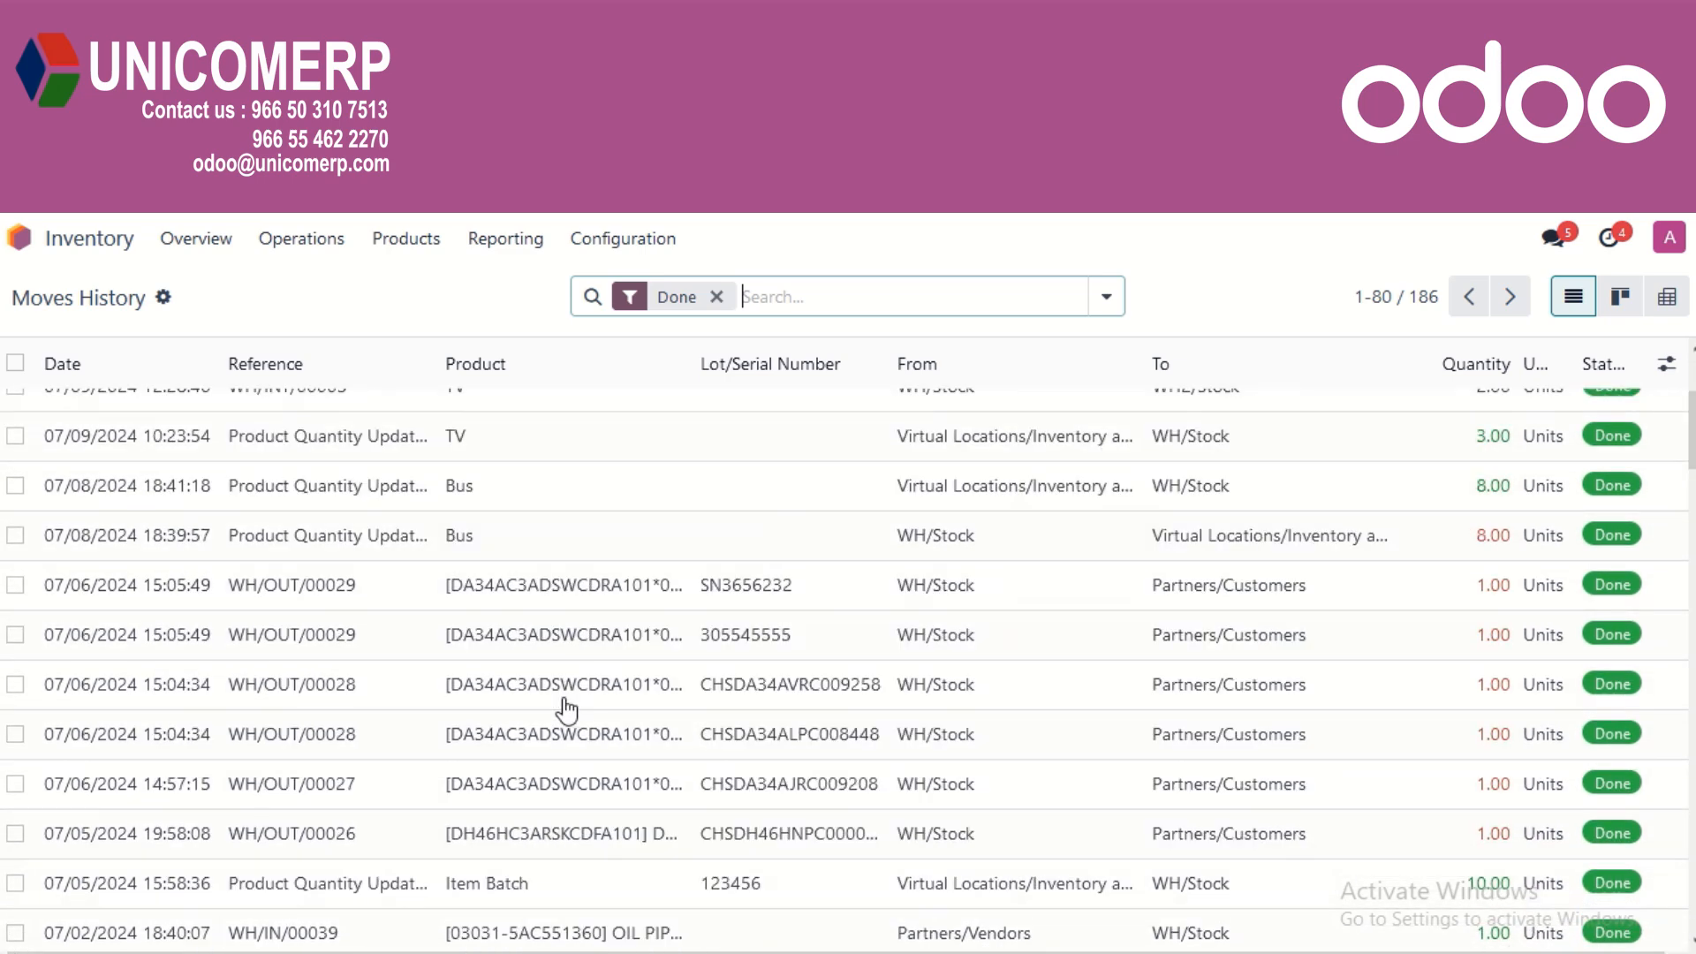
Open the Move Analysis report and look through its moves in list view
click(505, 239)
click(523, 389)
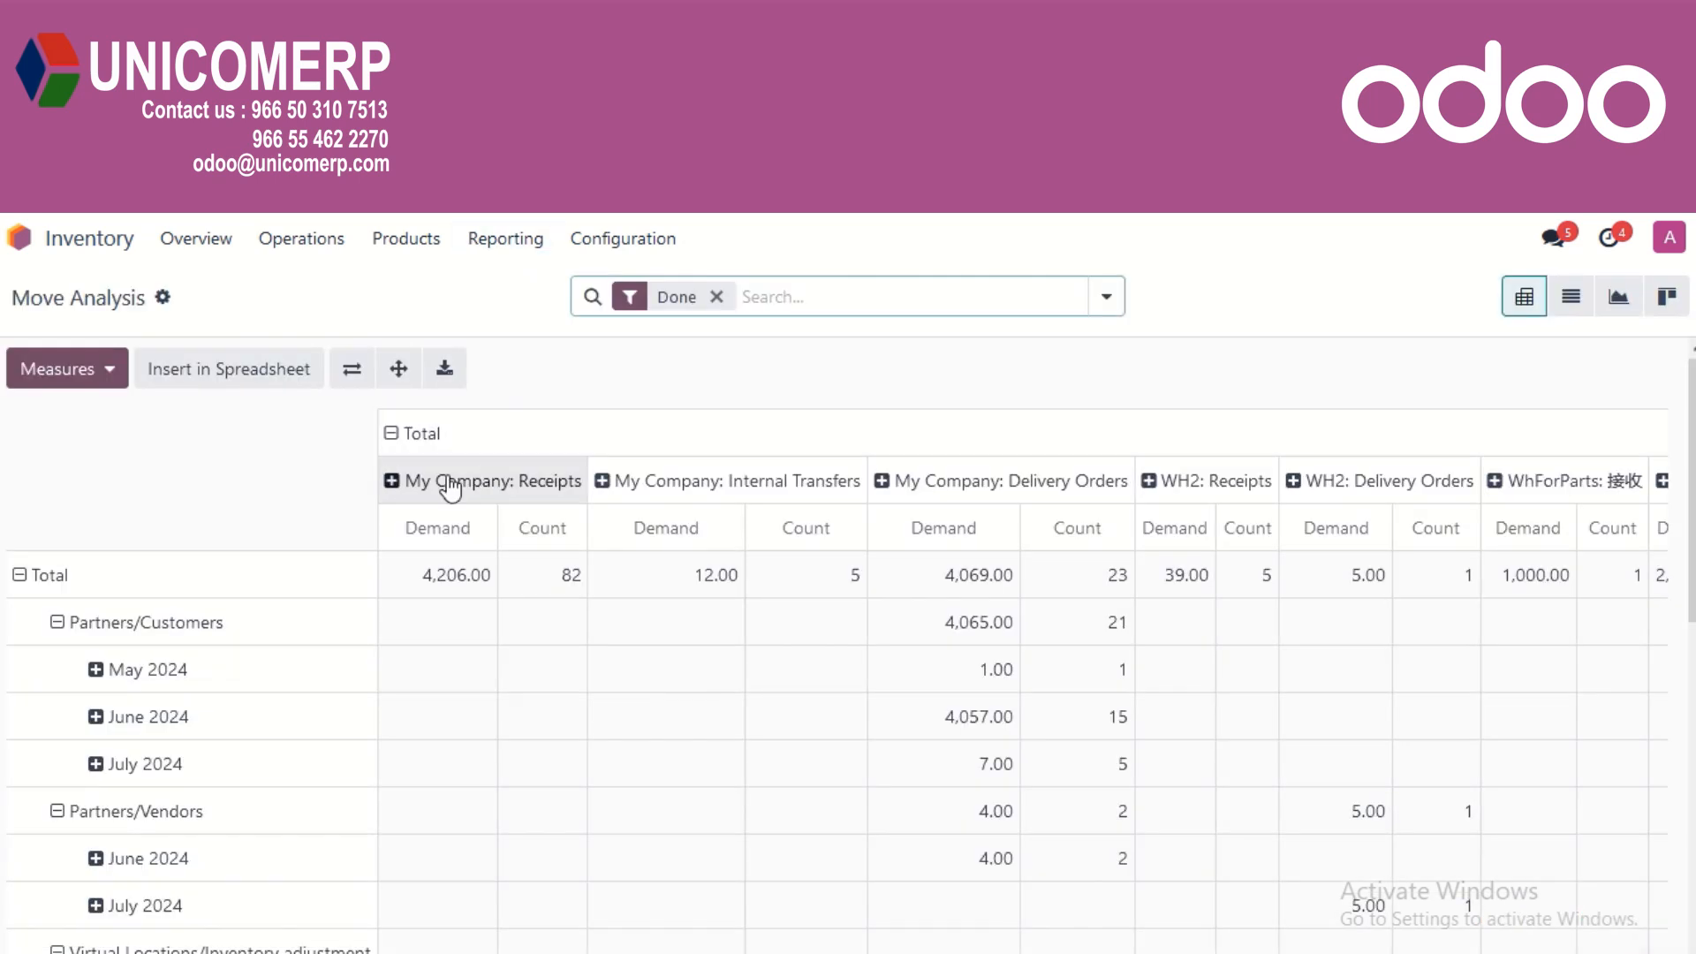
click(1573, 311)
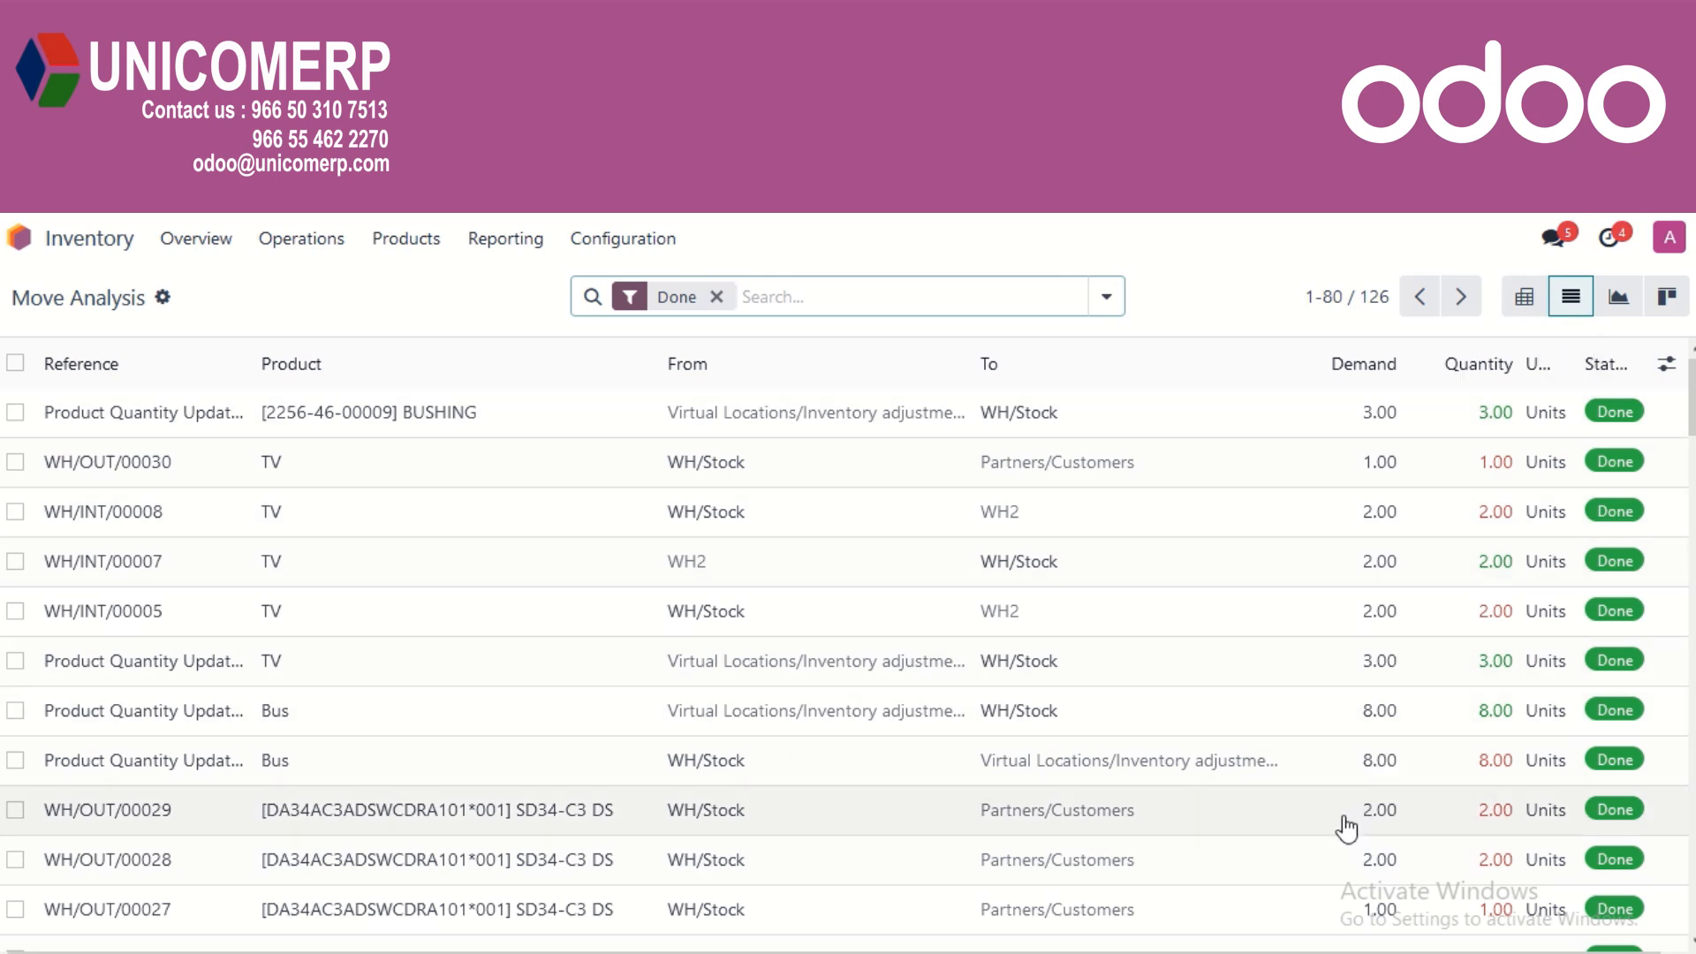
scroll(1346, 829, down, 3)
scroll(1339, 809, up, 3)
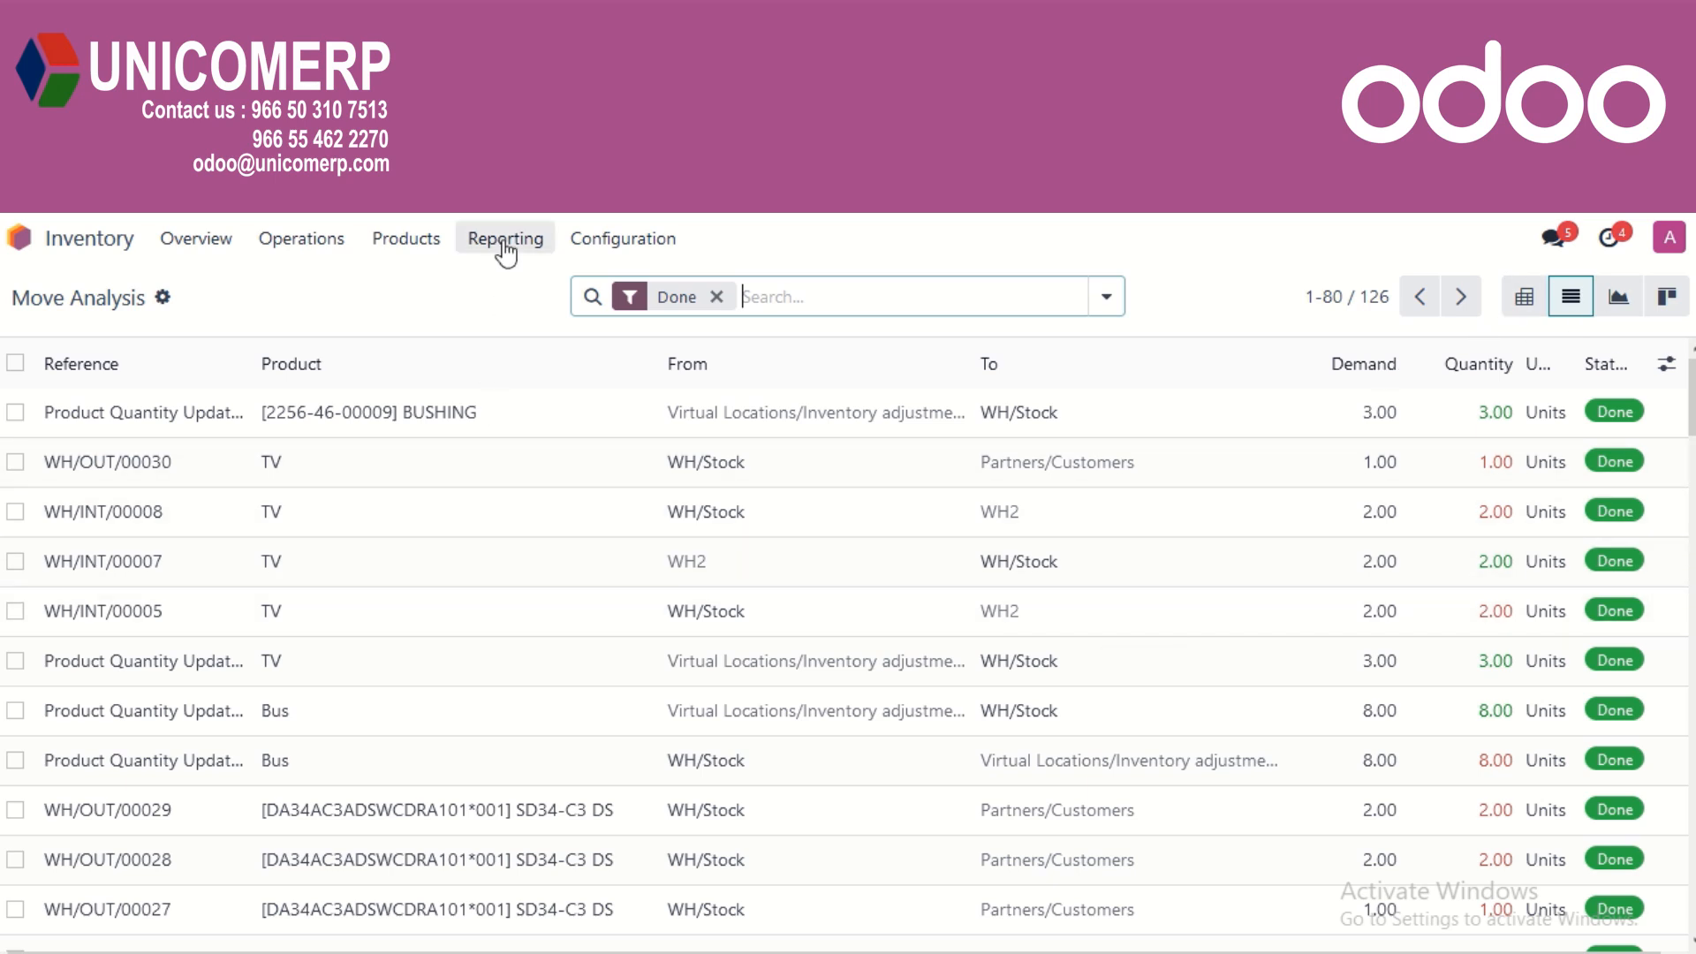
View the stock Valuation report and open the Inventory Aging report in list view
click(505, 243)
click(528, 422)
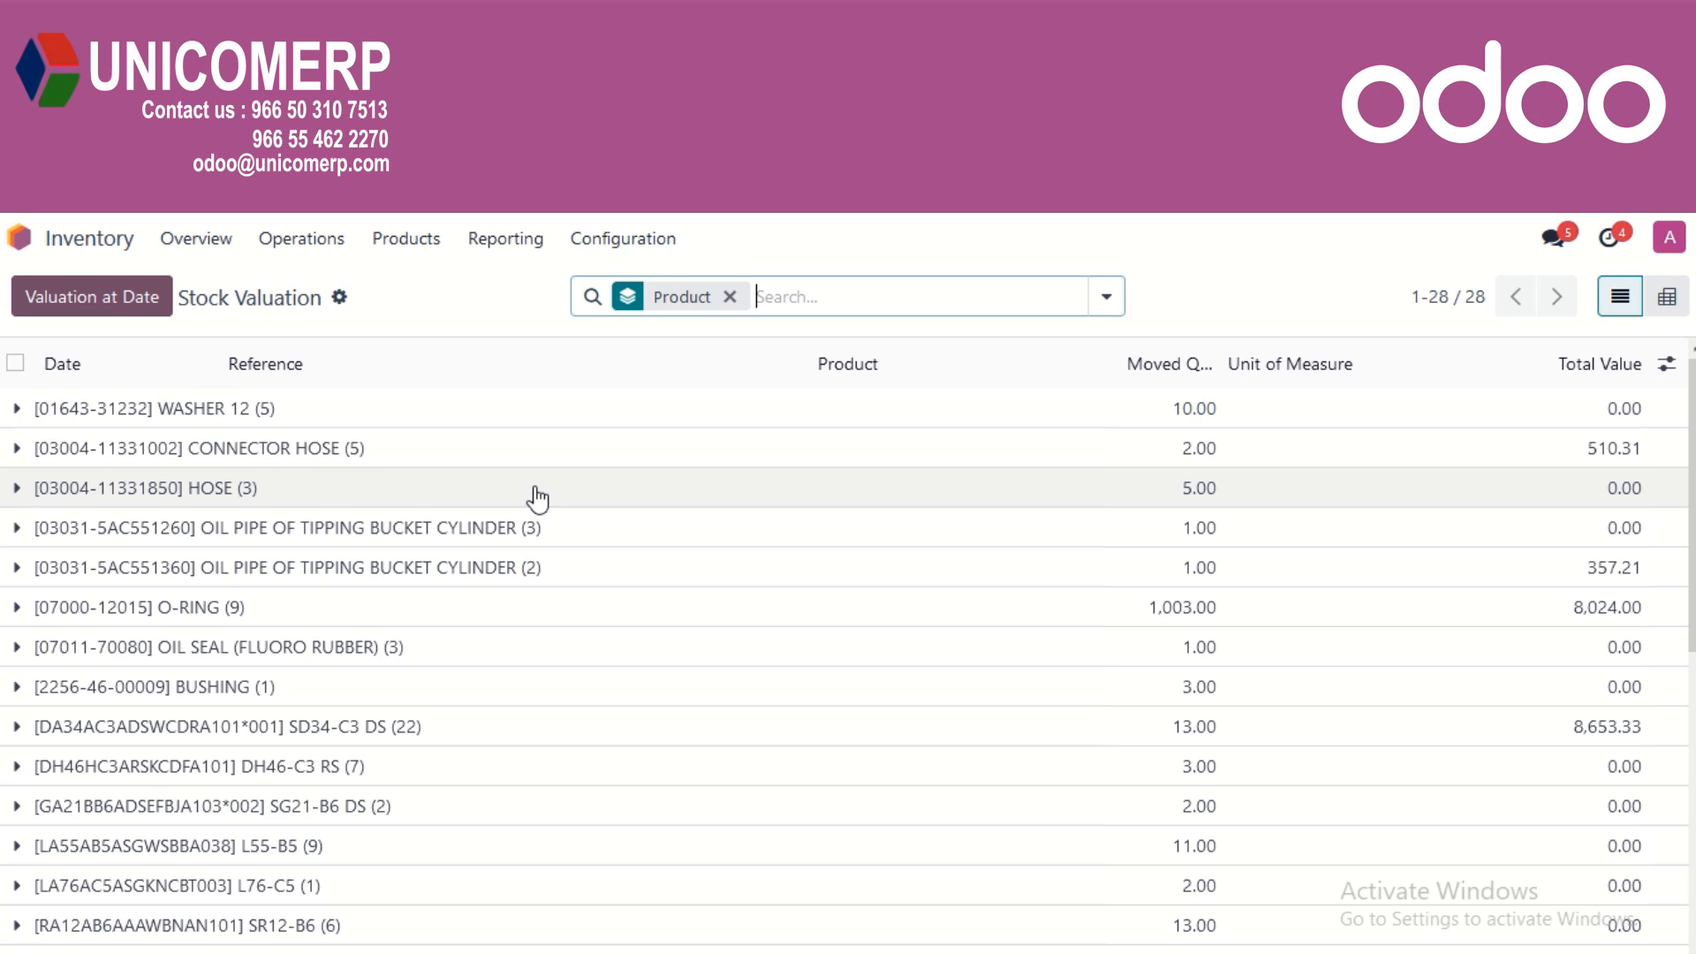
click(504, 243)
click(558, 452)
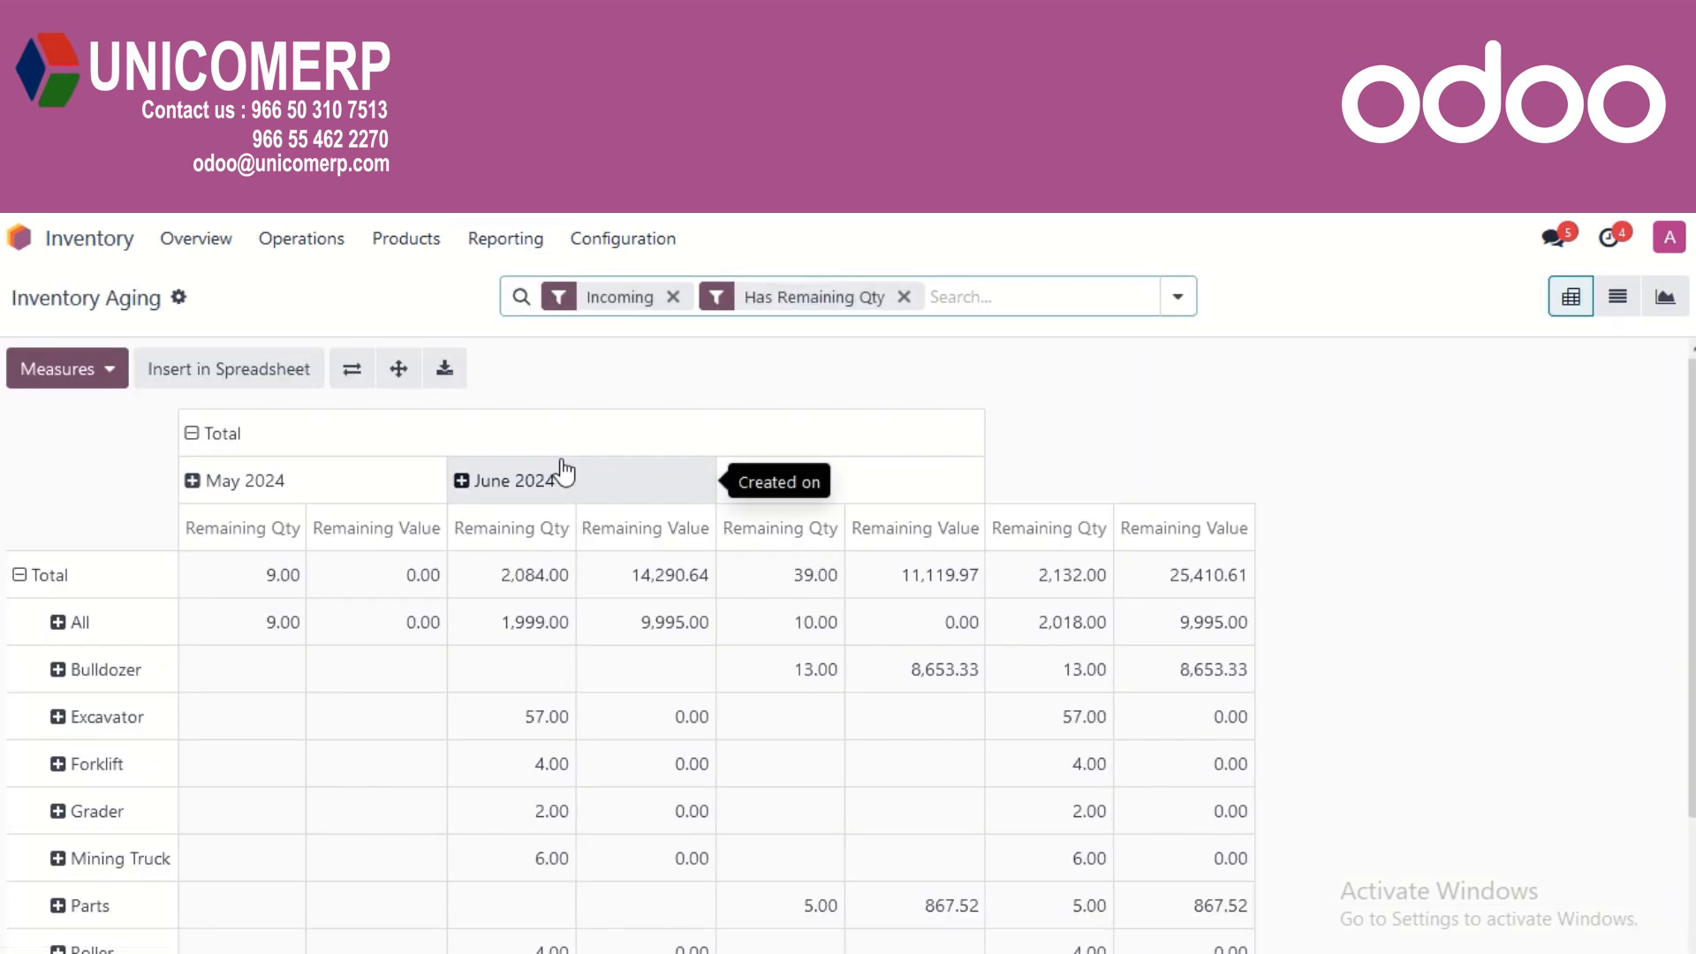
click(1616, 307)
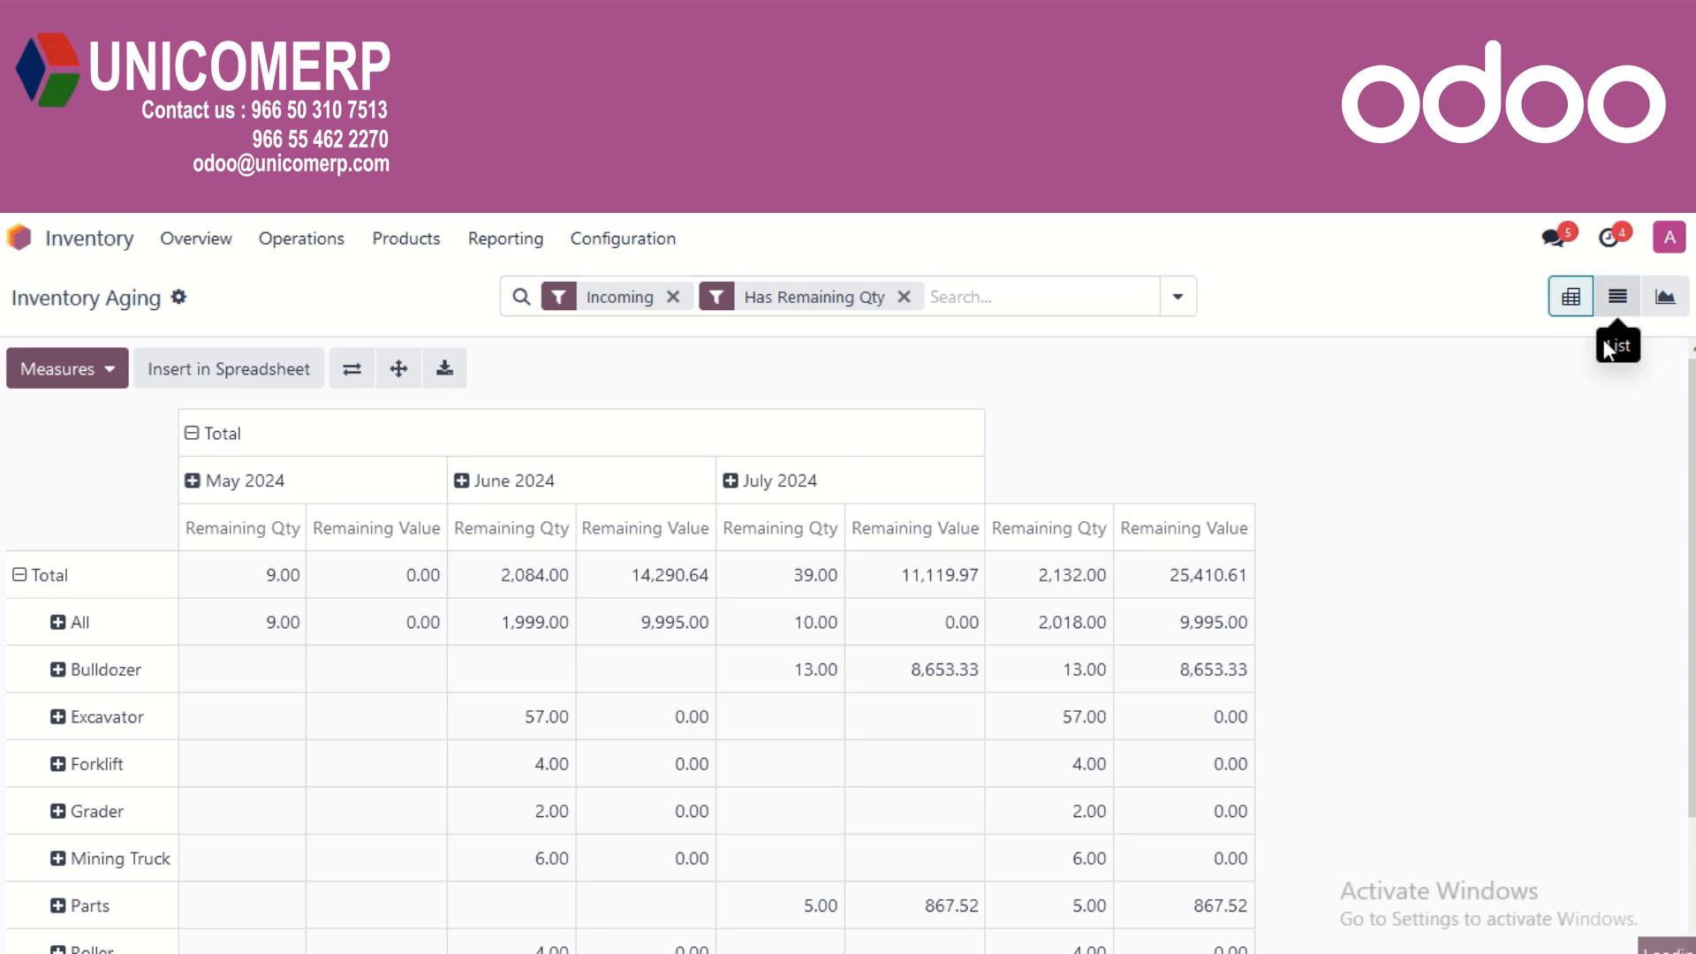